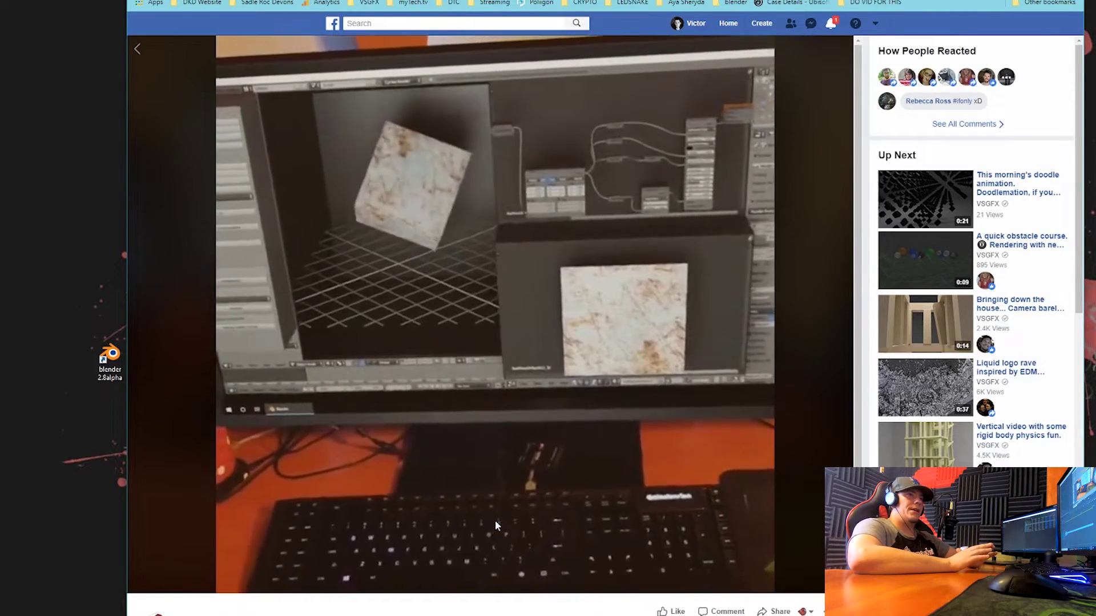
Replay the finished screen-replacement video from its beginning and pause it.
mouse_move(488, 456)
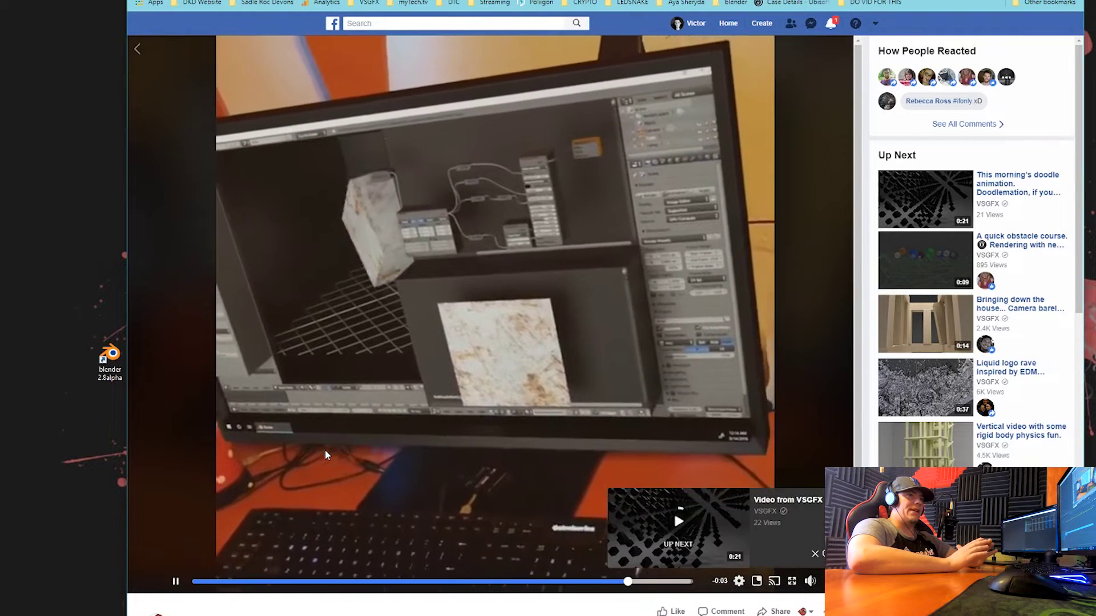
click(190, 581)
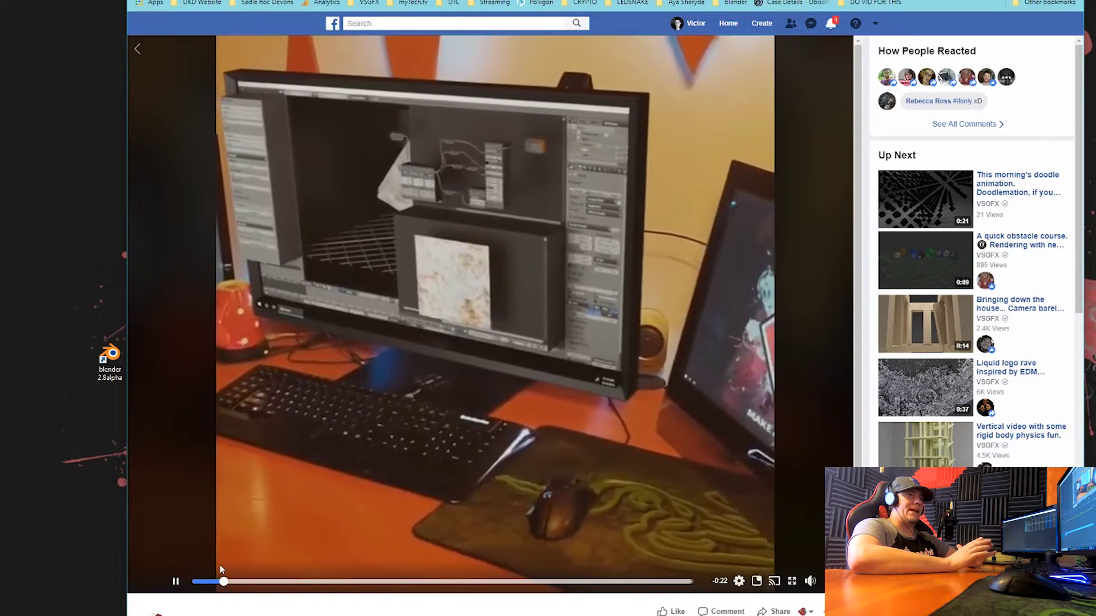
click(175, 582)
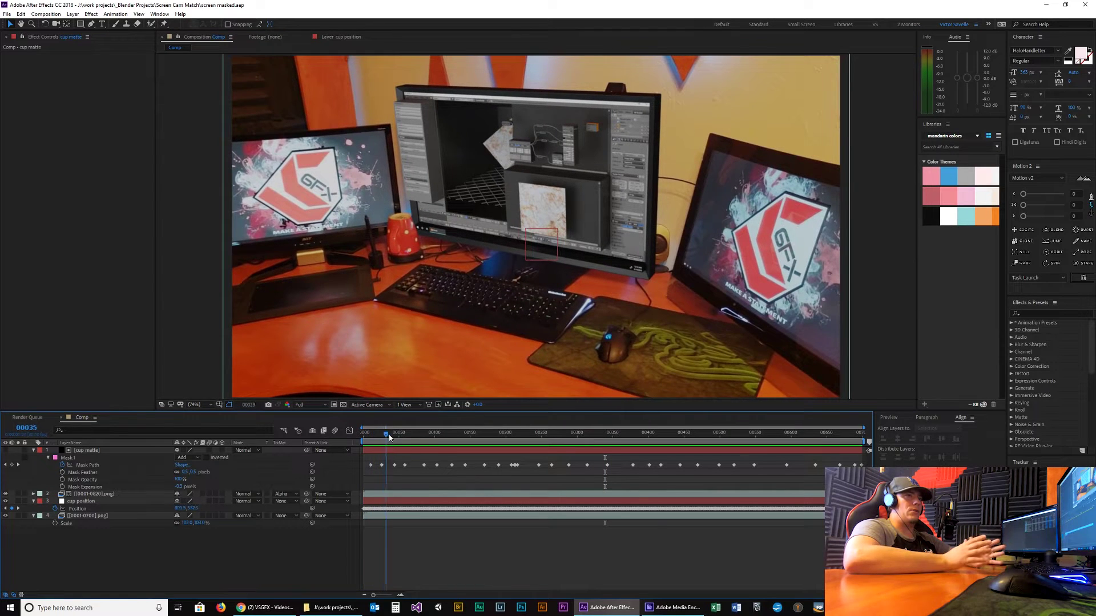
Scrub the After Effects composition to frame 125, then switch to the screen match3 project in Blender.
drag(390, 437, 452, 437)
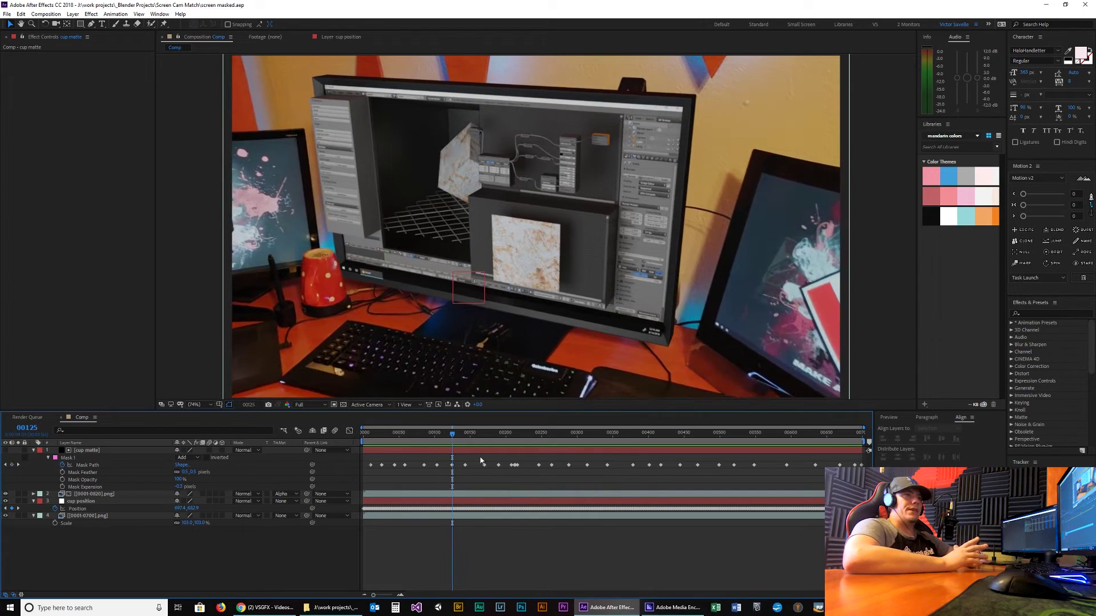
click(622, 608)
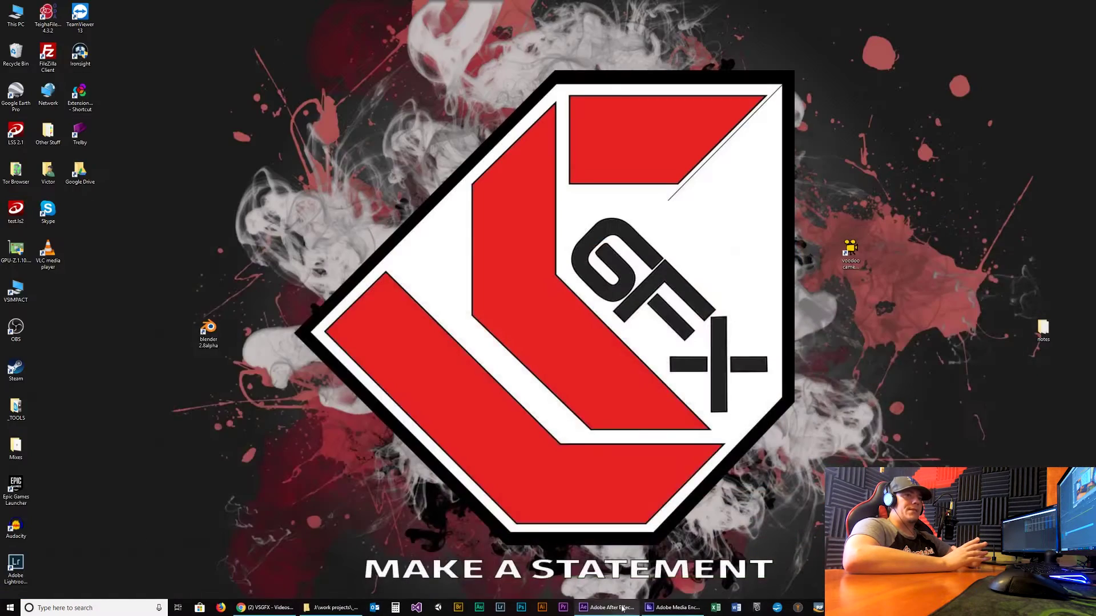
click(861, 607)
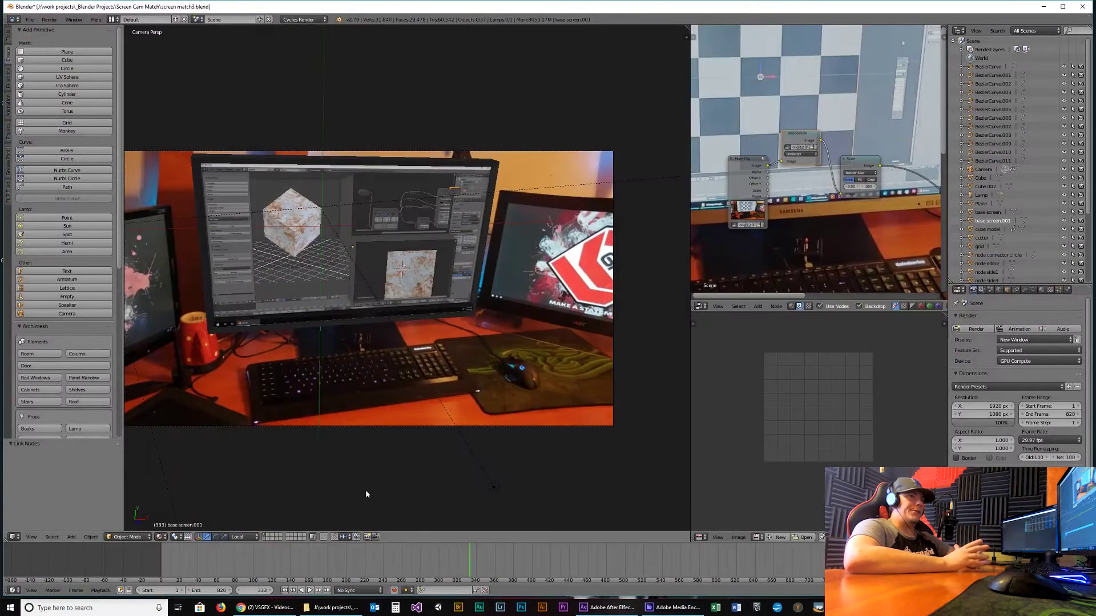
Play the camera-matched scene from frame 7 and widen the 3D viewport.
click(168, 572)
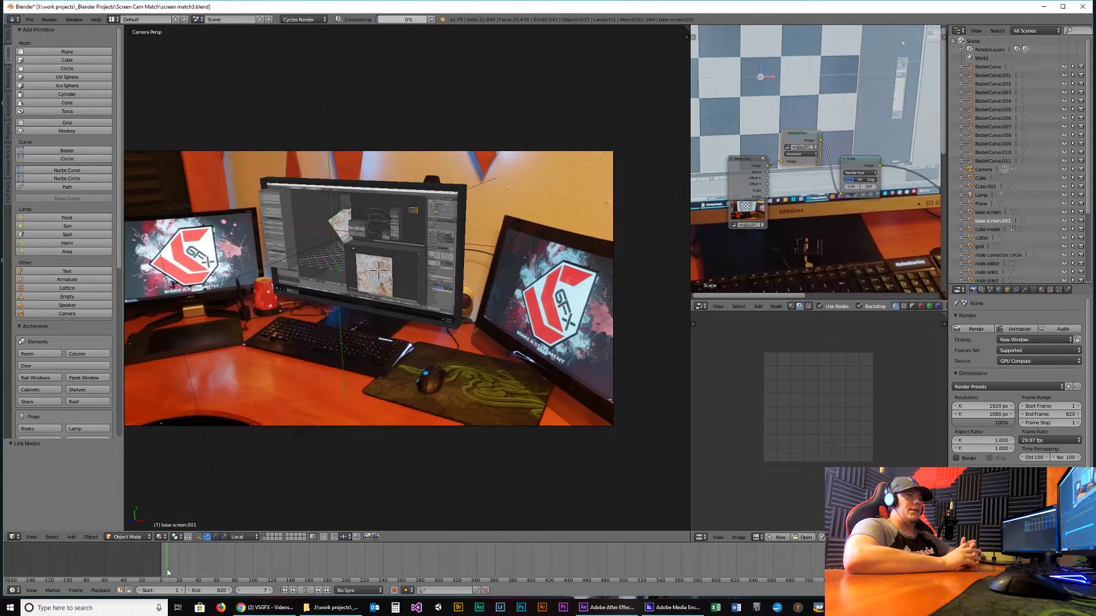
key(alt+a)
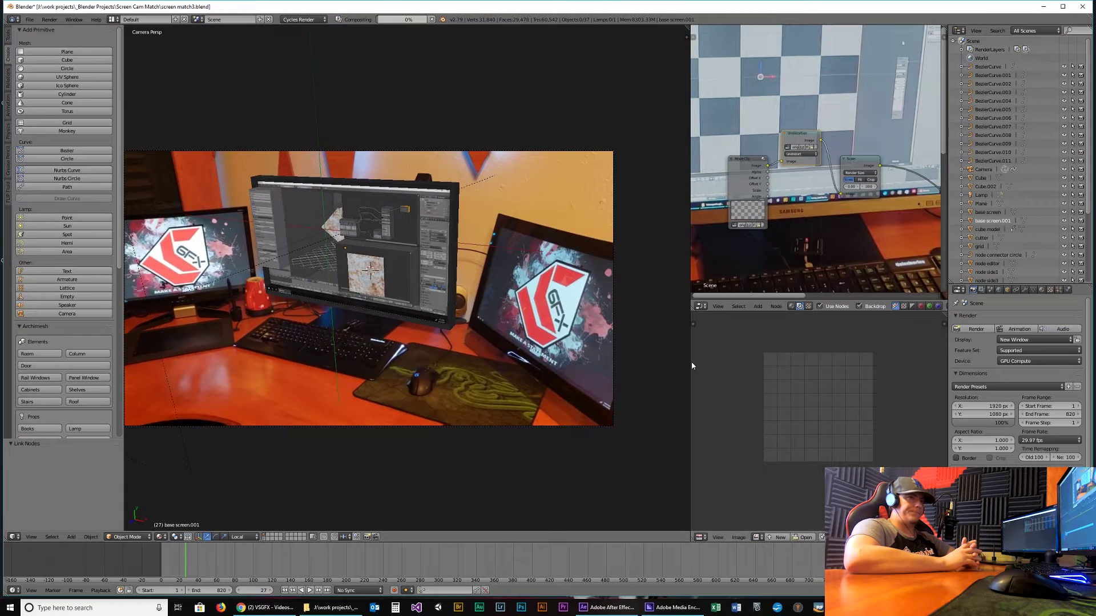
drag(691, 363, 796, 366)
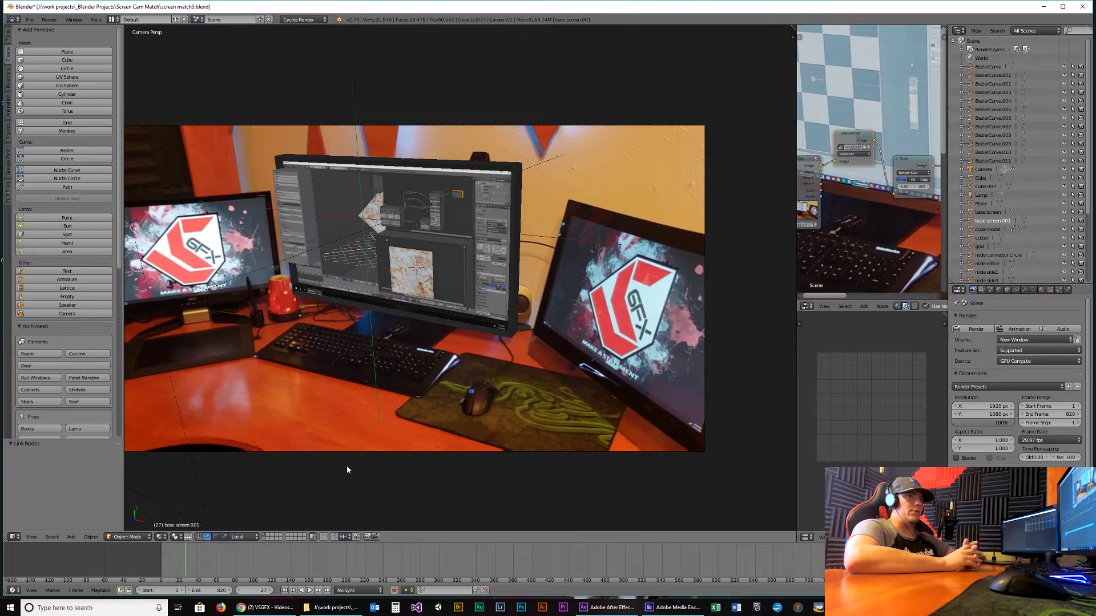
Leave the camera view and inspect the modelled monitor with its raised interface panels from several angles.
key(KP_0)
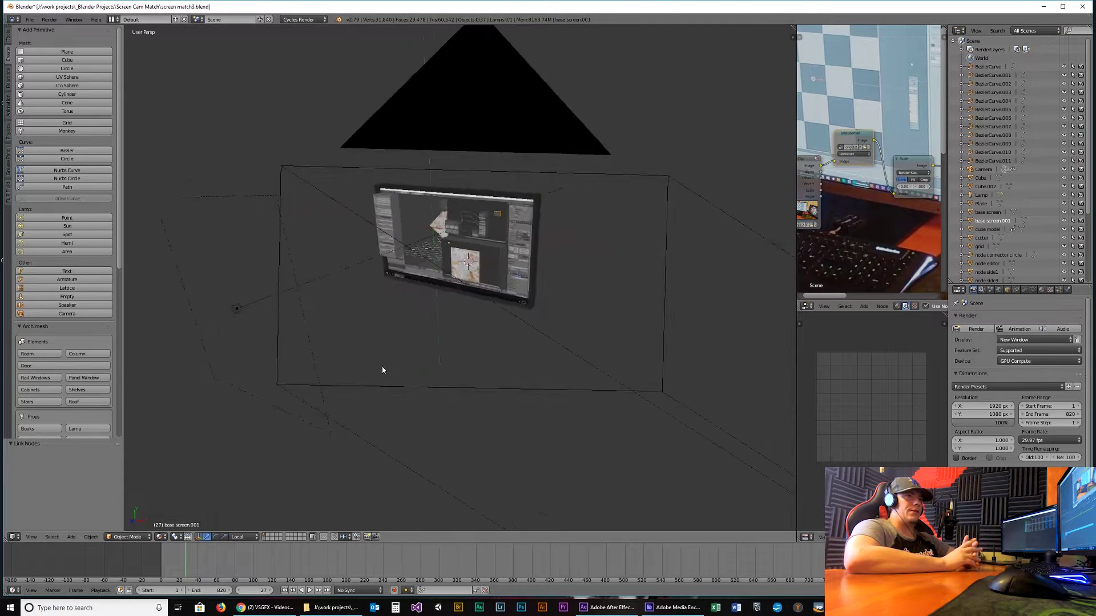
middle_drag(381, 370, 478, 341)
scroll(478, 341, up, 3)
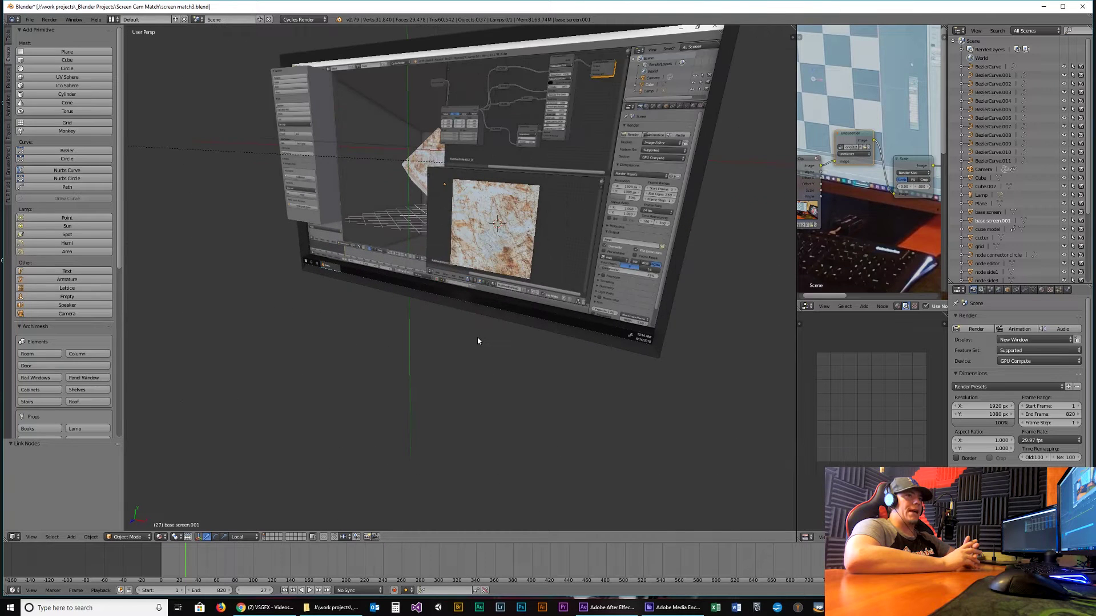
middle_drag(472, 278, 461, 350)
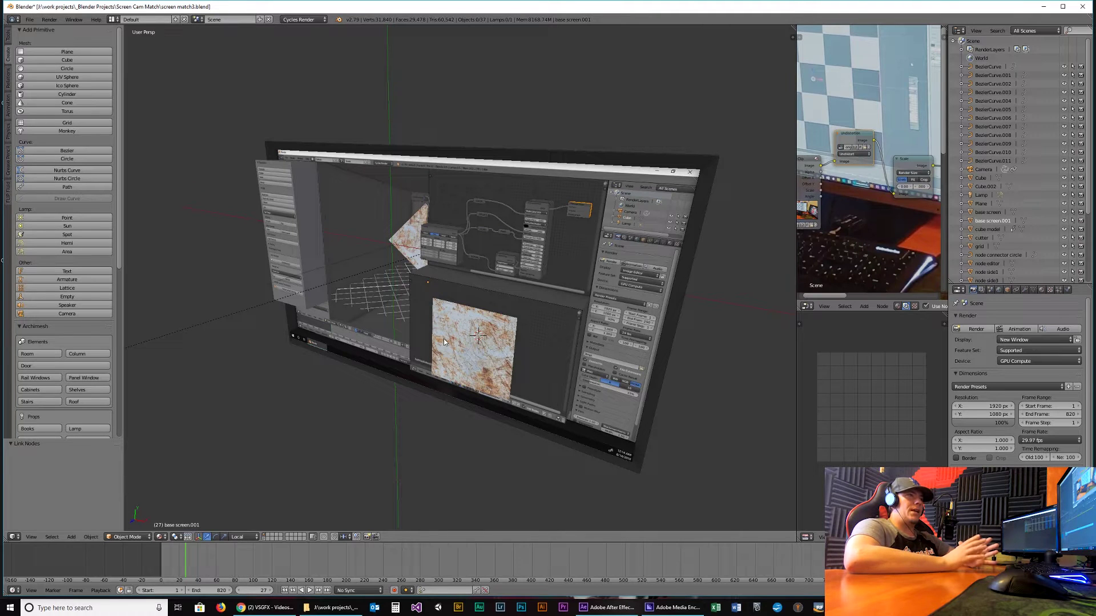
mouse_move(458, 315)
middle_down()
mouse_move(434, 322)
mouse_move(449, 320)
middle_up()
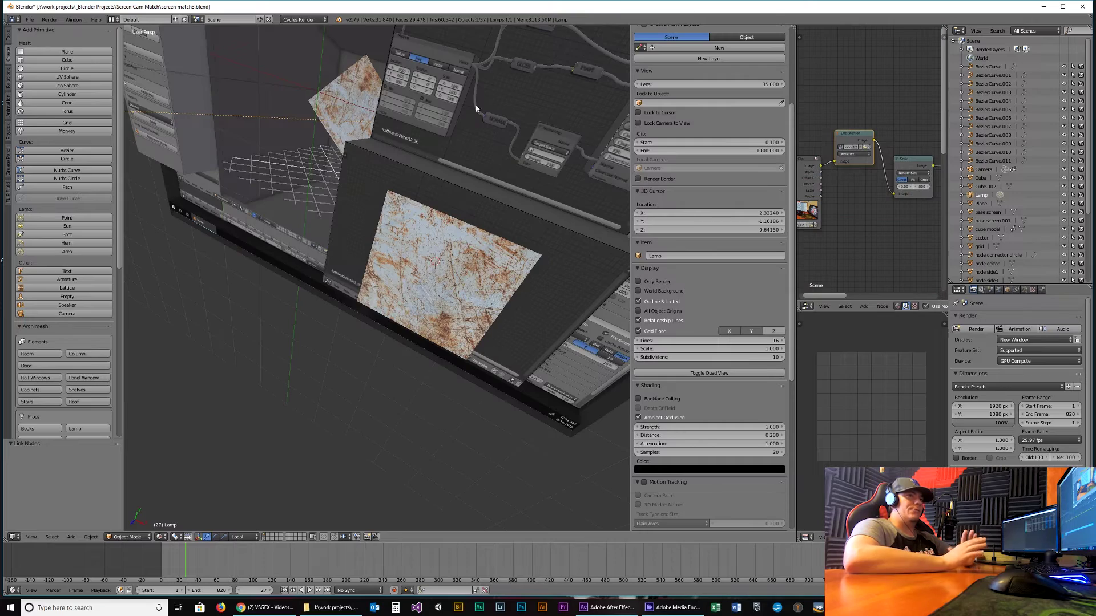
Inspect the modelled node network up close, selecting the REFLECT node and the large mapping node.
scroll(476, 108, down, 1)
shift+middle_drag(476, 108, 469, 155)
scroll(443, 167, up, 1)
scroll(454, 133, up, 1)
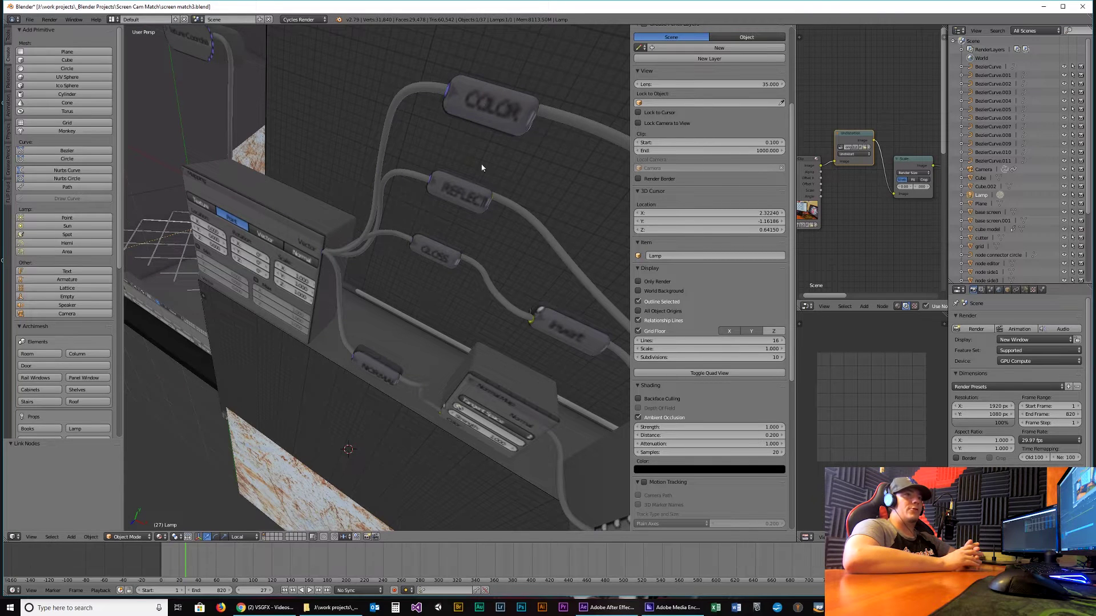
right_click(450, 196)
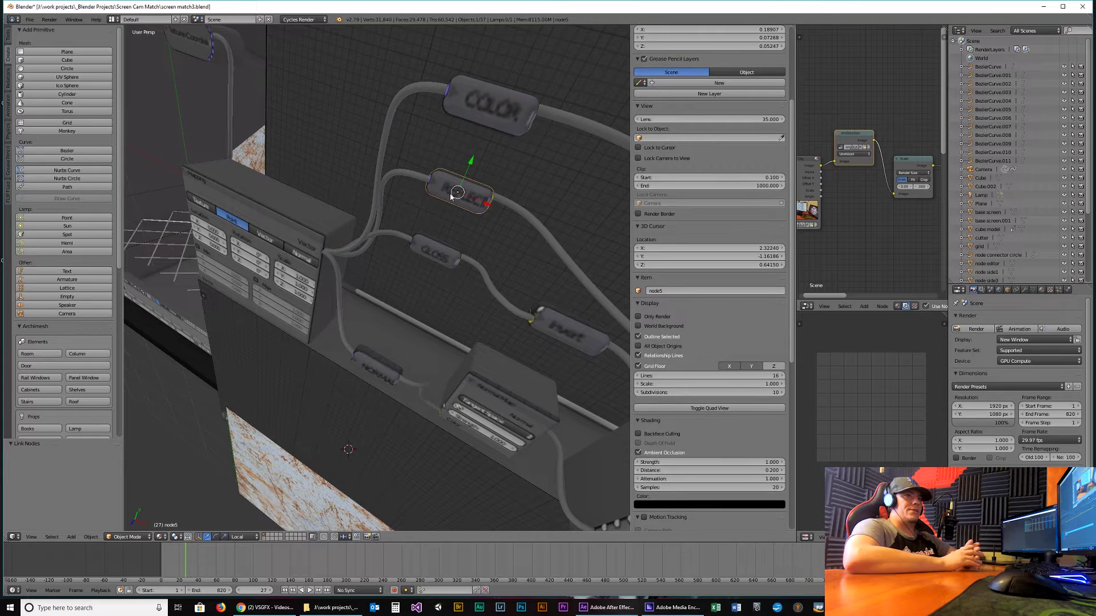
right_click(292, 261)
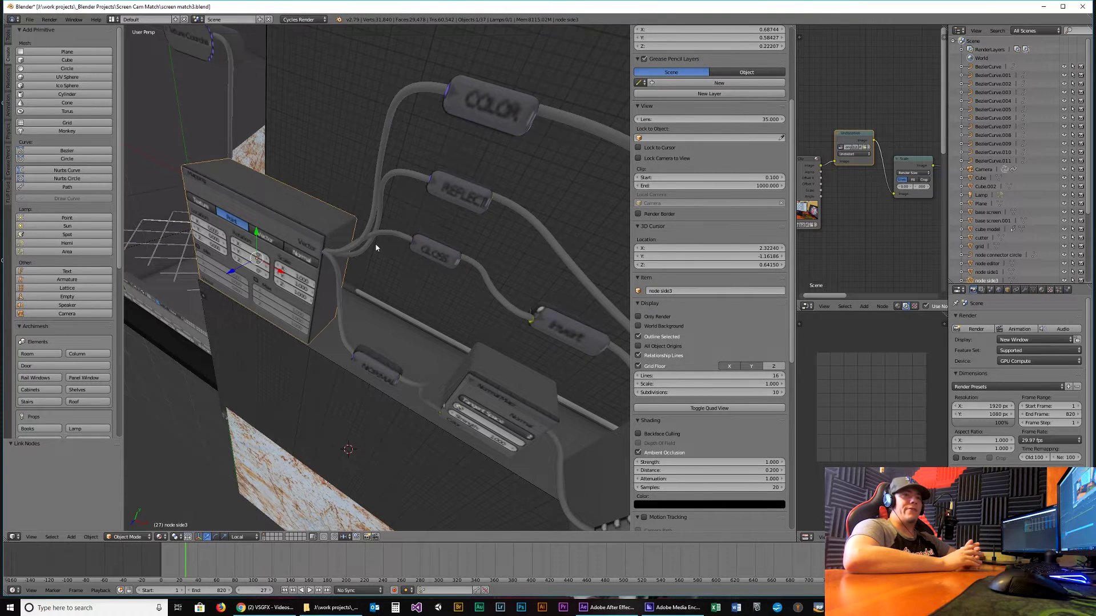
scroll(376, 248, down, 5)
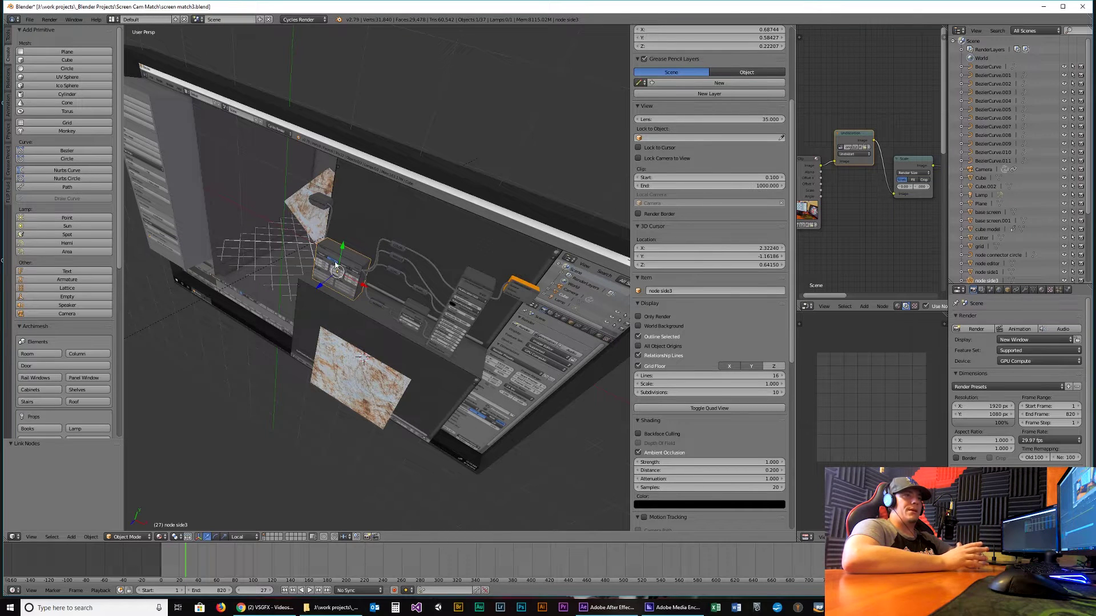
Inspect the rusty textured plane and the UV editor side panel behind it, selecting each one.
scroll(336, 265, up, 2)
middle_drag(341, 277, 413, 278)
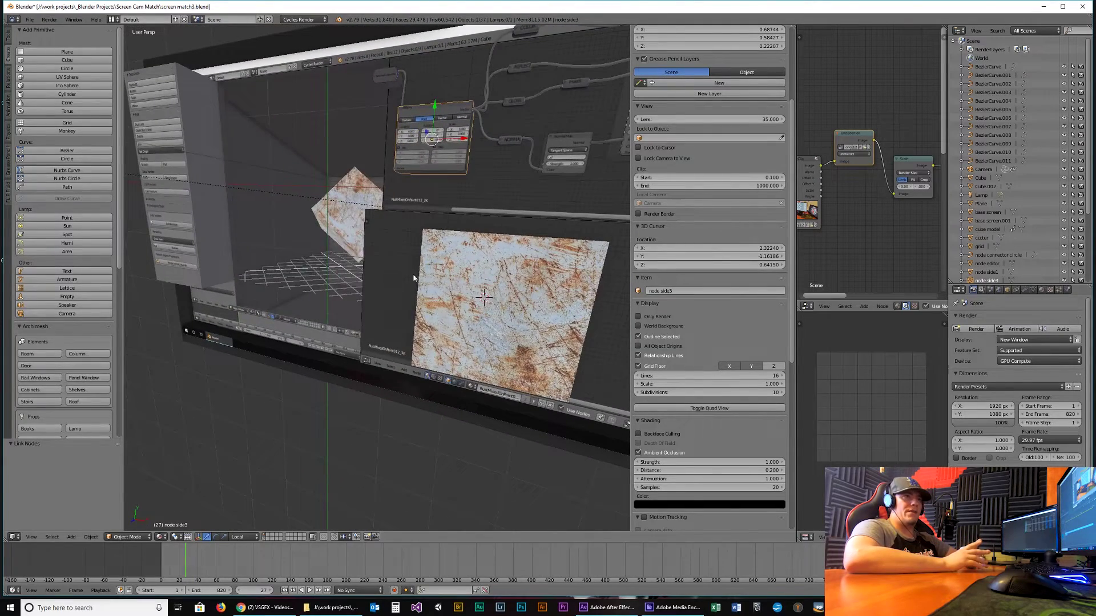
right_click(466, 278)
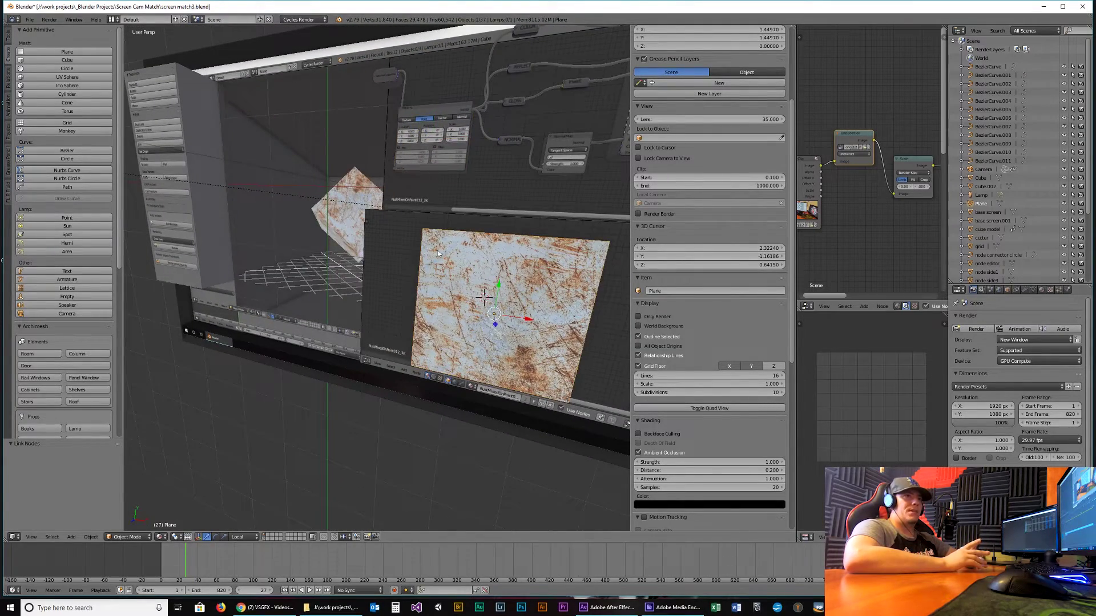
middle_drag(434, 256, 398, 367)
middle_drag(370, 421, 438, 313)
right_click(456, 369)
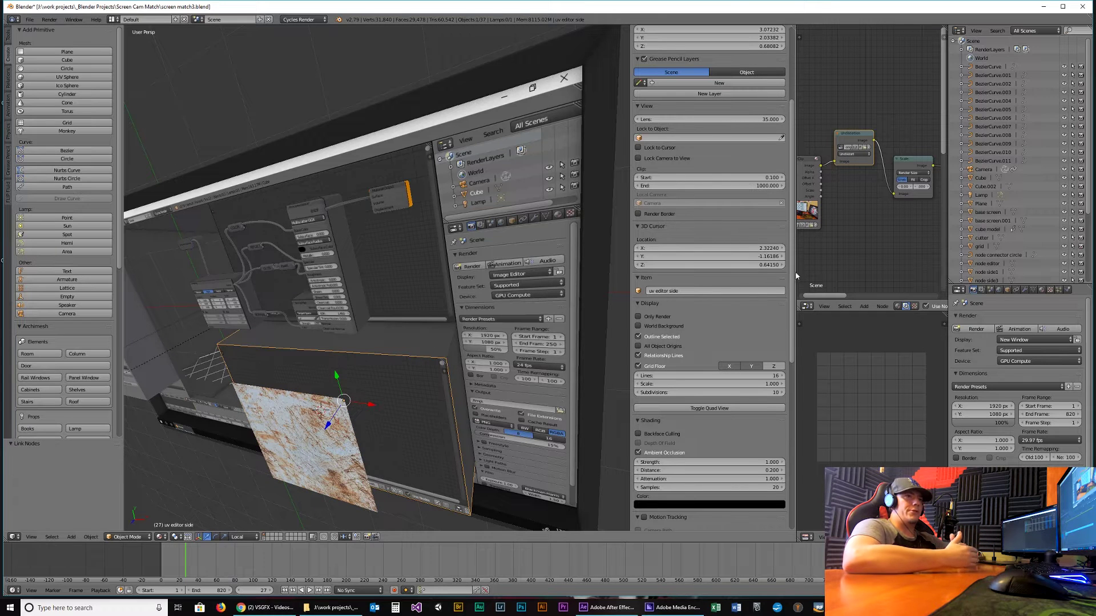
Enlarge the node editor, switch it from compositing to shader nodes, and select the base screen object.
drag(796, 273, 603, 293)
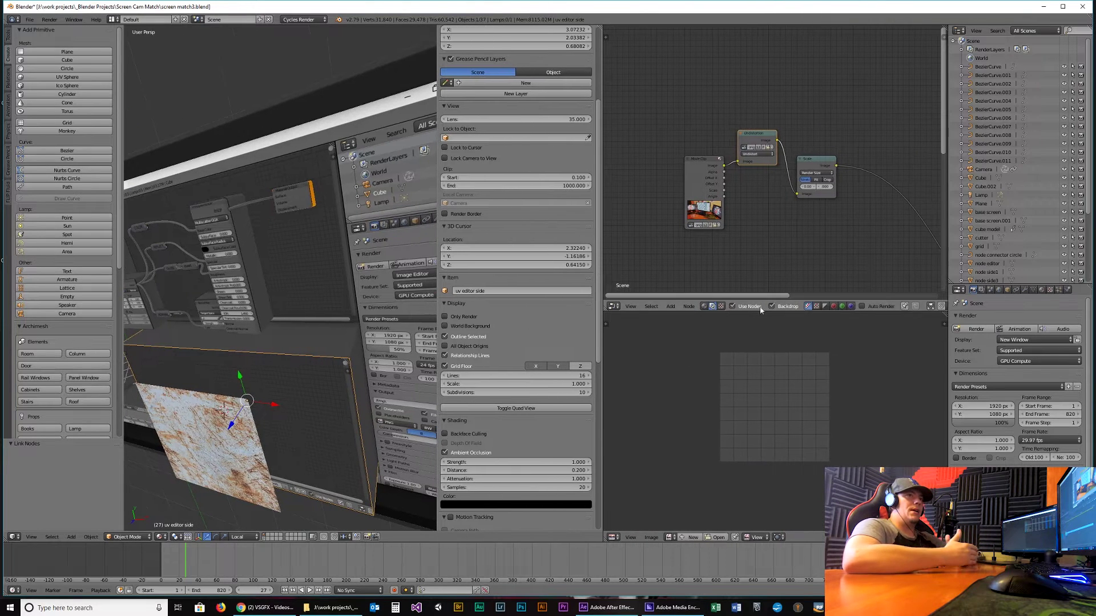
click(705, 307)
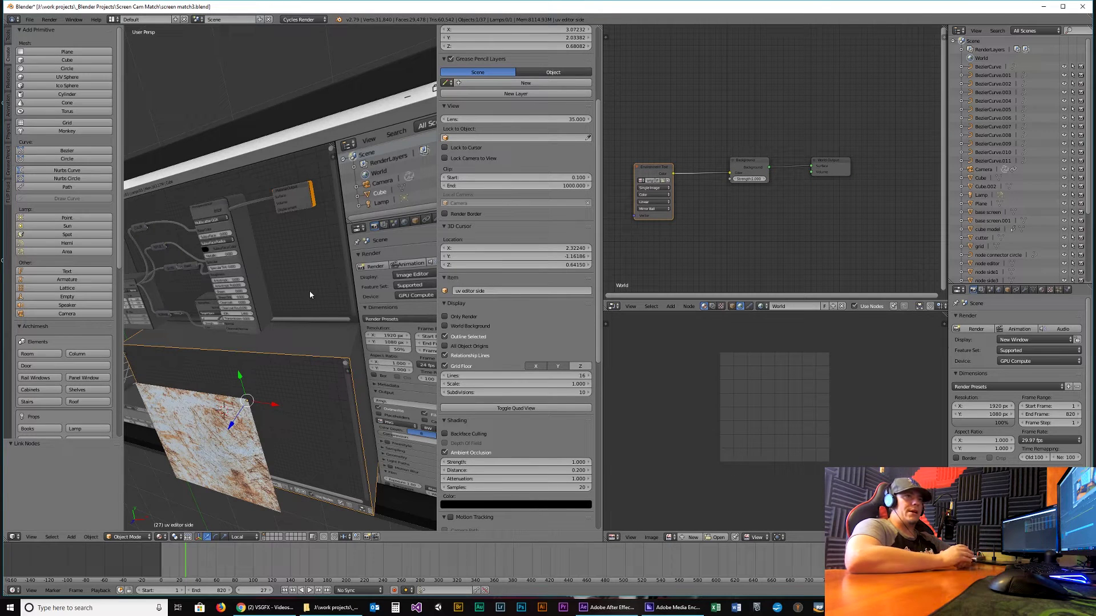
right_click(311, 260)
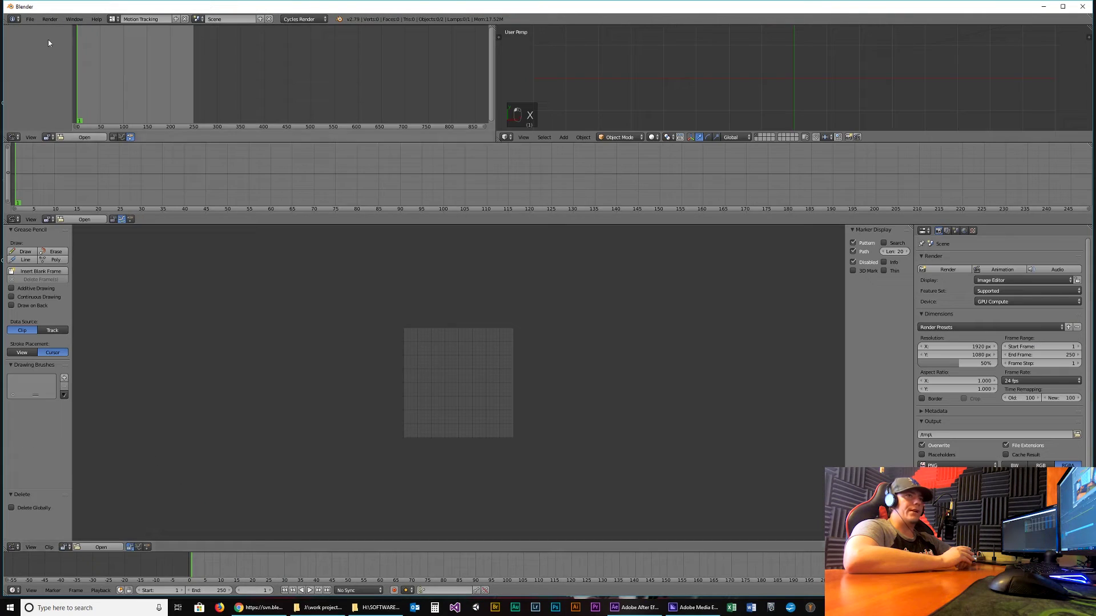
Load the image sequence from the _Original PNG SEQ folder as the movie clip in the Motion Tracking layout.
key(alt+o)
click(40, 287)
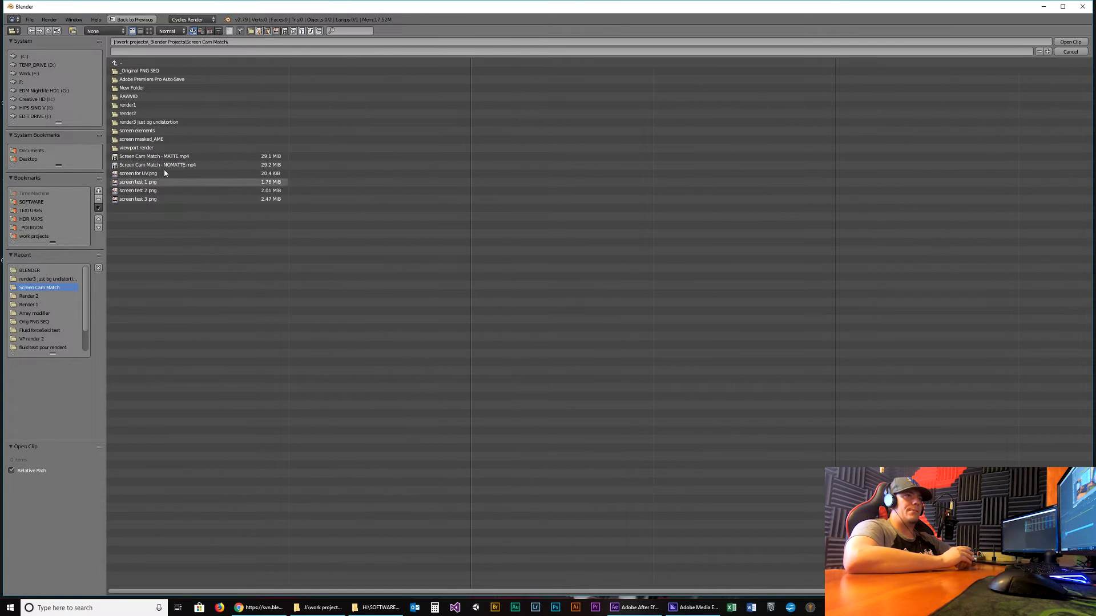
double_click(147, 71)
click(1070, 41)
scroll(513, 370, down, 2)
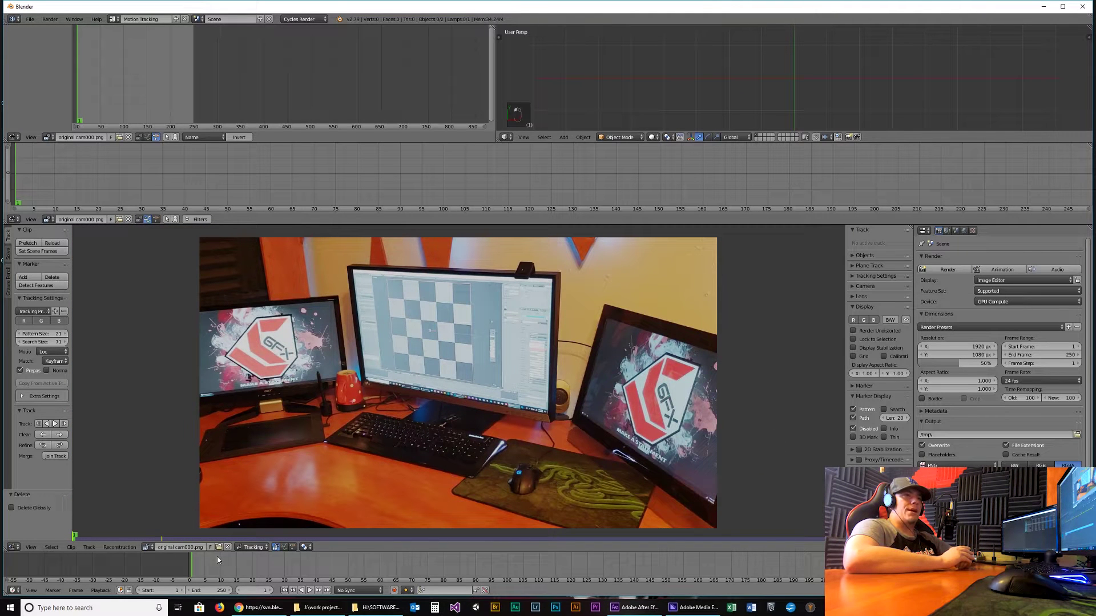
Set the scene frames to the clip's length and play back the loaded footage.
click(38, 251)
key(Home)
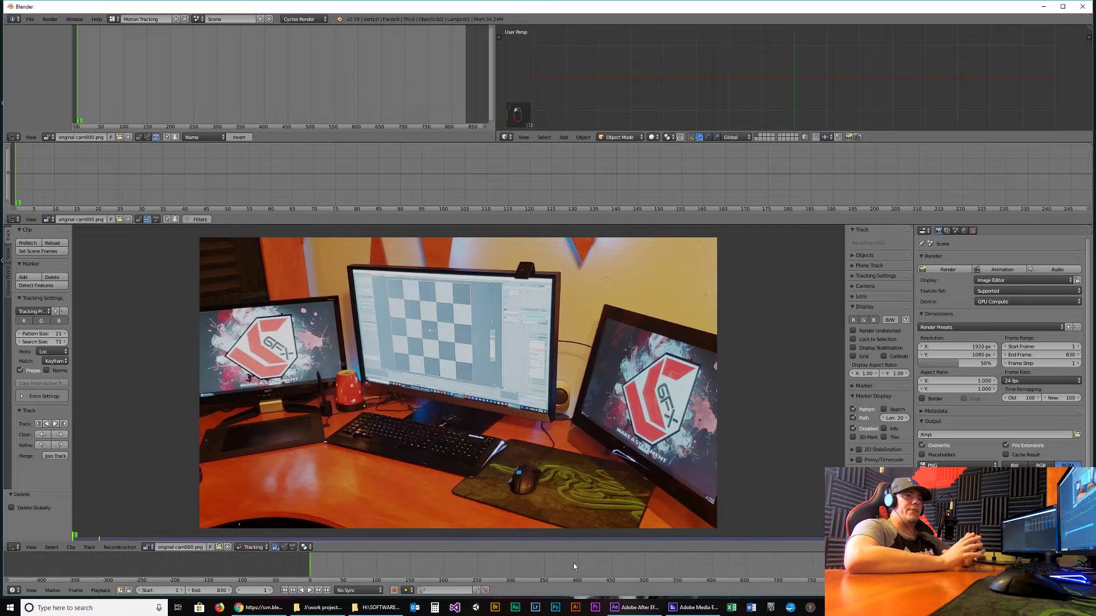
key(alt+a)
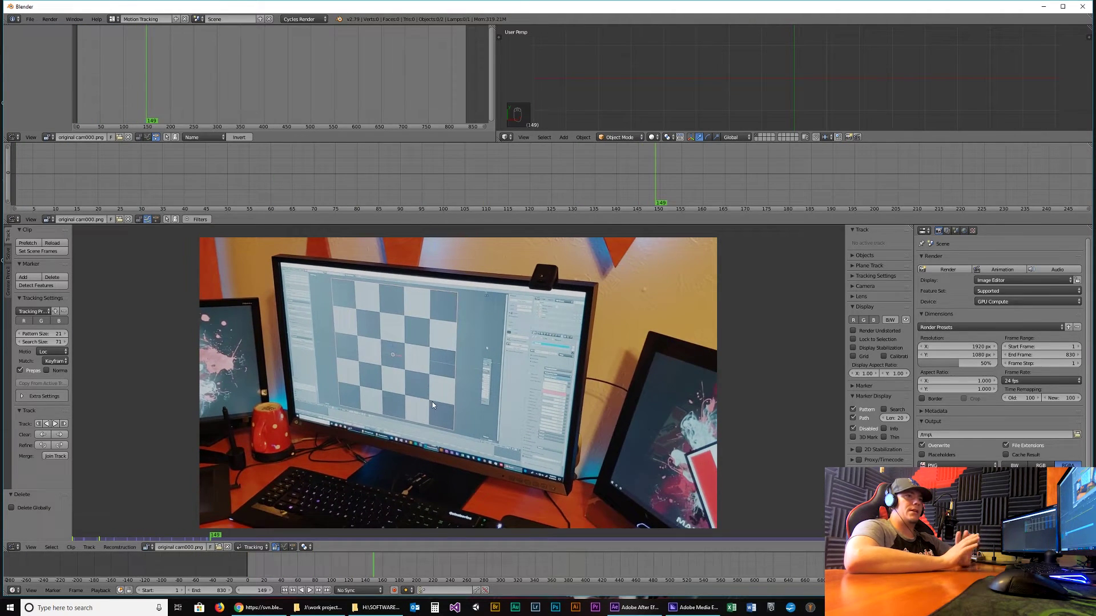
key(alt+a)
key(alt+a)
Open the recent file screen match3.blend in a separate Blender window and show its Motion Tracking layout.
click(30, 19)
right_click(928, 608)
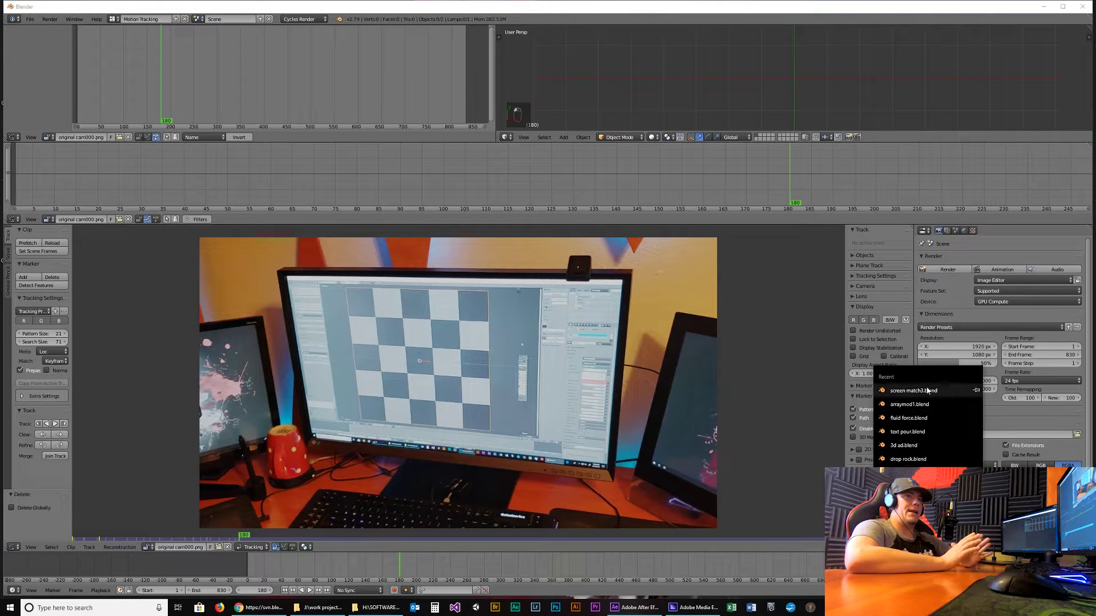
click(913, 391)
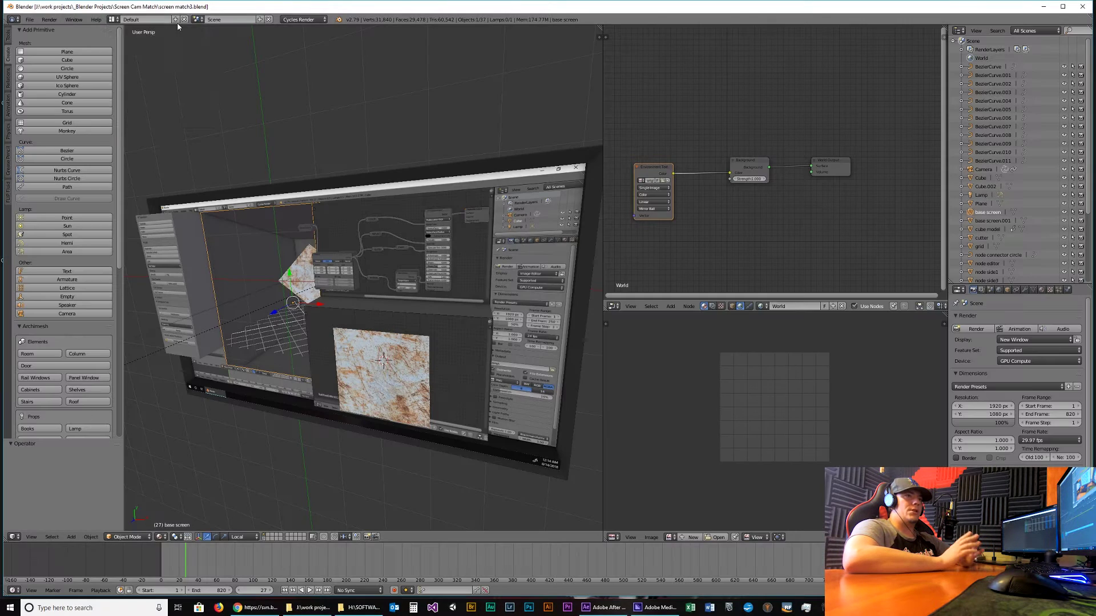
click(112, 19)
click(137, 80)
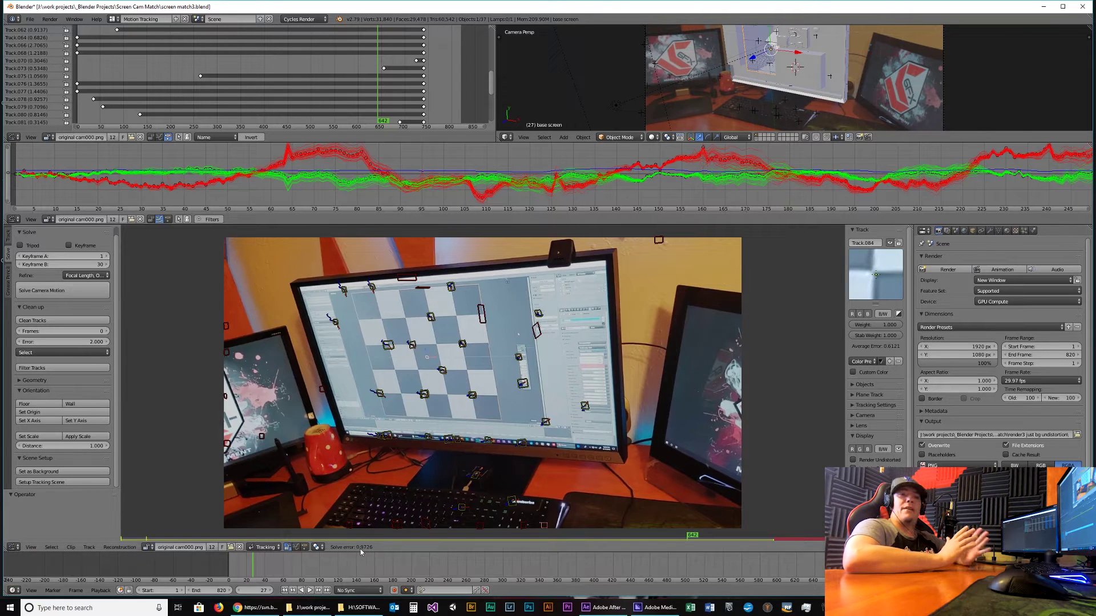
Examine the solve error and the tracking markers placed on the checkered monitor in the solved clip.
scroll(391, 457, up, 3)
scroll(371, 428, down, 2)
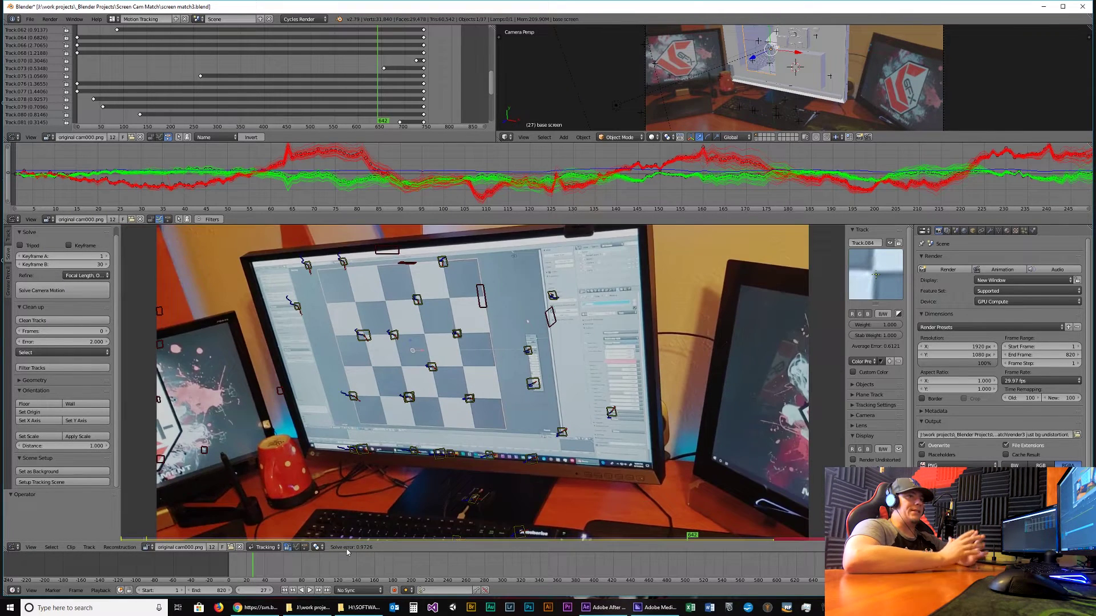
scroll(349, 394, up, 3)
scroll(374, 334, up, 1)
key(space)
key(Escape)
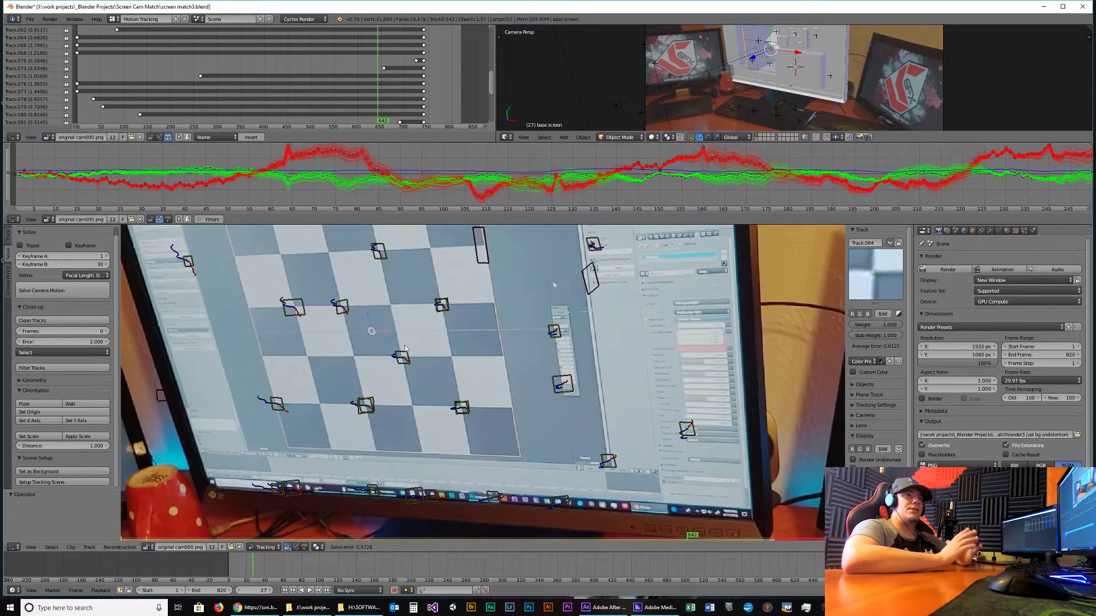
middle_drag(393, 316, 460, 356)
middle_drag(435, 317, 446, 340)
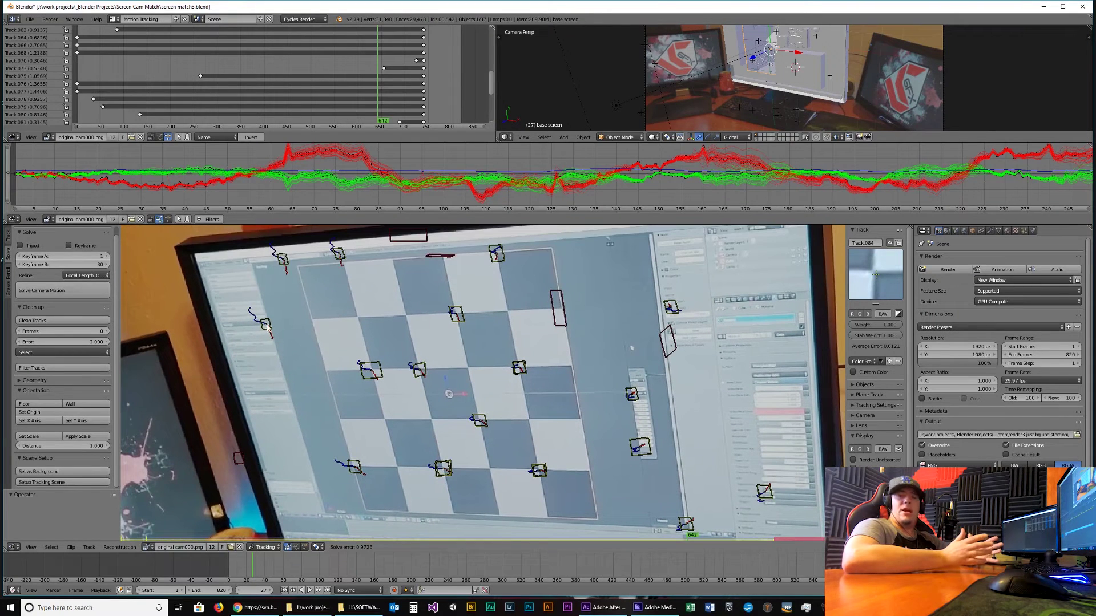
scroll(267, 327, down, 3)
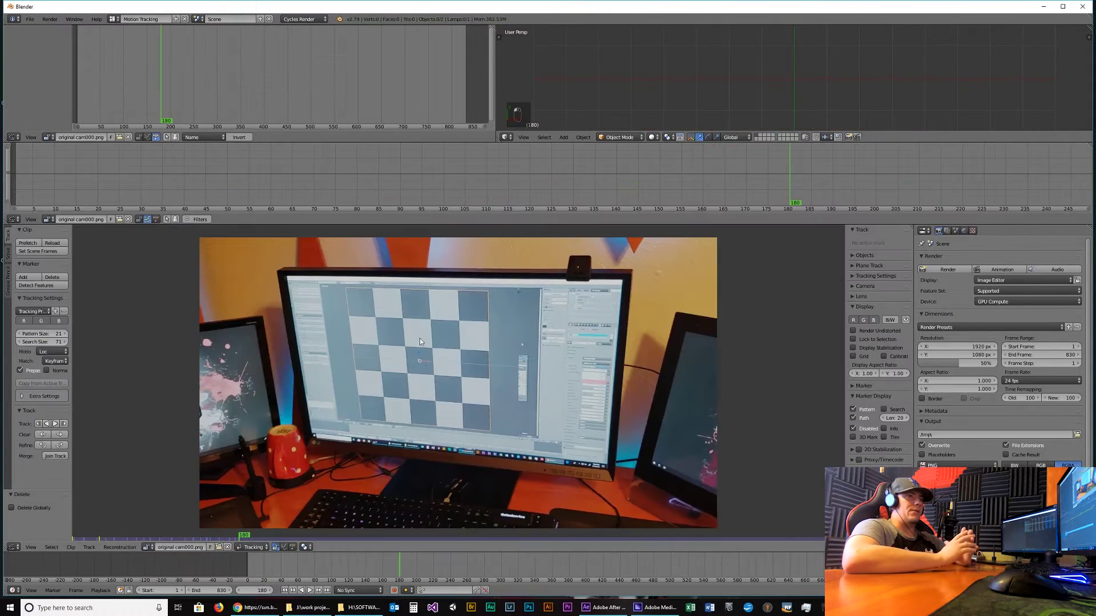
Return the unsaved tracking scene to frame 1 and frame the clip on the middle monitor.
scroll(419, 341, up, 2)
click(284, 590)
middle_drag(455, 264, 506, 317)
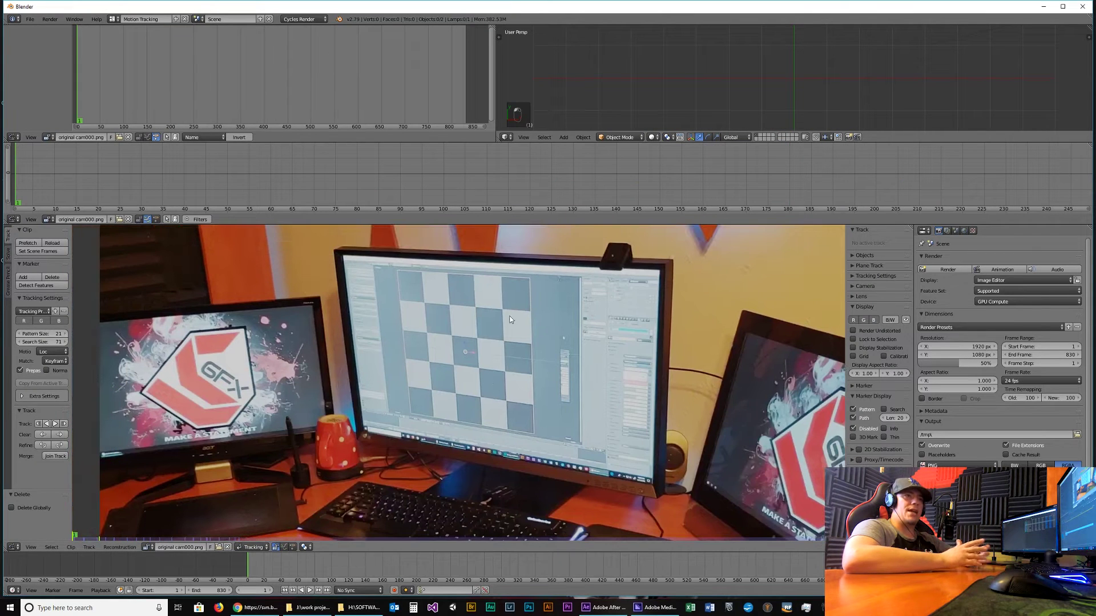
Add a tracking marker on a checker corner near the checkerboard's upper-right area and show its track properties.
ctrl+click(503, 310)
scroll(504, 343, up, 1)
scroll(864, 448, down, 3)
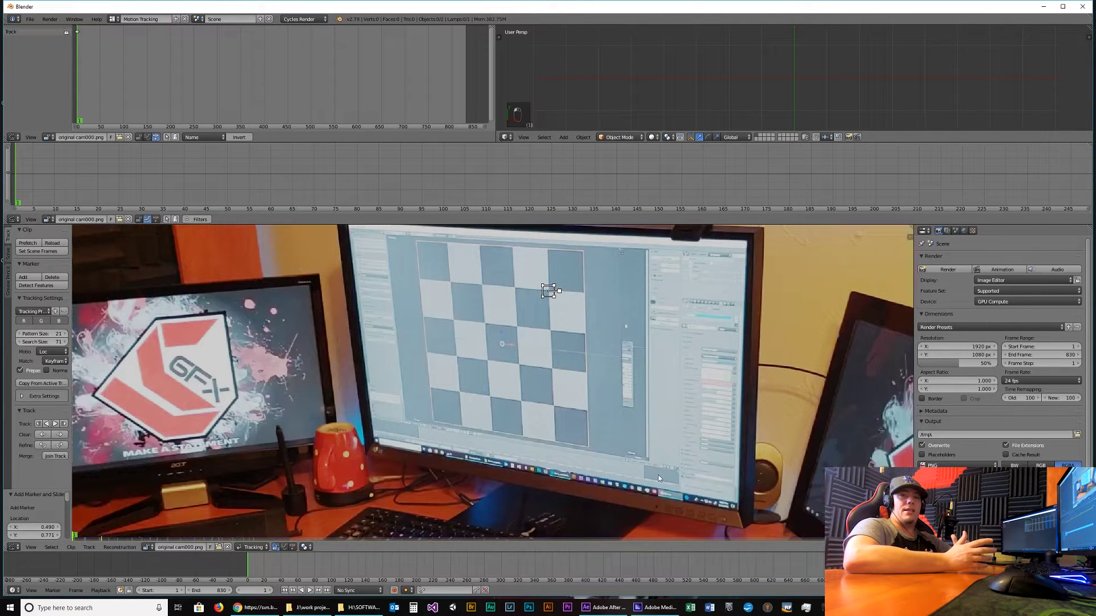
key(n)
key(n)
key(n)
key(n)
key(n)
key(n)
key(n)
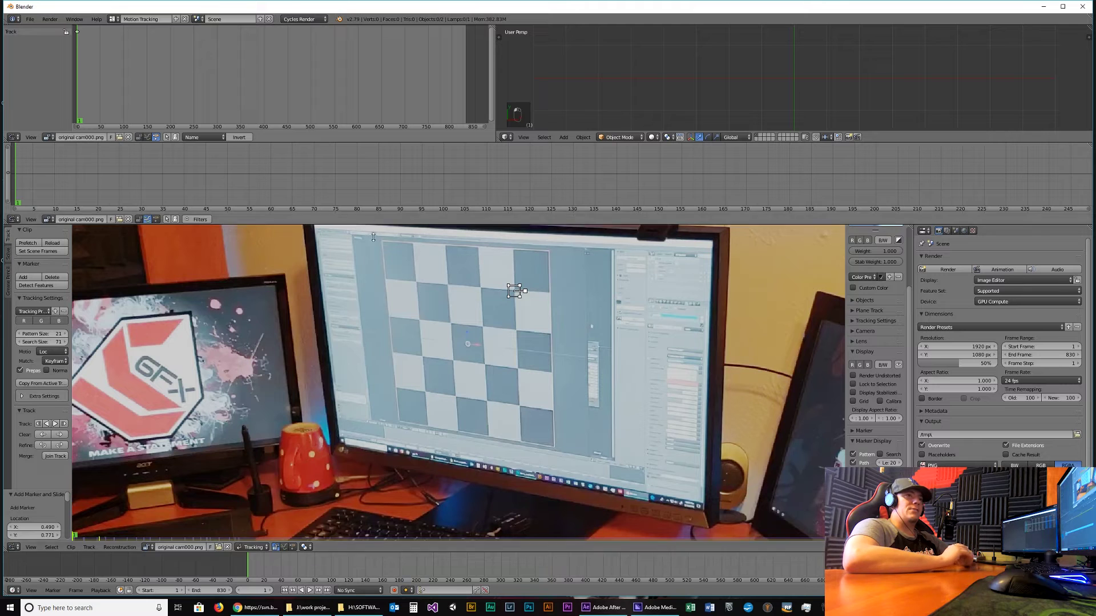
middle_drag(563, 380, 559, 423)
scroll(560, 423, up, 1)
key(n)
scroll(877, 338, up, 3)
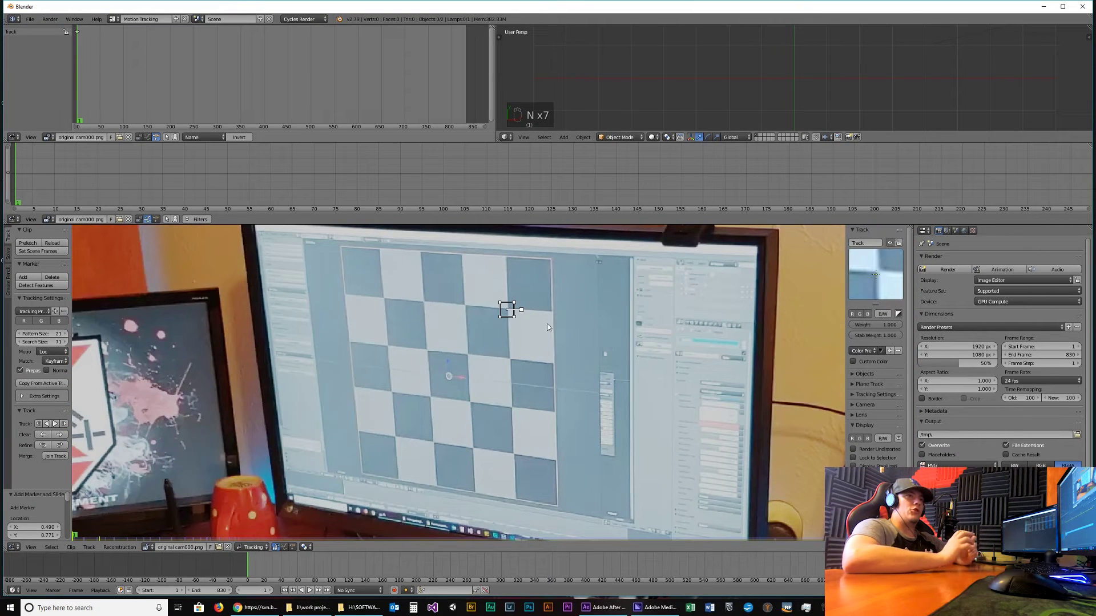
Add enlarged tracking markers on checker corners near the board's upper-left, lower-left and lower-right areas.
ctrl+click(382, 298)
key(s)
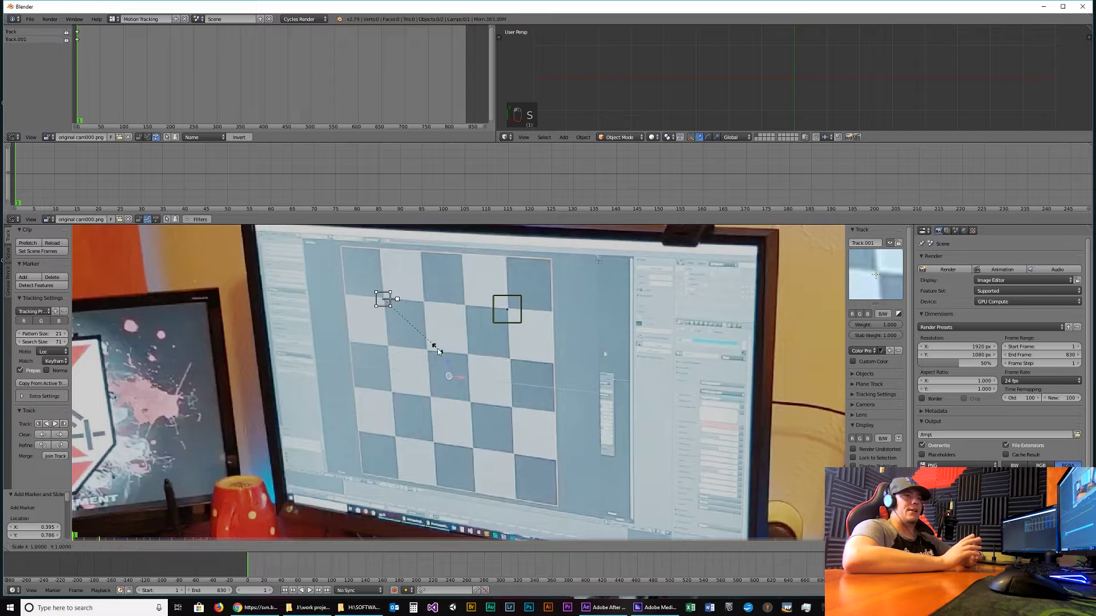
click(428, 341)
key(g)
right_click(429, 331)
ctrl+click(394, 437)
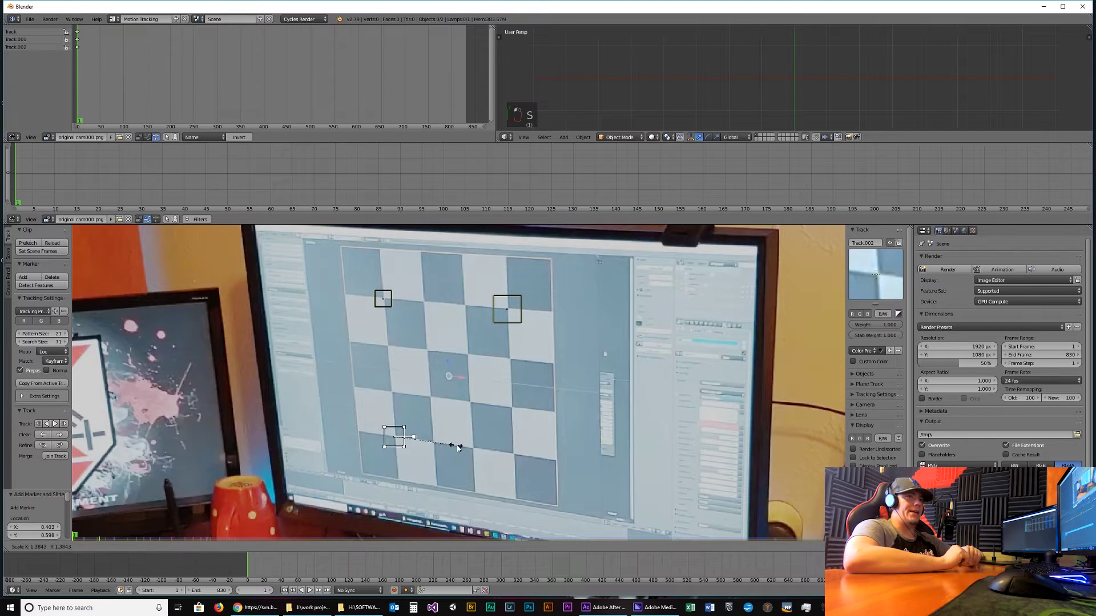
ctrl+click(512, 454)
key(s)
click(553, 454)
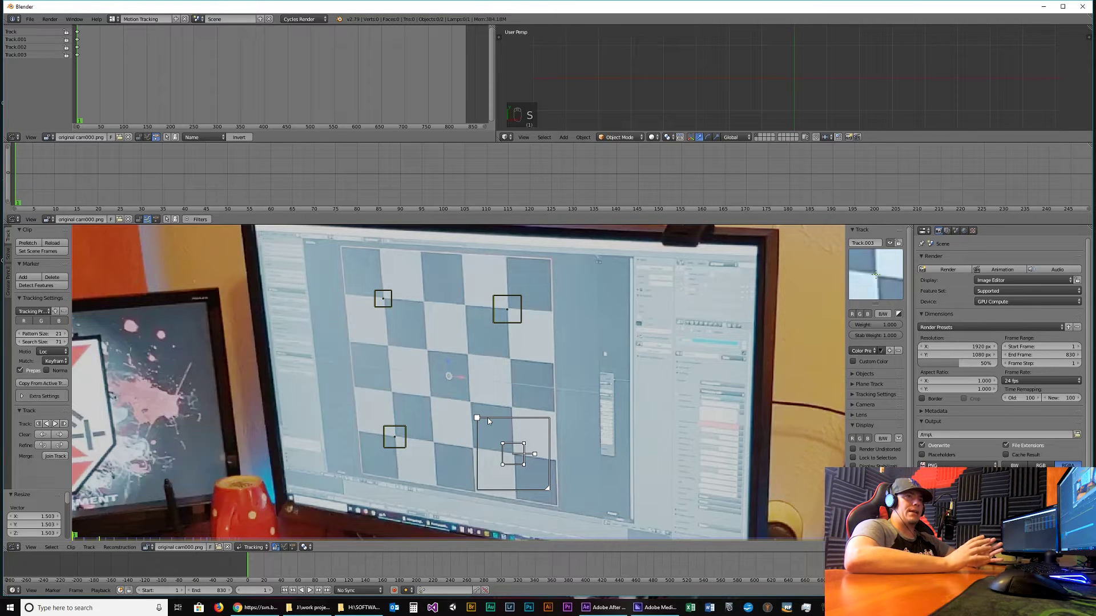
scroll(418, 425, down, 3)
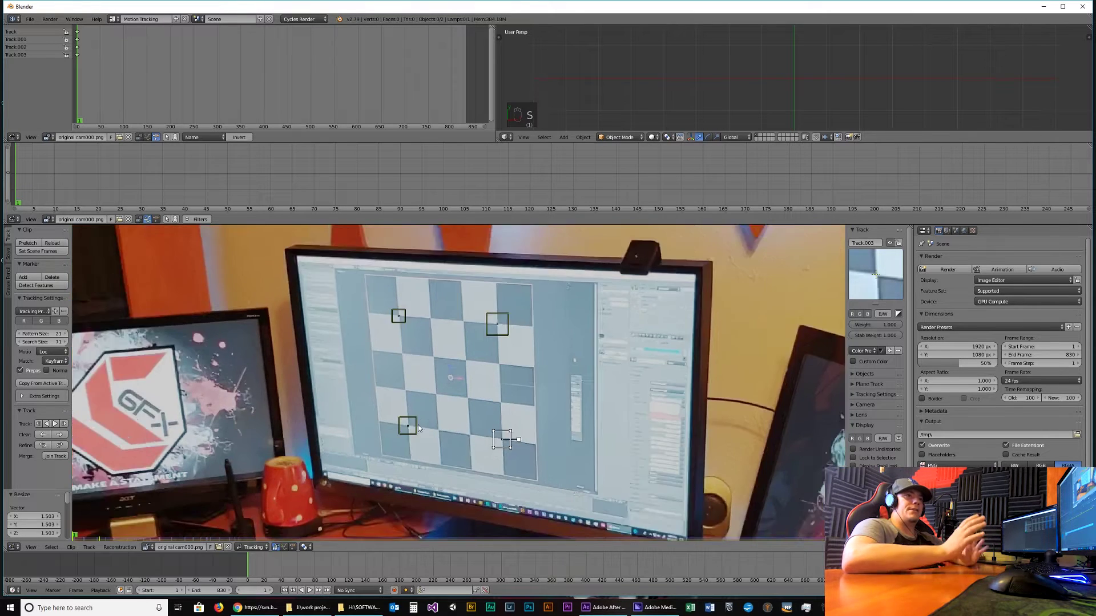
scroll(488, 327, up, 2)
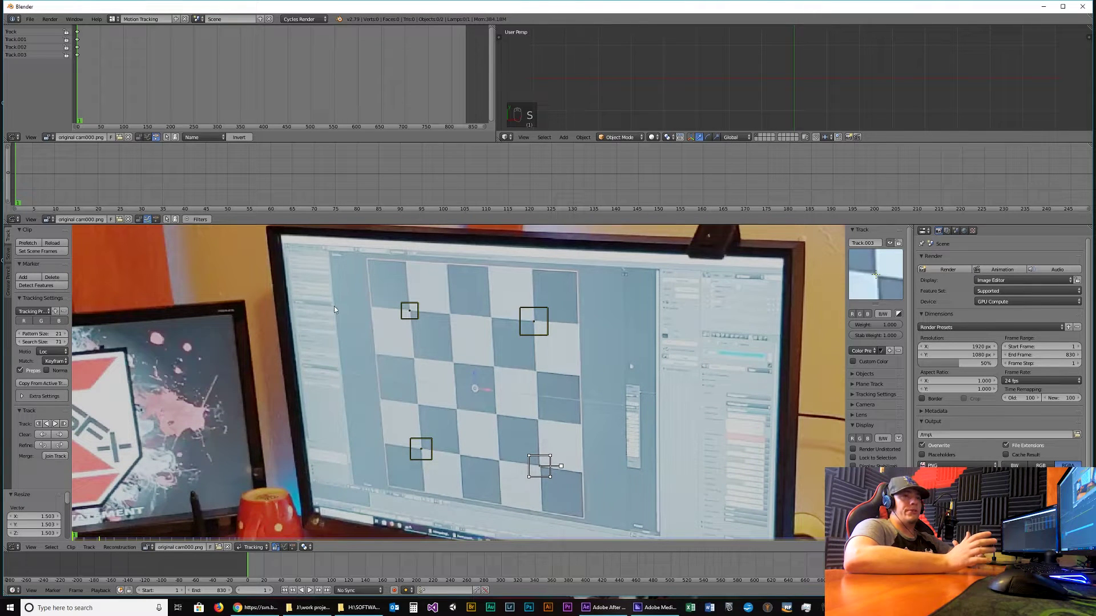
Add and enlarge tracking markers on the middle monitor's upper-left and upper-right corners.
scroll(360, 287, down, 1)
ctrl+click(317, 266)
key(s)
click(413, 330)
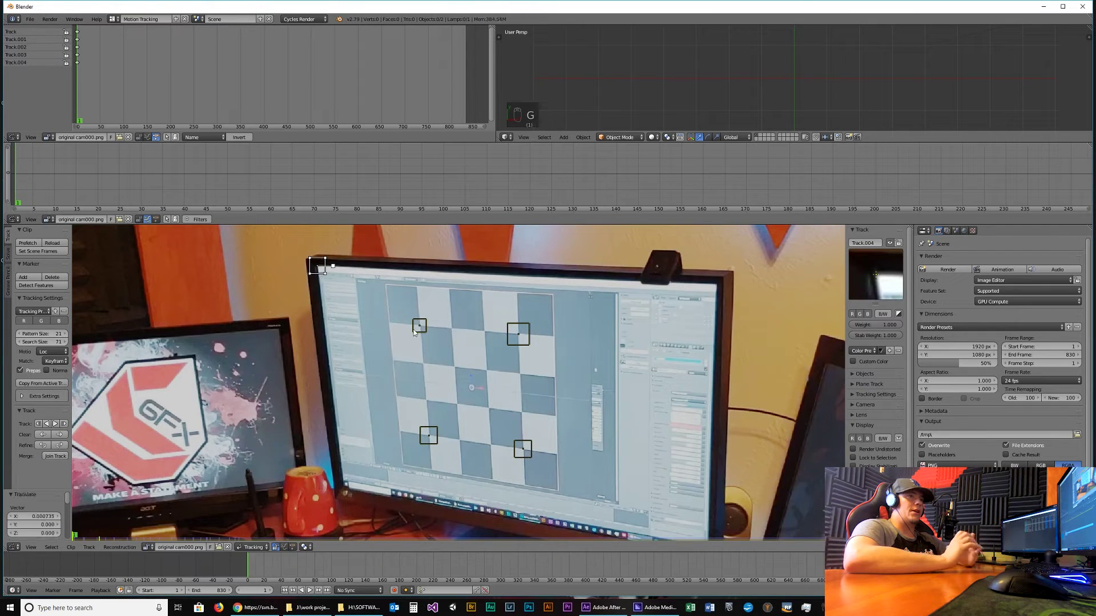
ctrl+click(716, 286)
key(s)
click(673, 346)
Add a tracking marker on the middle monitor's lower-right corner, enlarge it and adjust its position.
middle_drag(651, 458, 633, 350)
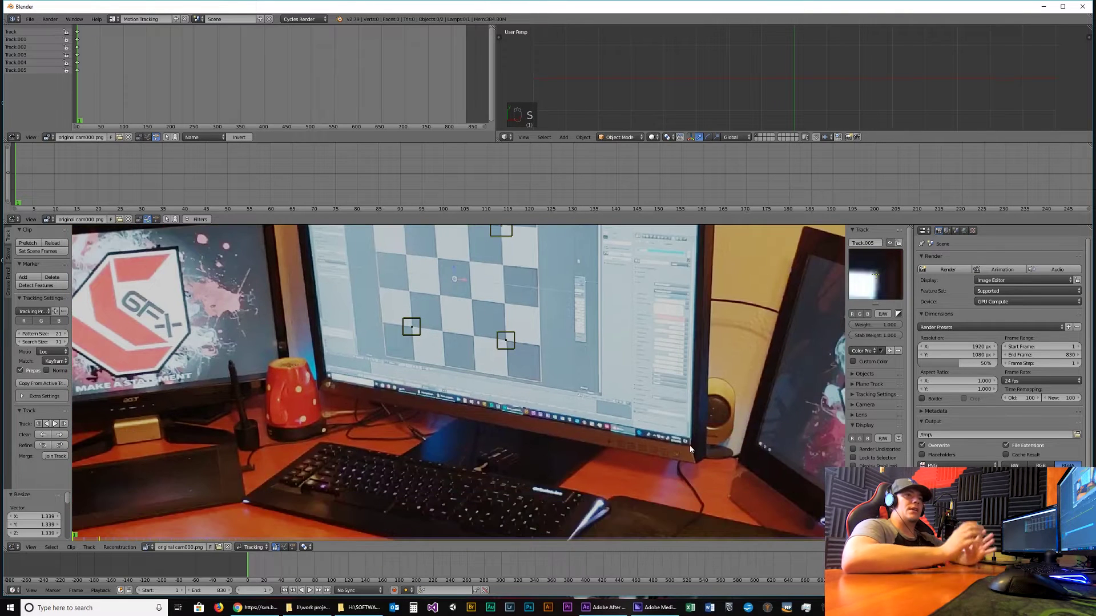
ctrl+click(689, 445)
key(s)
click(645, 450)
key(g)
click(648, 448)
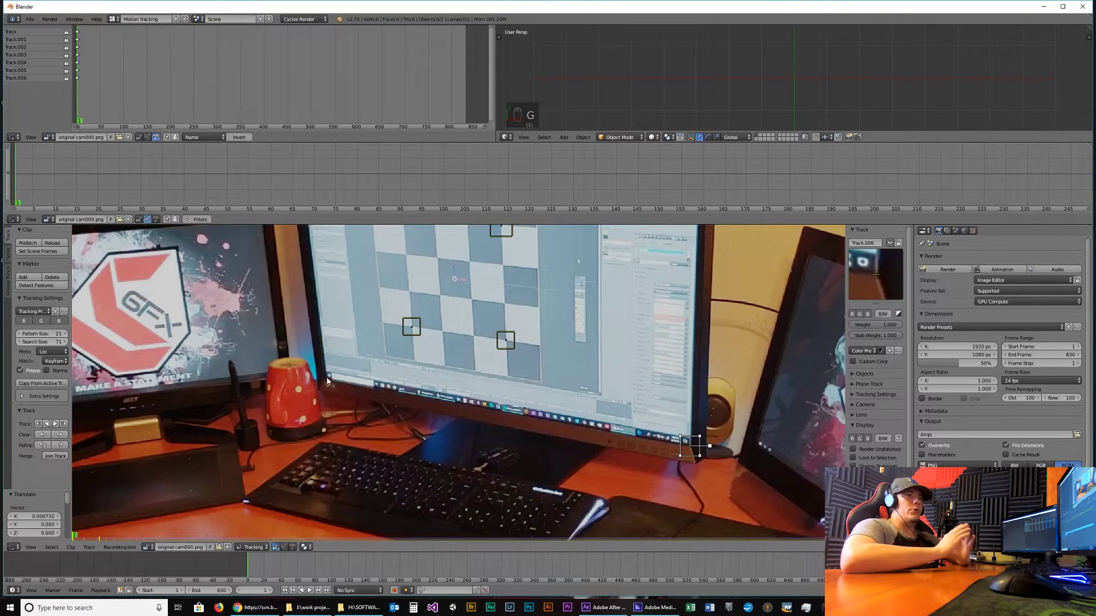
Add a tracking marker at the middle monitor's lower-left corner, move it inward just above the taskbar and enlarge it.
ctrl+click(326, 378)
key(s)
click(318, 377)
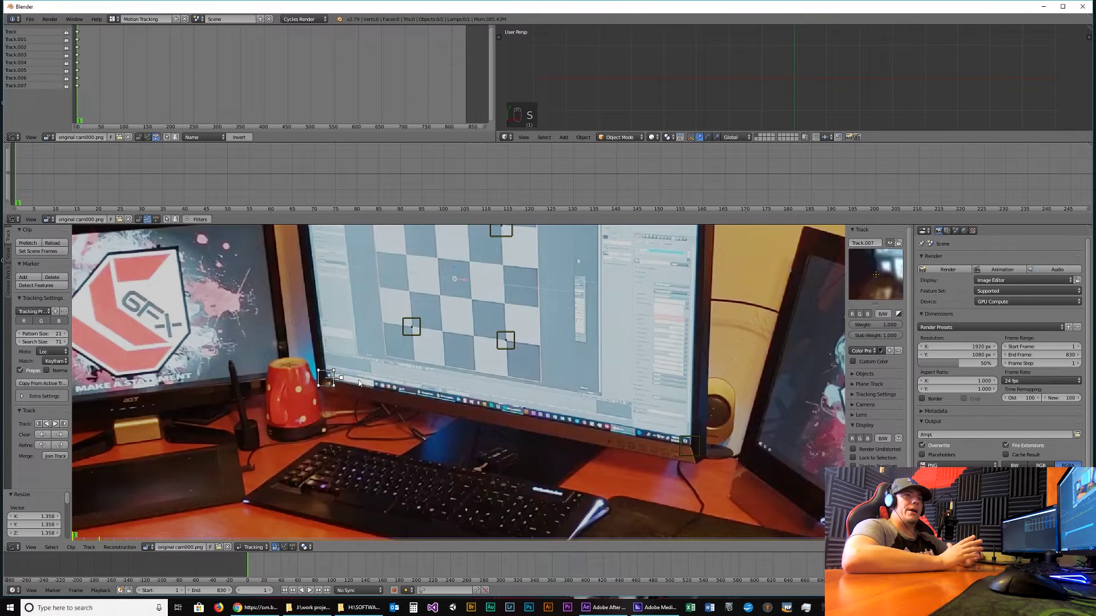
key(g)
click(405, 378)
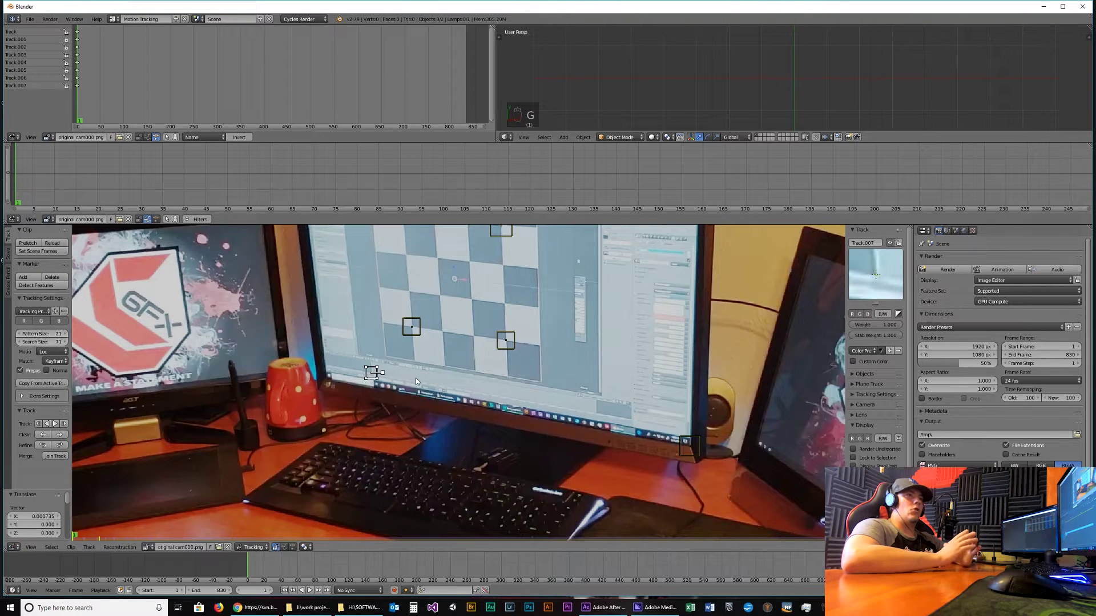
key(s)
click(435, 381)
Add four tracking markers on the checker corners around the centre of the checkerboard.
scroll(435, 379, down, 1)
middle_drag(435, 322, 437, 382)
ctrl+click(443, 343)
ctrl+click(468, 346)
ctrl+click(471, 376)
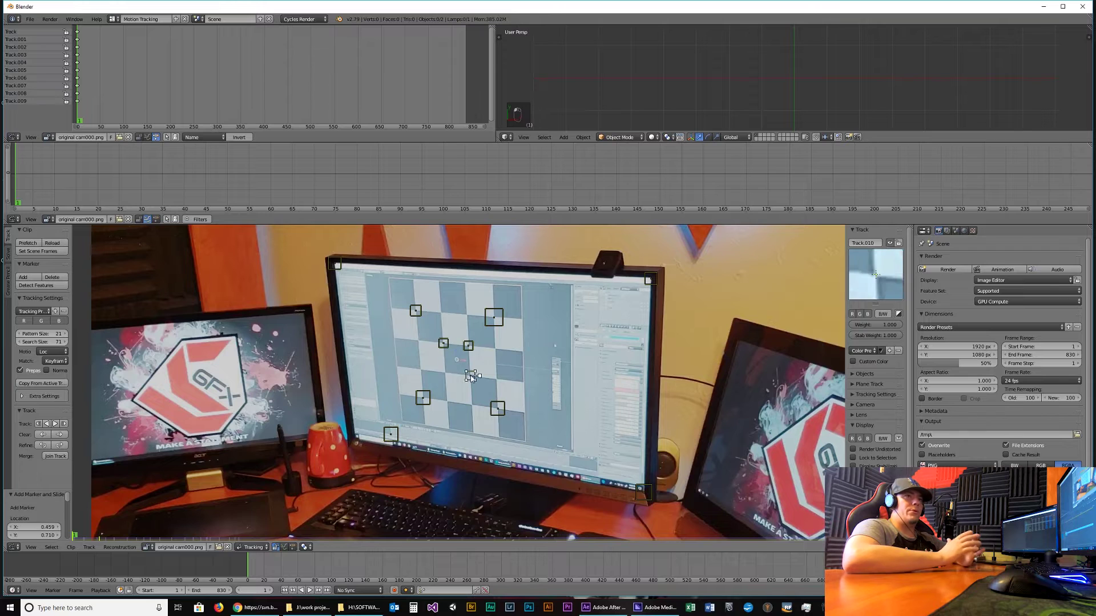
ctrl+click(445, 373)
Add a marker on the screen area left of the checkerboard and three on its right side, resizing them.
ctrl+click(370, 348)
key(s)
click(625, 379)
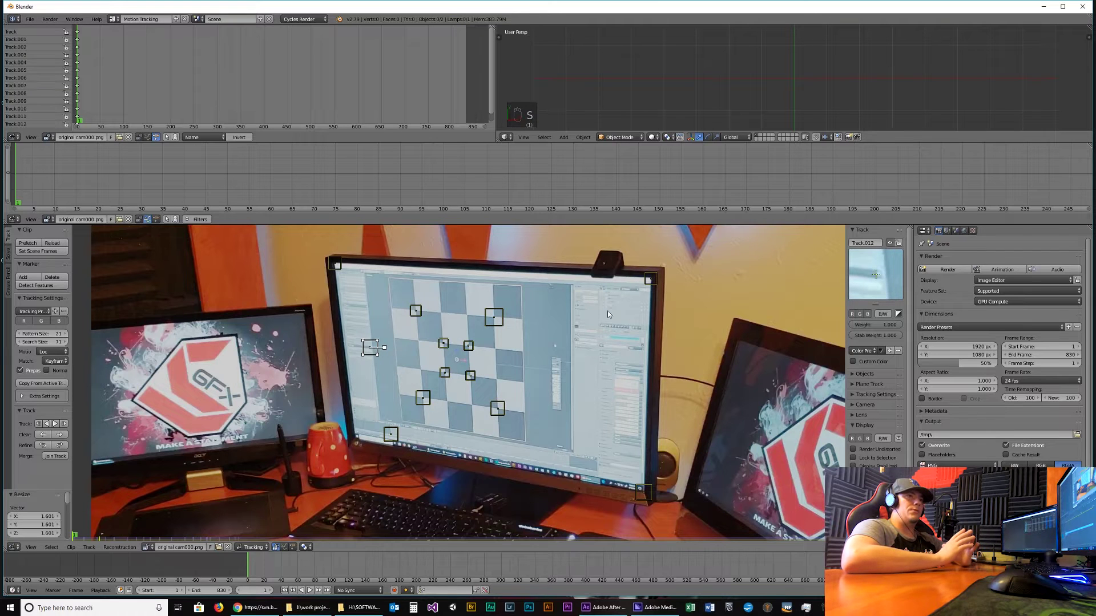
ctrl+click(576, 330)
key(s)
click(552, 394)
ctrl+click(560, 411)
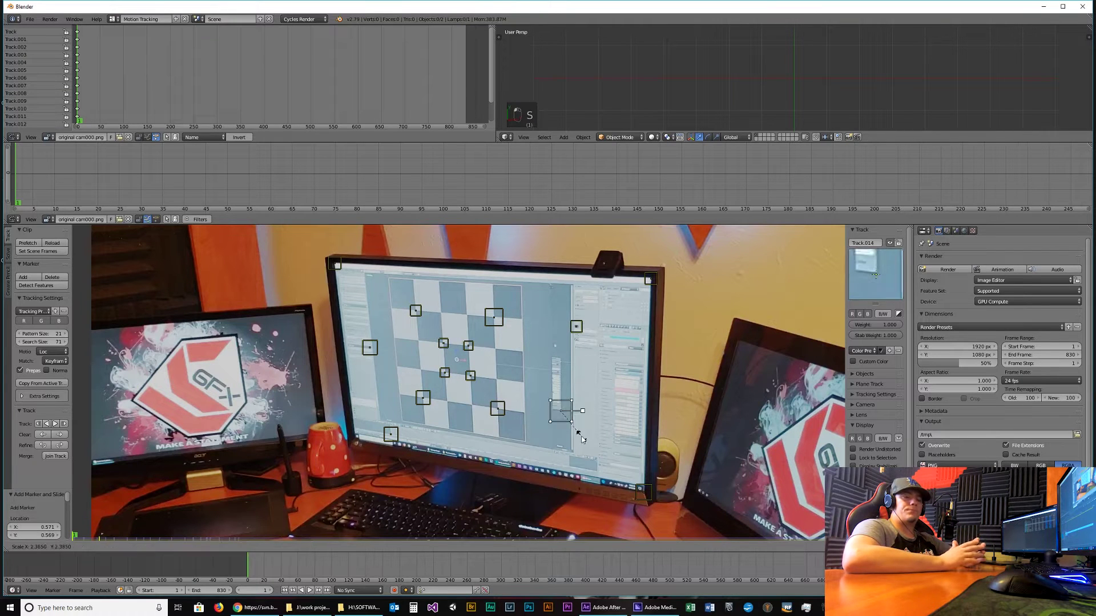
ctrl+click(552, 288)
key(s)
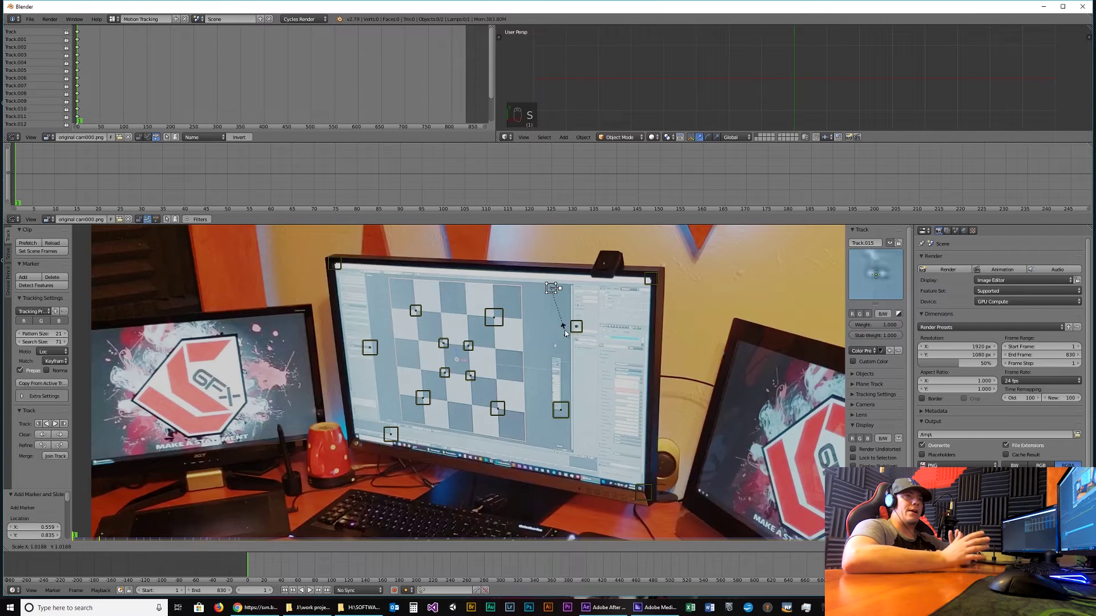
click(445, 441)
Select all tracking markers and track them forward through the clip.
key(a)
key(a)
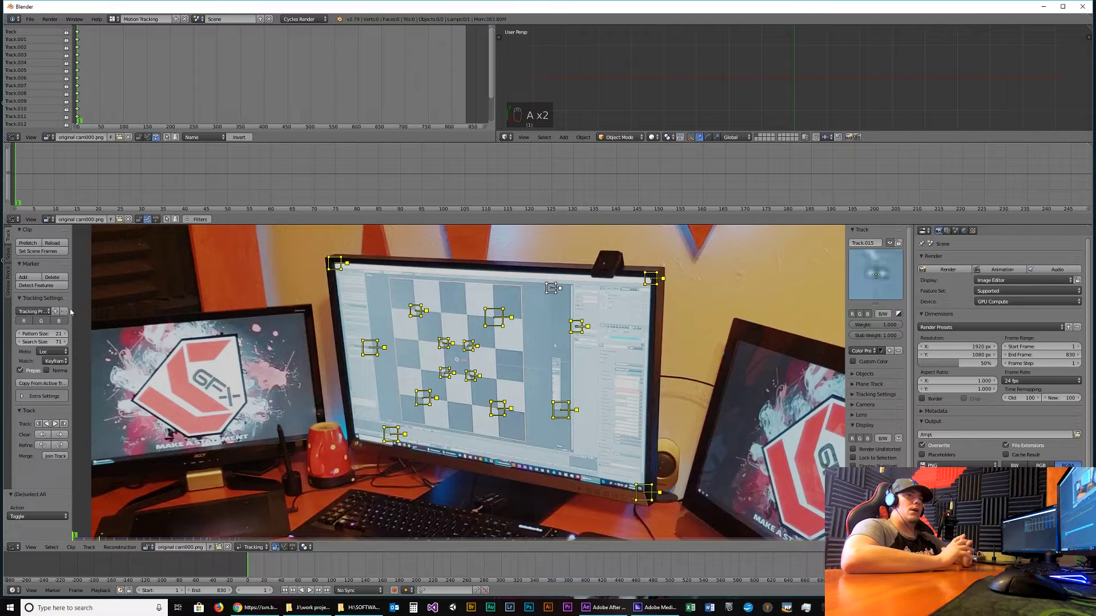
drag(66, 312, 129, 312)
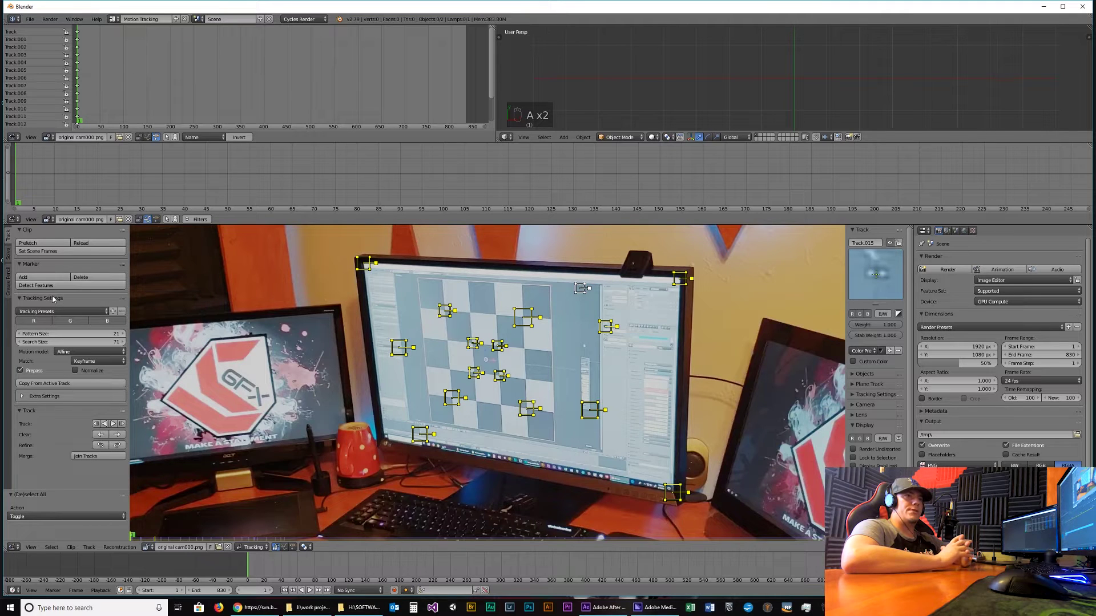
click(8, 257)
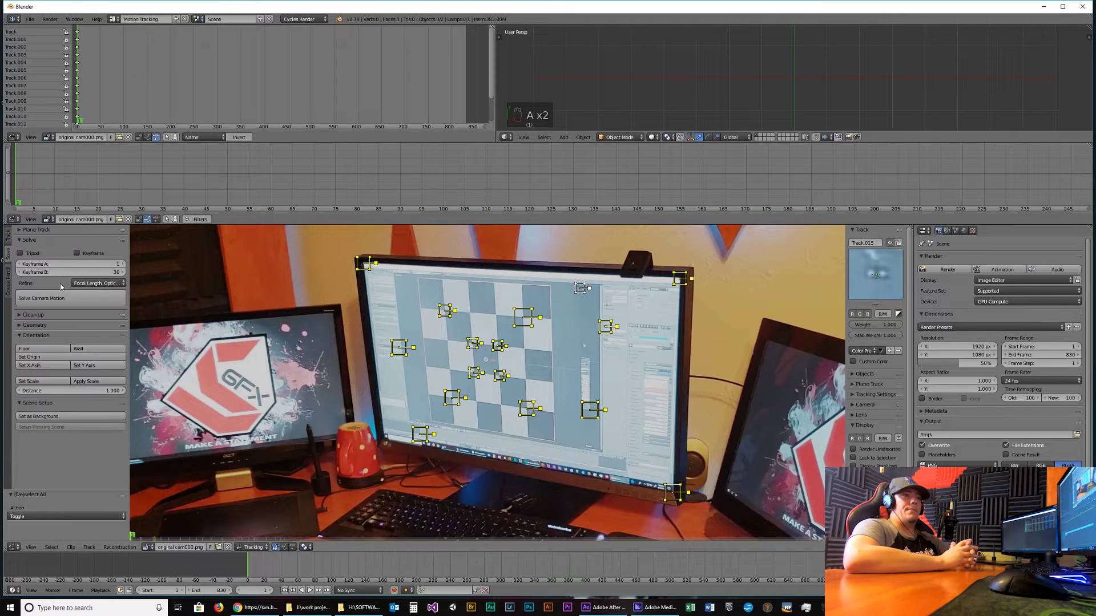
click(10, 241)
key(ctrl+t)
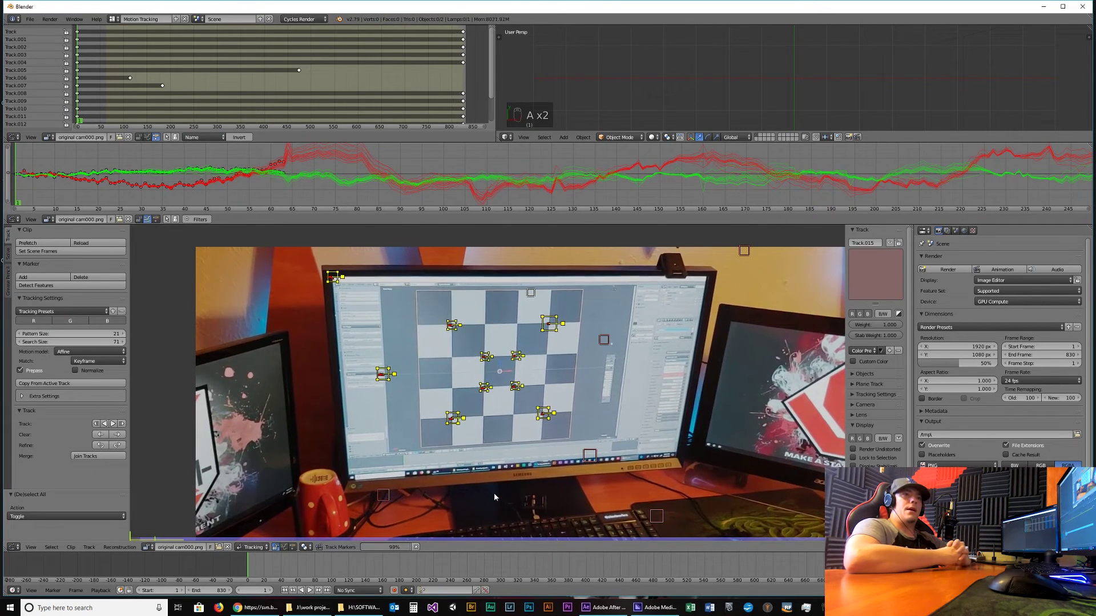
Set the scene's end frame to 750 and scrub to frame 199 to check the tracked markers.
double_click(211, 590)
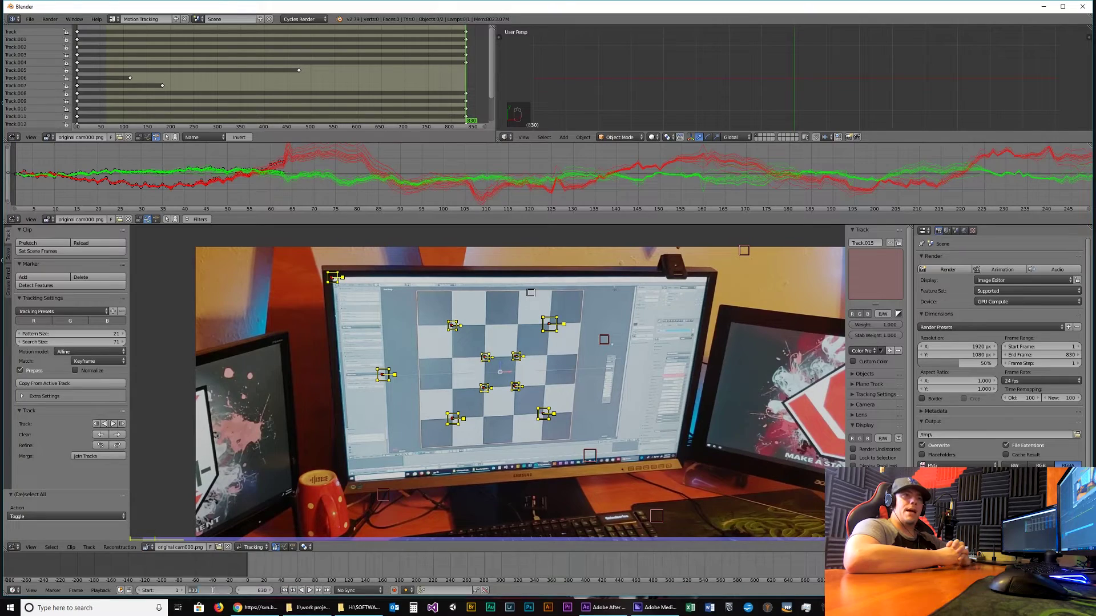
text(750)
key(Return)
drag(264, 574, 339, 573)
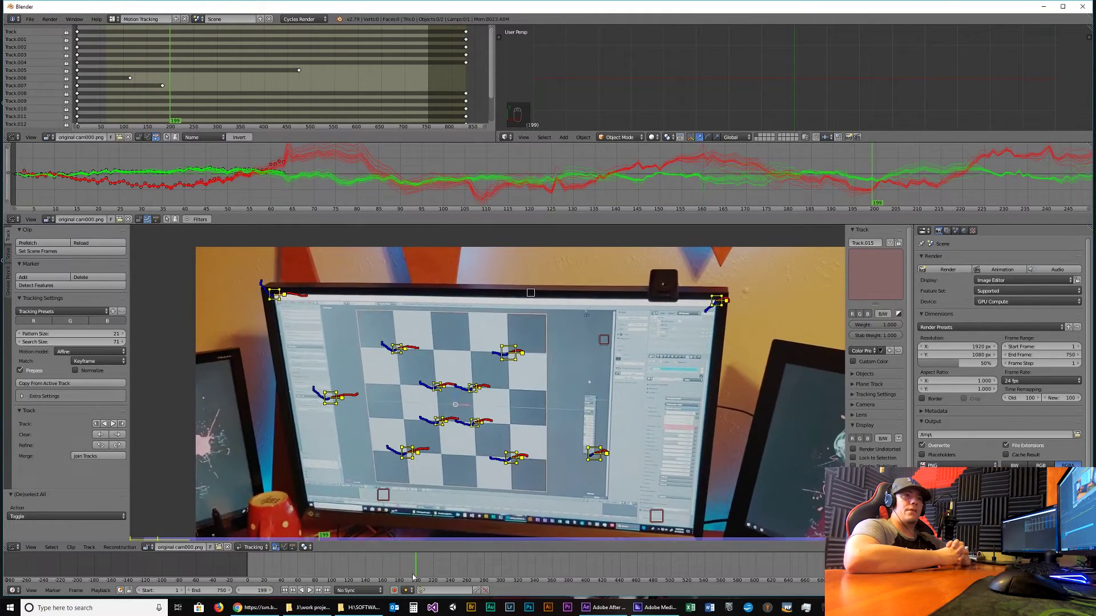
key(alt+a)
Solve the camera motion from the tracked markers.
click(8, 255)
click(70, 298)
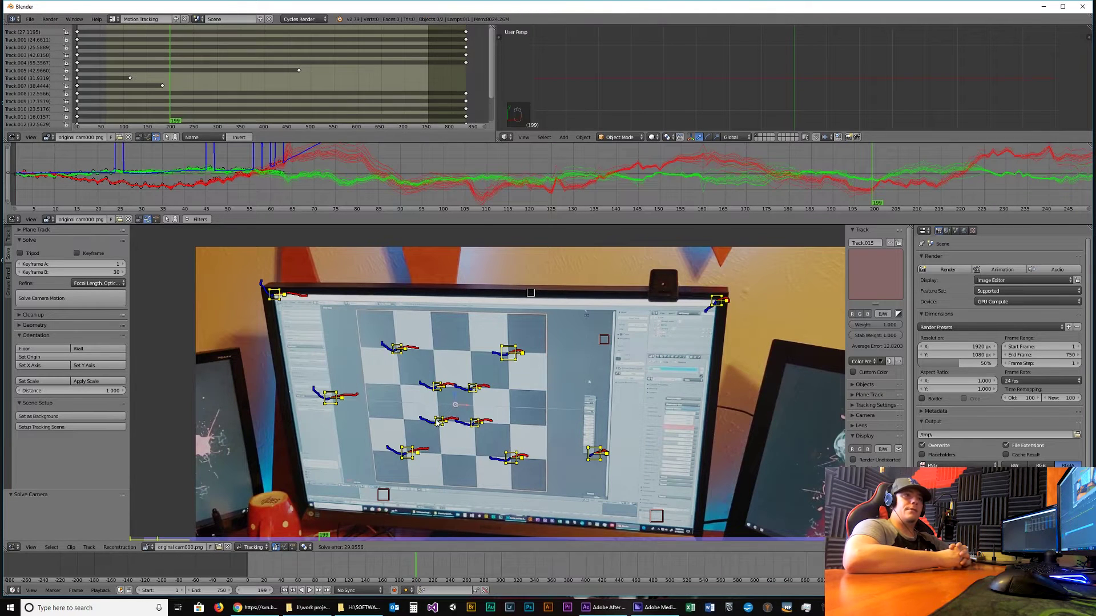
scroll(520, 397, down, 1)
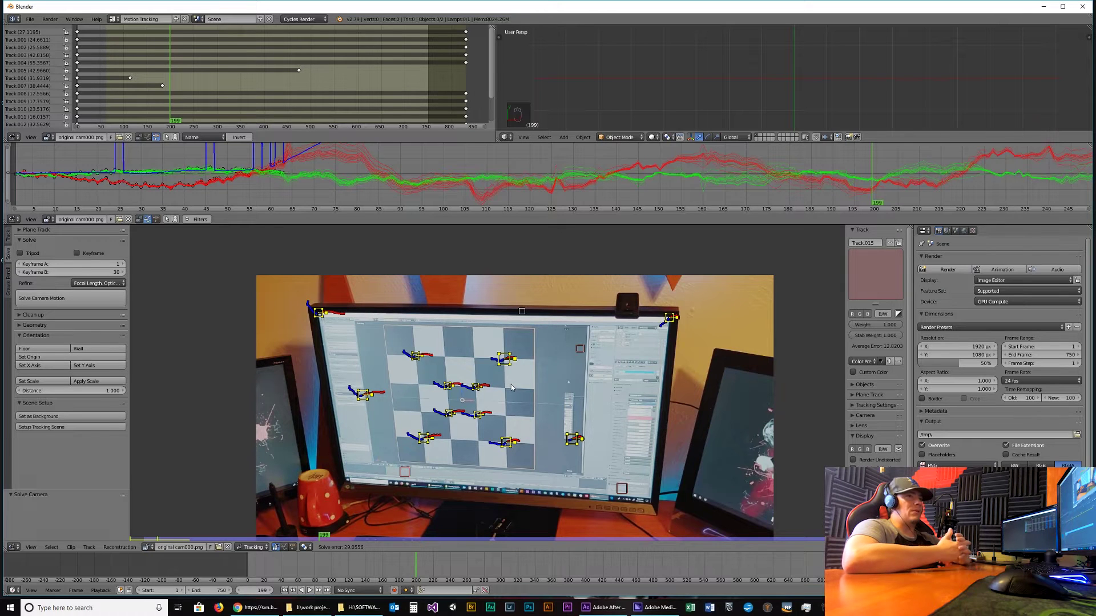
scroll(513, 417, down, 1)
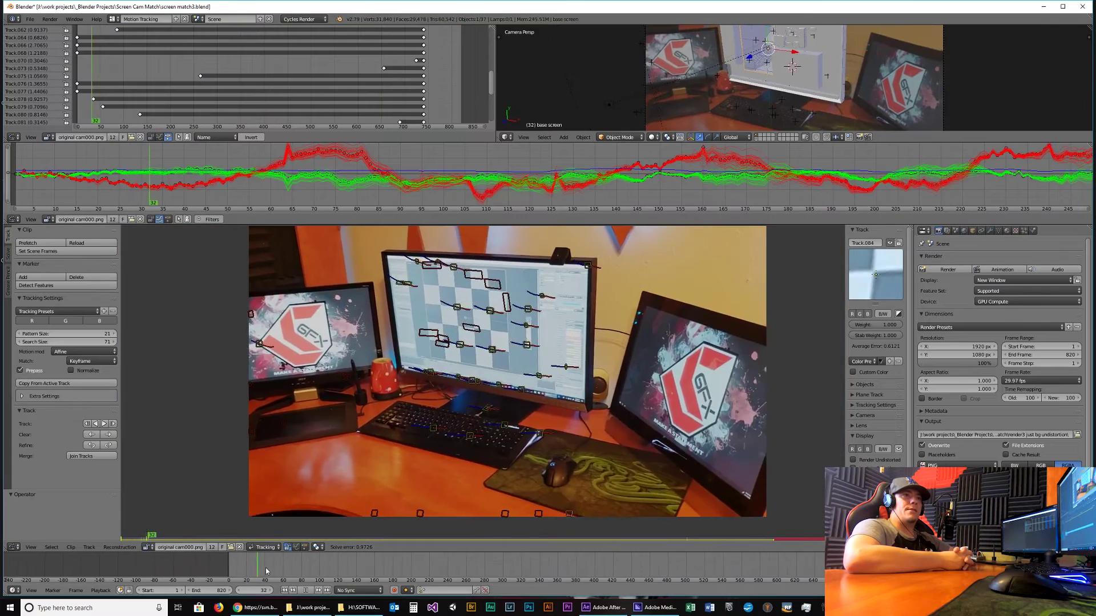
Switch to the screen match3.blend window and examine its markers along the clip, its full track list and its solve settings.
key(a)
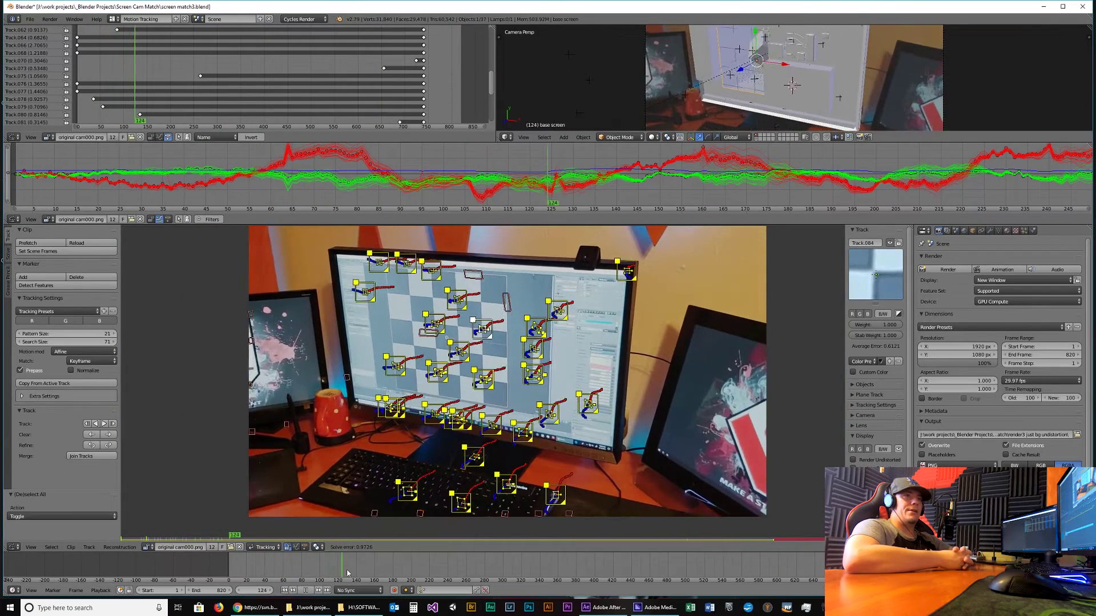
key(alt+a)
drag(472, 75, 498, 30)
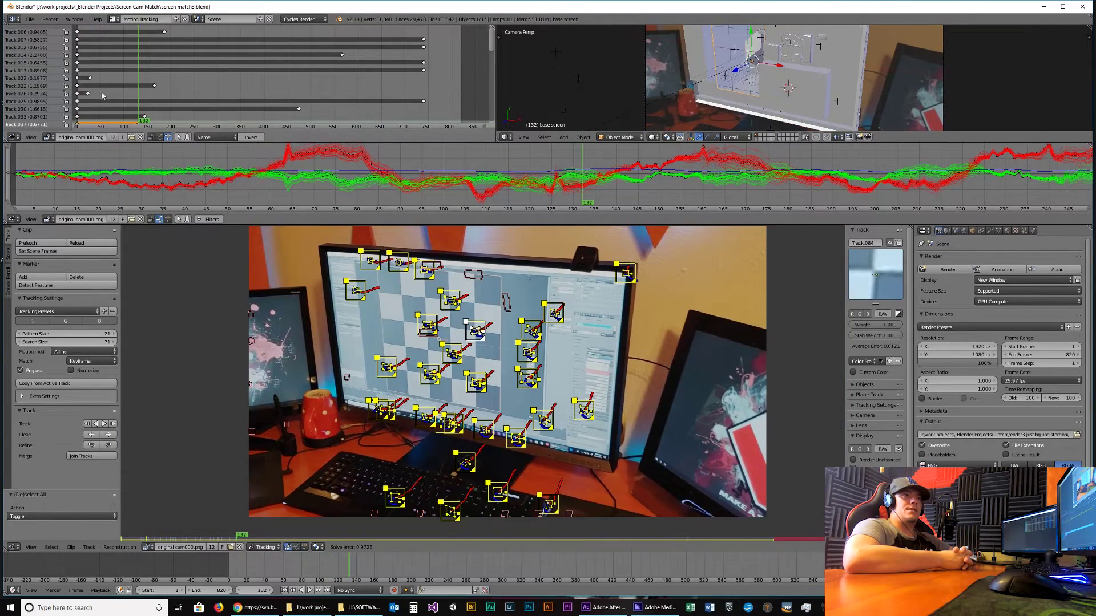
scroll(102, 95, down, 15)
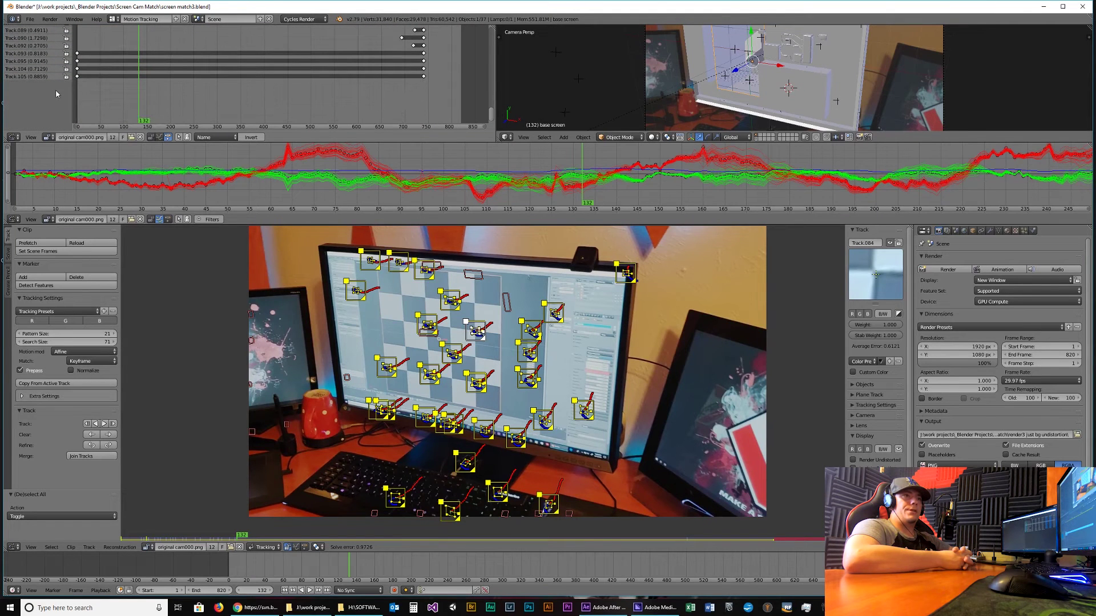
scroll(359, 97, up, 15)
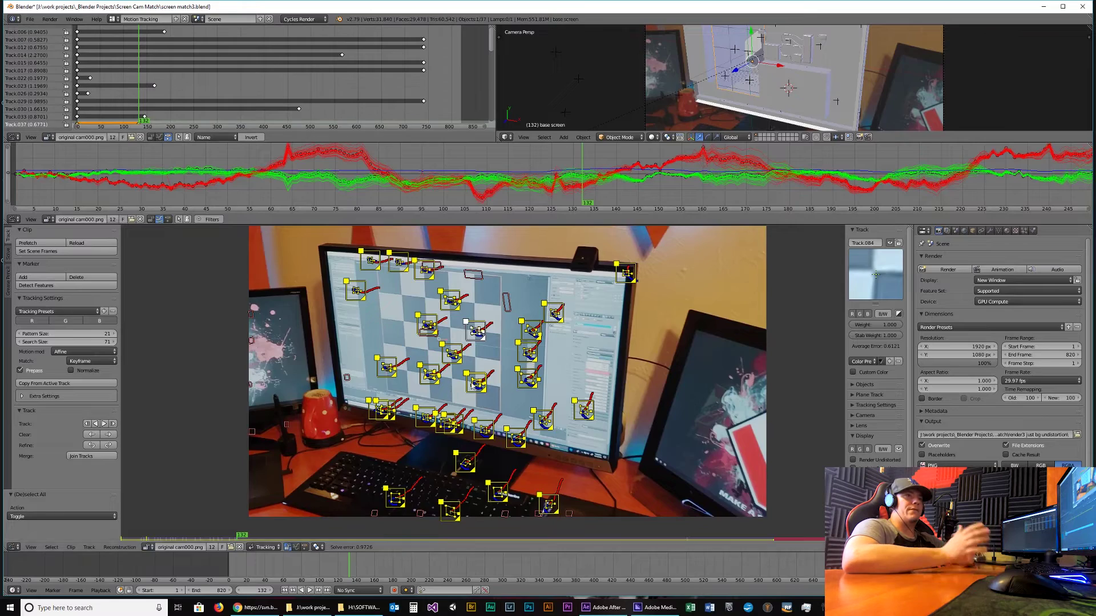
key(alt+Tab)
key(alt+Tab)
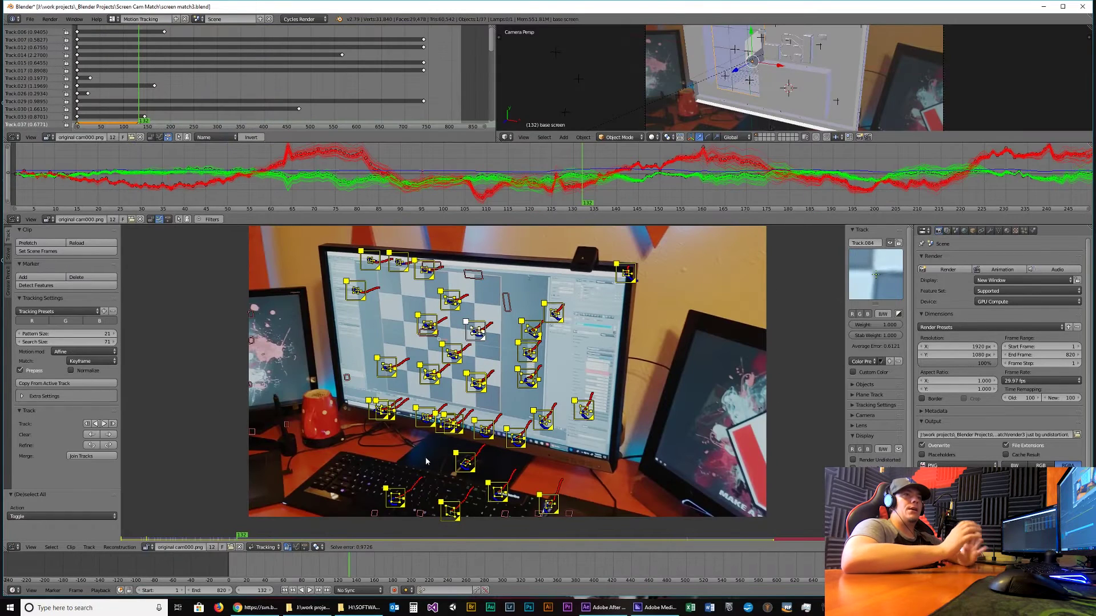
click(8, 254)
scroll(63, 468, down, 1)
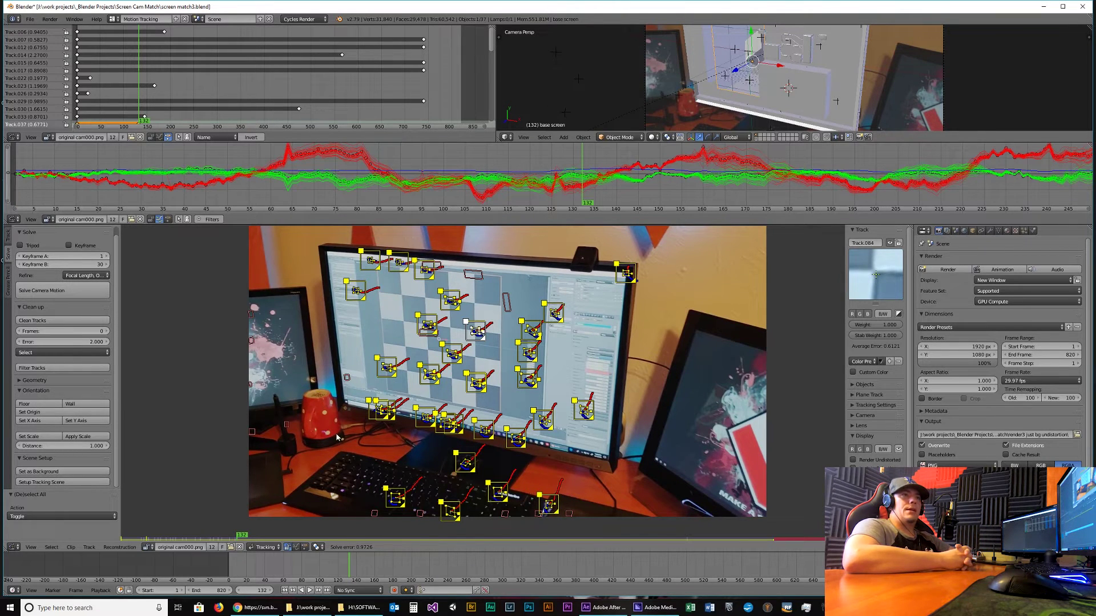
key(a)
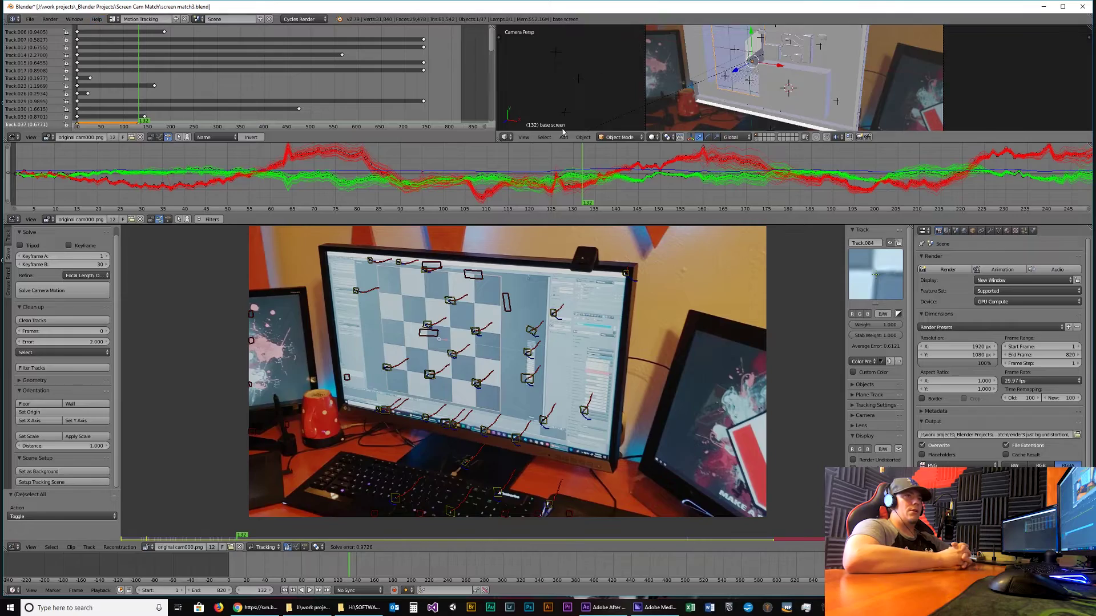
Switch to the Default screen layout and enlarge the 3D viewport showing the camera view.
click(114, 19)
click(132, 61)
key(KP_0)
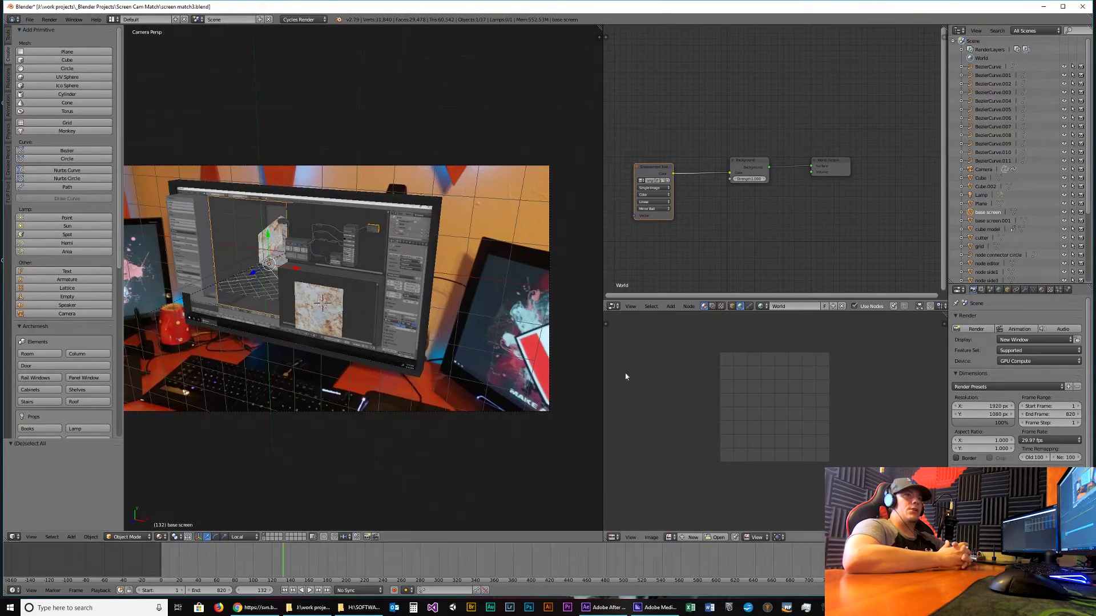
drag(603, 374, 850, 374)
scroll(628, 393, down, 1)
Play and scrub the scene to frame 285, toggle wireframe shading and hide the base screen.001 object.
click(162, 566)
key(alt+a)
mouse_move(163, 569)
mouse_down()
mouse_move(216, 573)
mouse_move(382, 547)
mouse_move(425, 563)
mouse_up()
key(z)
key(z)
click(1064, 221)
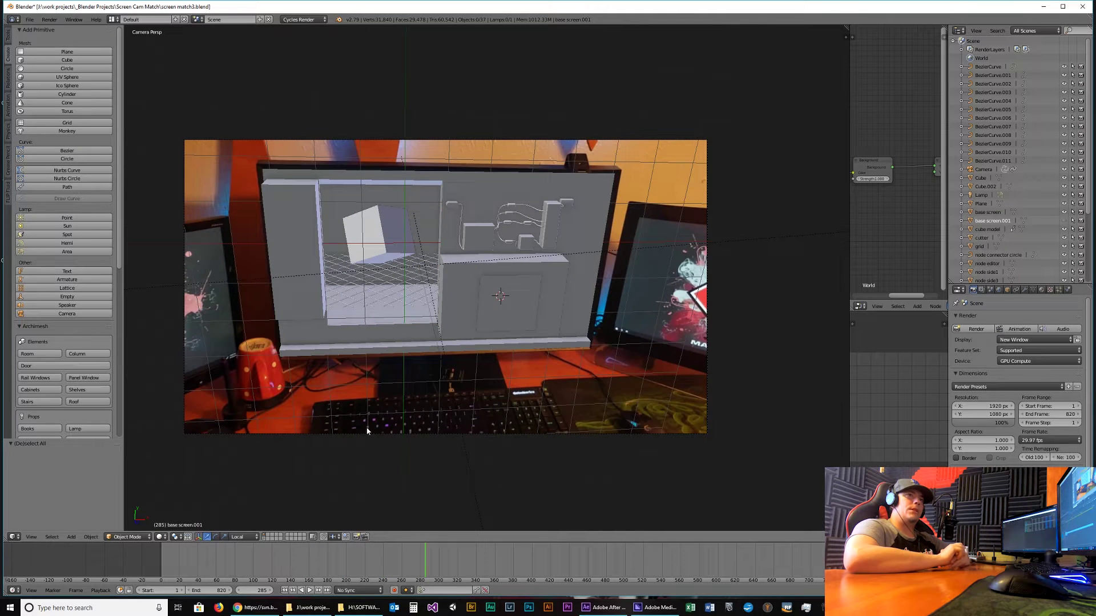
Preview the camera view in rendered shading and unhide the base screen.001 object.
click(160, 537)
click(171, 464)
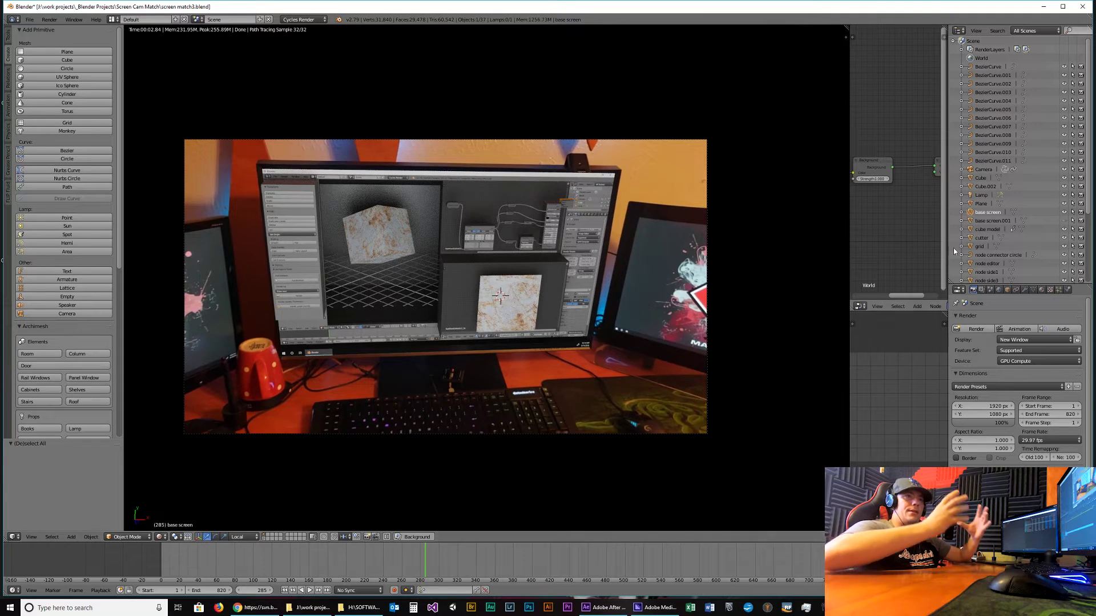
scroll(714, 162, up, 5)
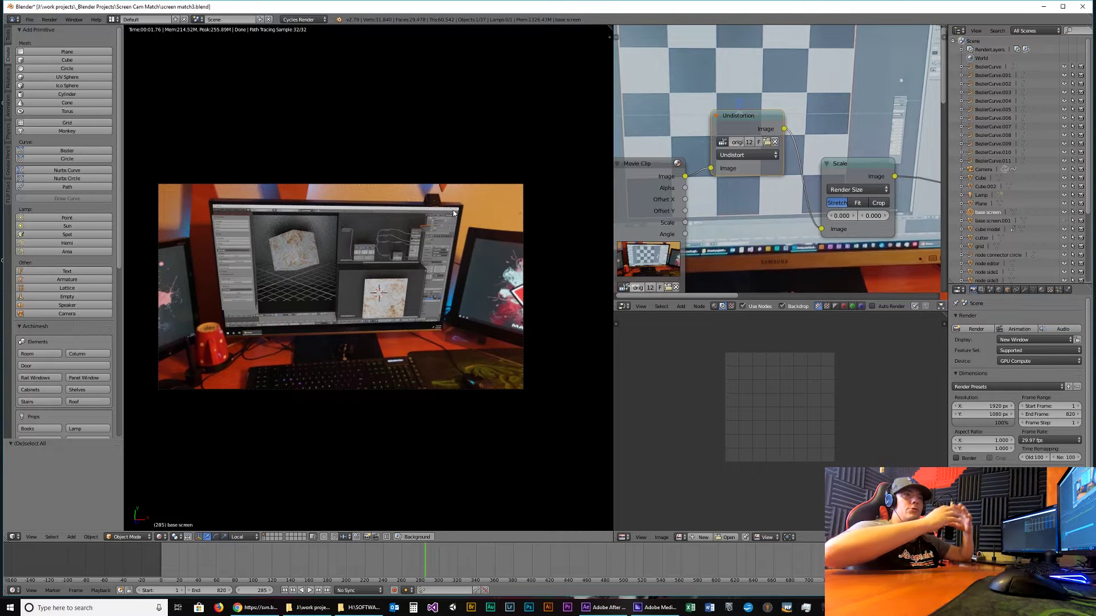
click(1064, 221)
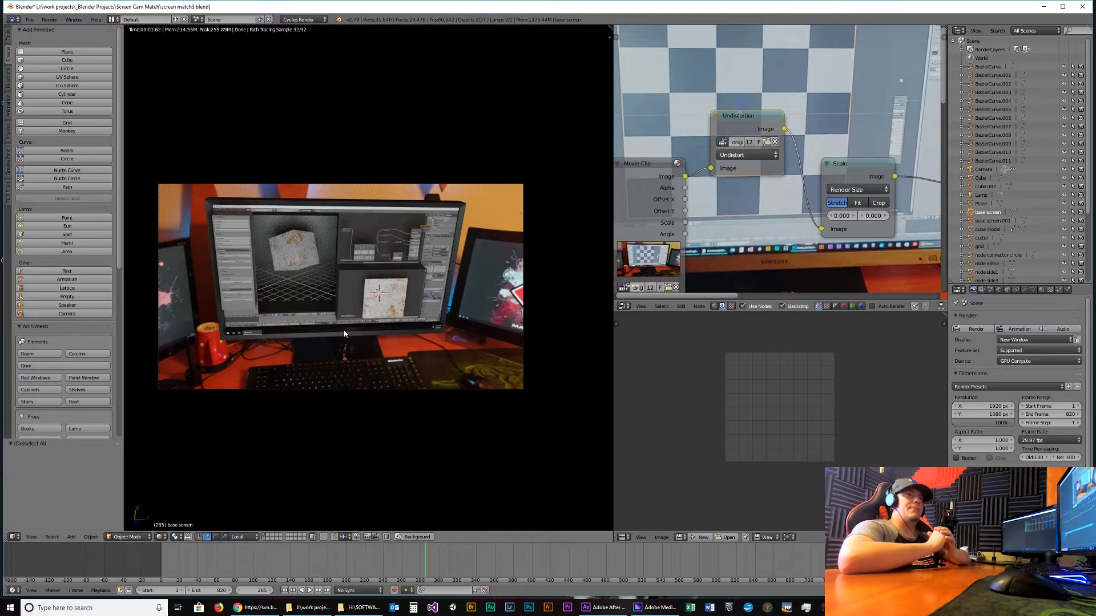
Switch to File Explorer and open the screen elements folder inside the Screen Cam Match project folder.
click(309, 607)
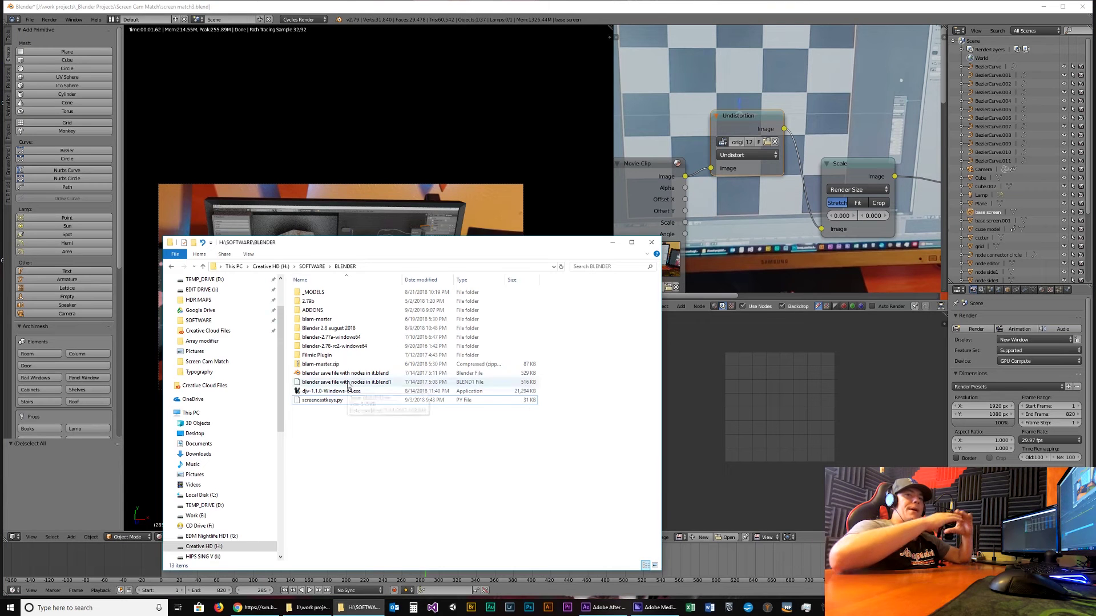
double_click(318, 410)
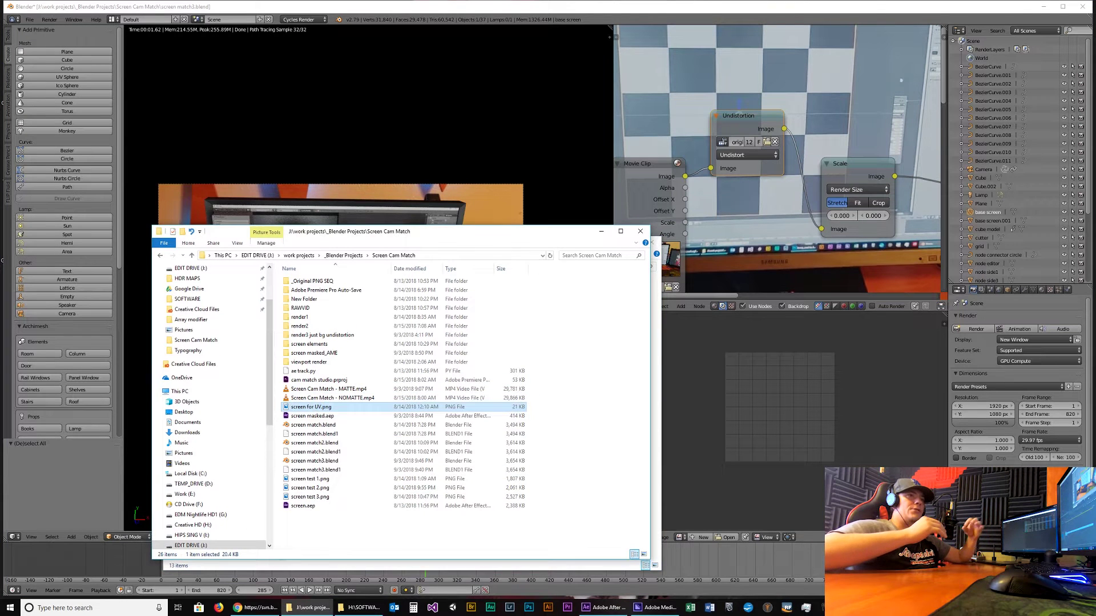
double_click(325, 480)
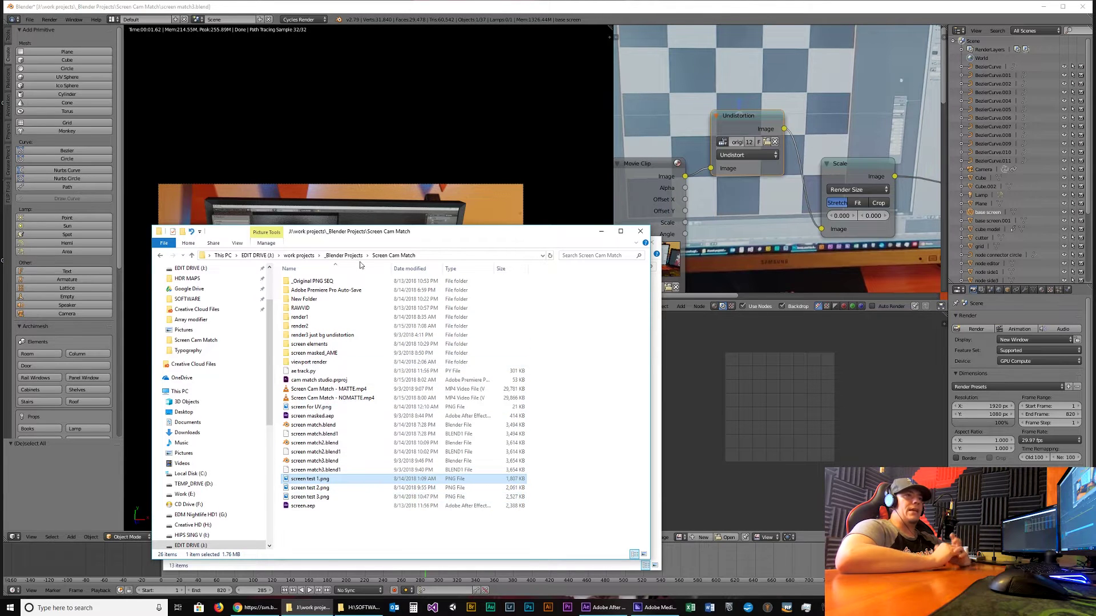
key(alt+Up)
double_click(308, 326)
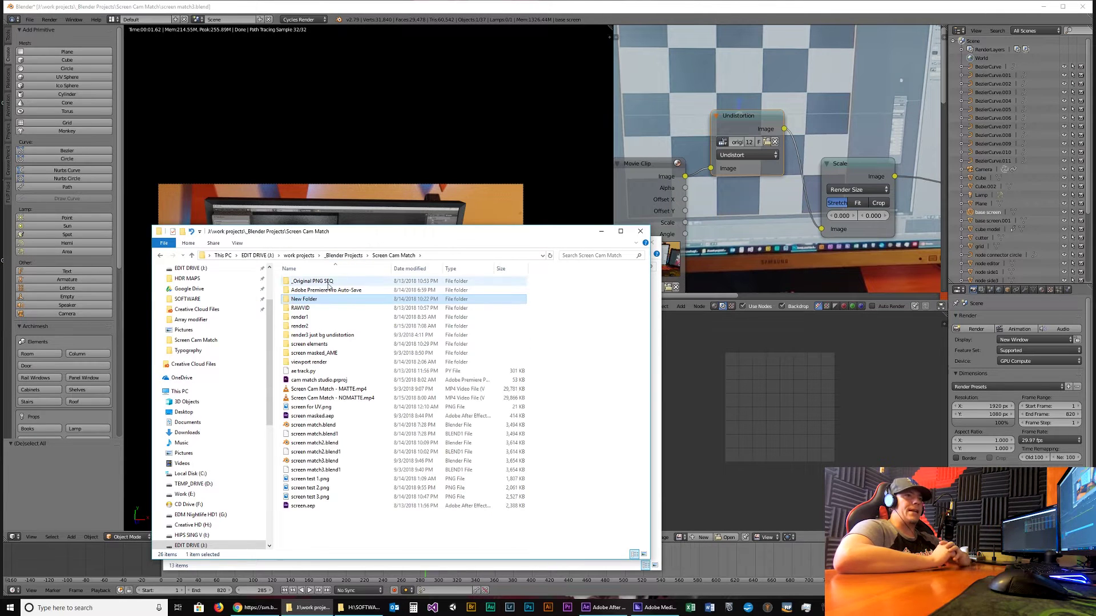
double_click(317, 344)
drag(465, 233, 466, 246)
double_click(354, 309)
drag(375, 192, 365, 110)
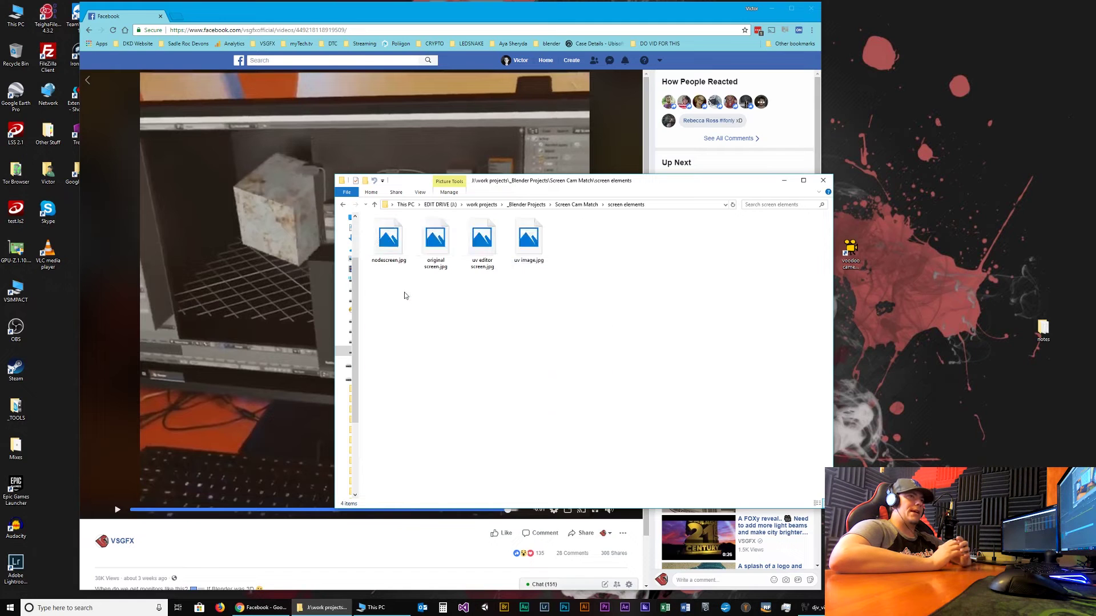
Look through the screen element images, viewing original screen.jpg, uv editor screen.jpg and nodescreen.jpg in turn.
drag(568, 306, 379, 215)
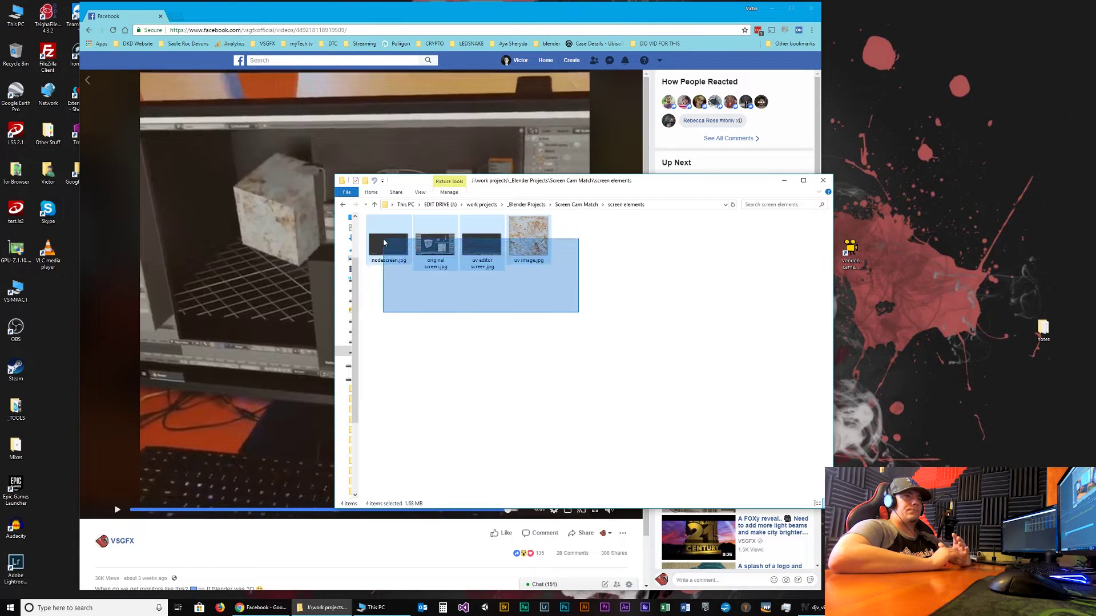
click(460, 325)
double_click(415, 258)
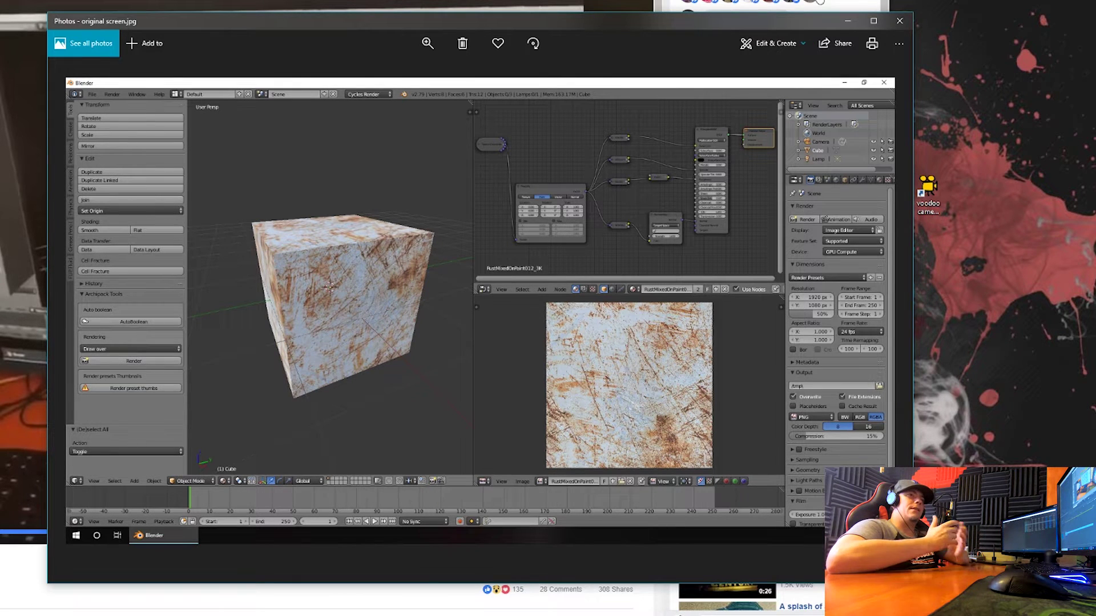
click(899, 22)
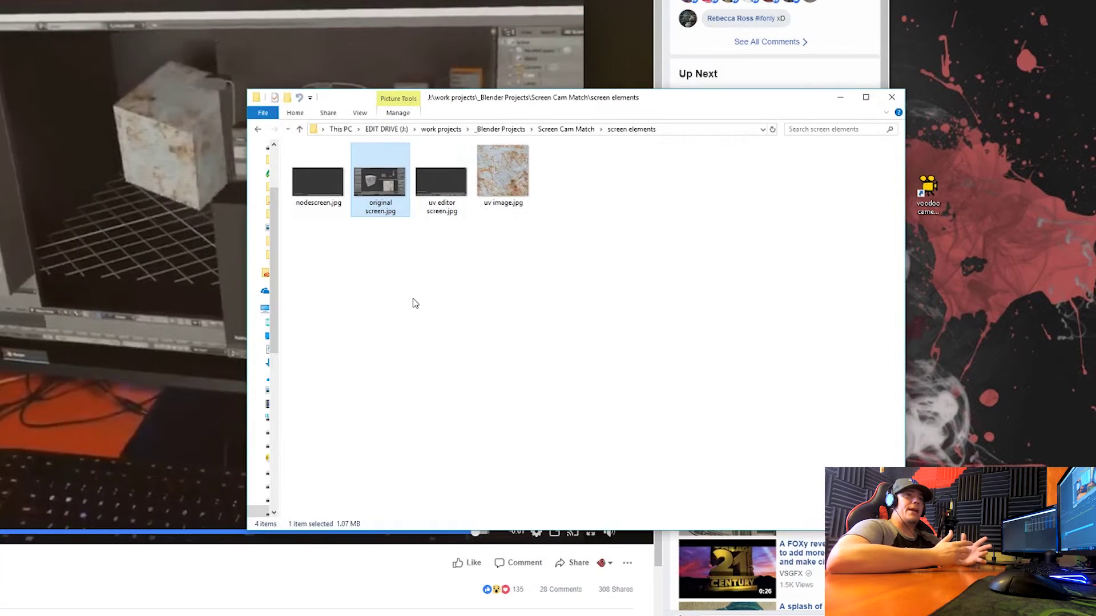
click(411, 301)
double_click(443, 186)
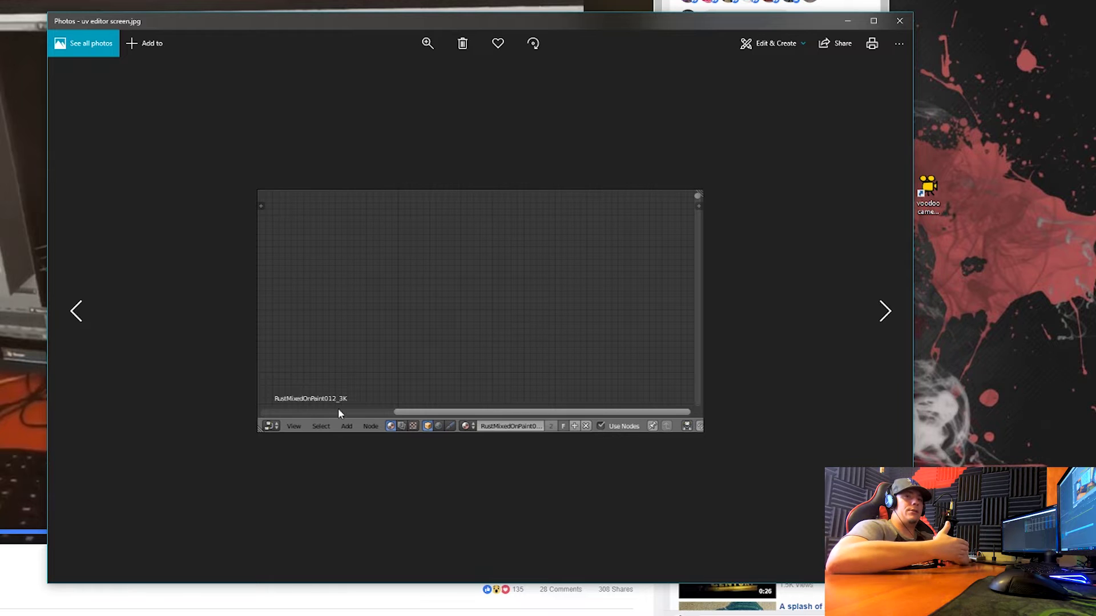
click(899, 21)
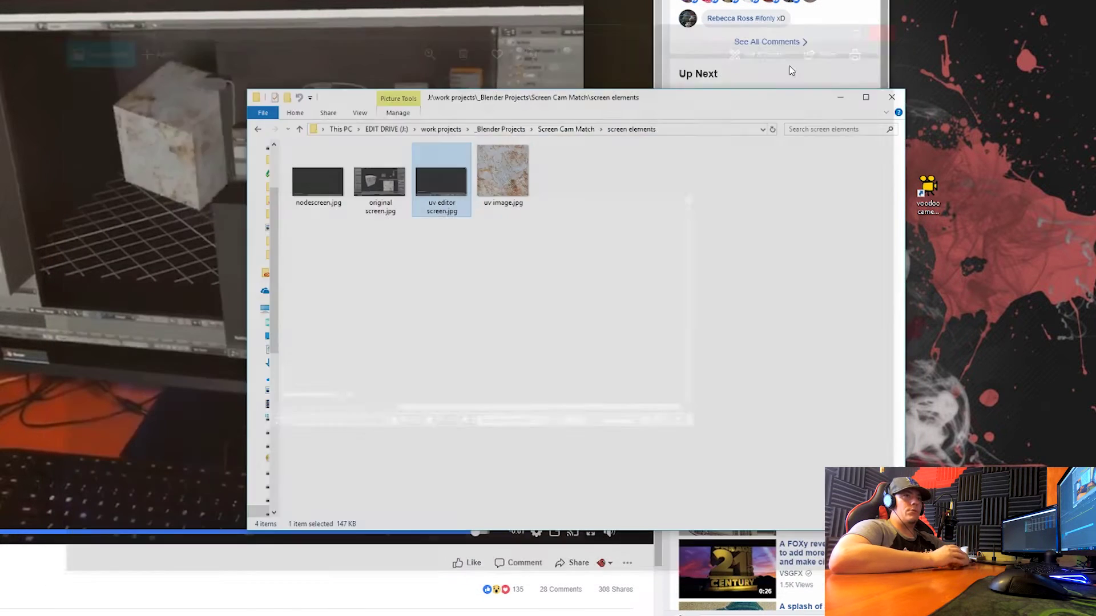
double_click(333, 198)
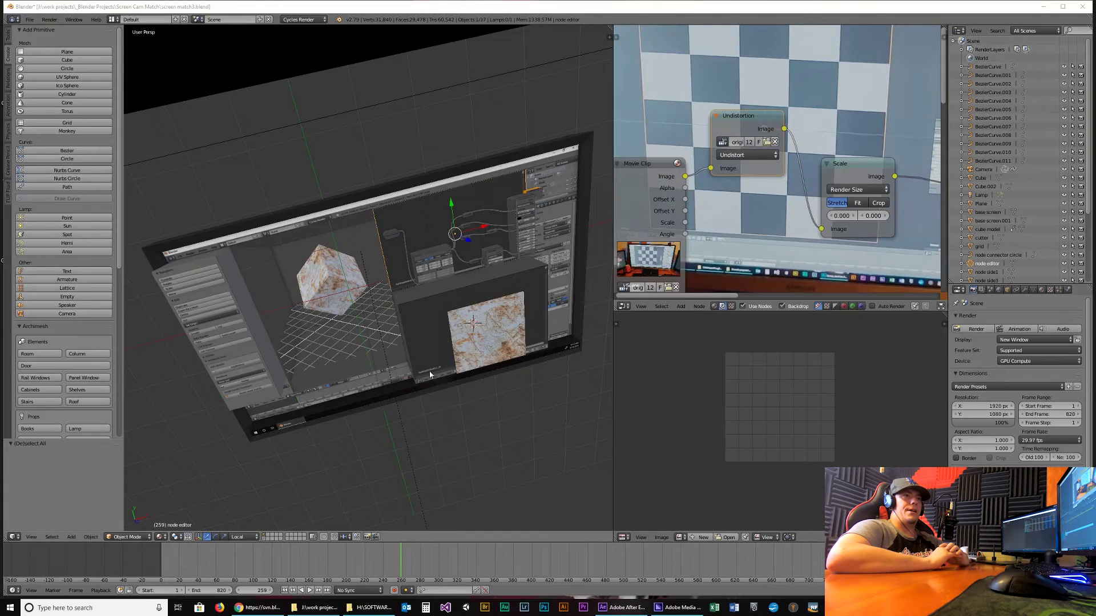
Switch to Blender, move all the screen element objects to another layer and return to the camera view.
middle_drag(471, 344, 507, 422)
key(z)
key(a)
key(m)
click(582, 440)
key(KP_0)
scroll(470, 359, down, 9)
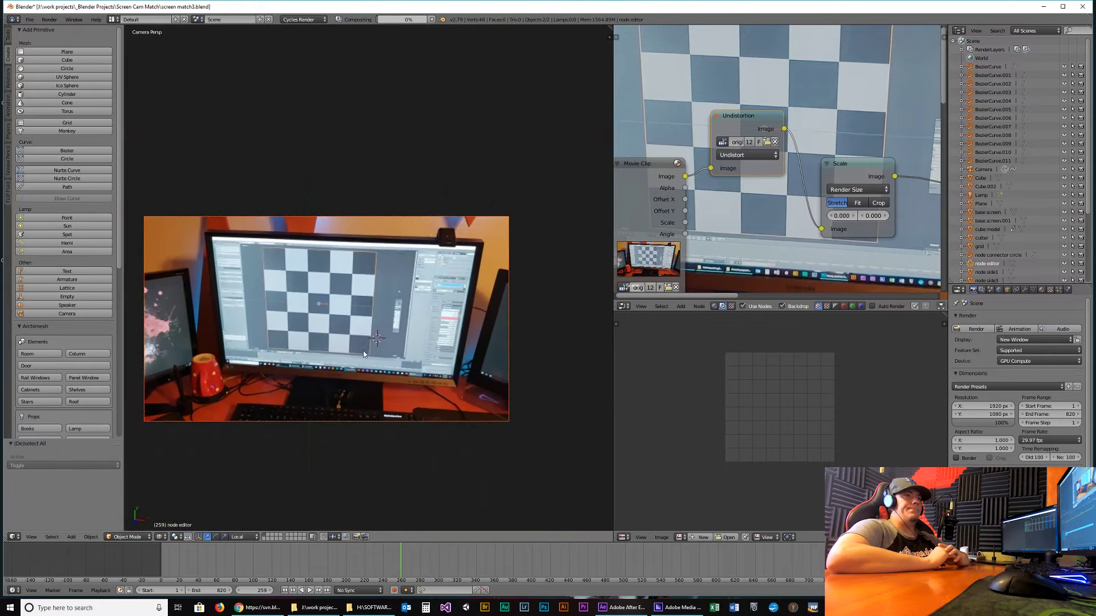
Add a plane and position it over the monitor in the camera view.
scroll(340, 331, up, 1)
shift+middle_drag(339, 331, 395, 303)
key(a)
key(shift+a)
click(422, 290)
key(z)
drag(465, 324, 268, 242)
Move the plane's edges individually so that it covers the monitor's screen area.
key(Tab)
key(ctrl+Tab)
click(364, 263)
right_click(365, 249)
right_click(326, 279)
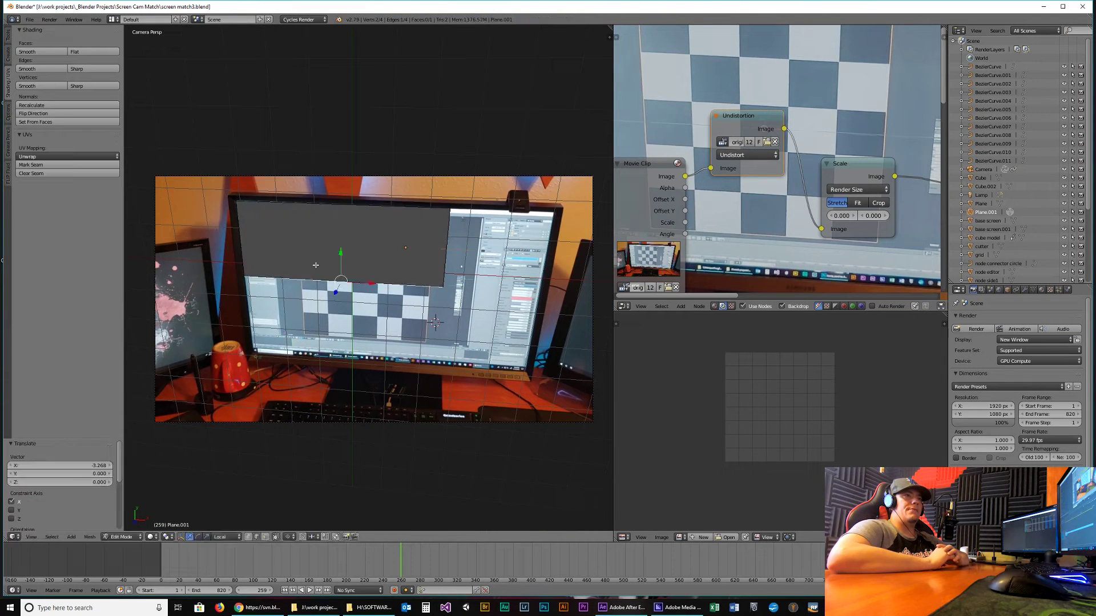
drag(342, 254, 341, 331)
right_click(442, 292)
drag(473, 295, 568, 303)
key(a)
key(Tab)
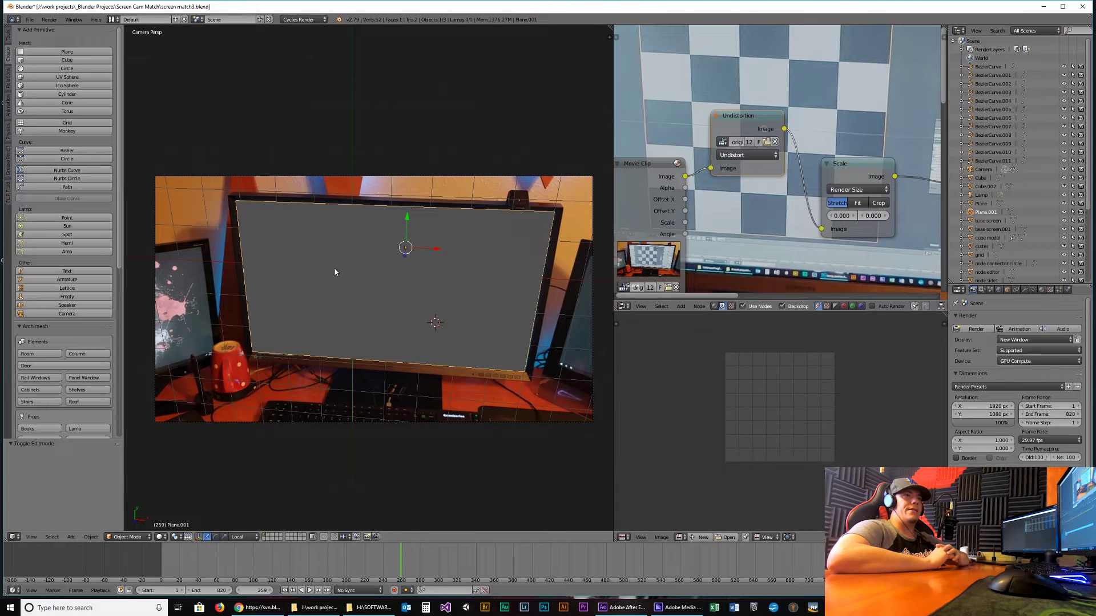
Go to frame 2 and set the plane's origin to its geometry.
key(Tab)
key(a)
key(shift+Left)
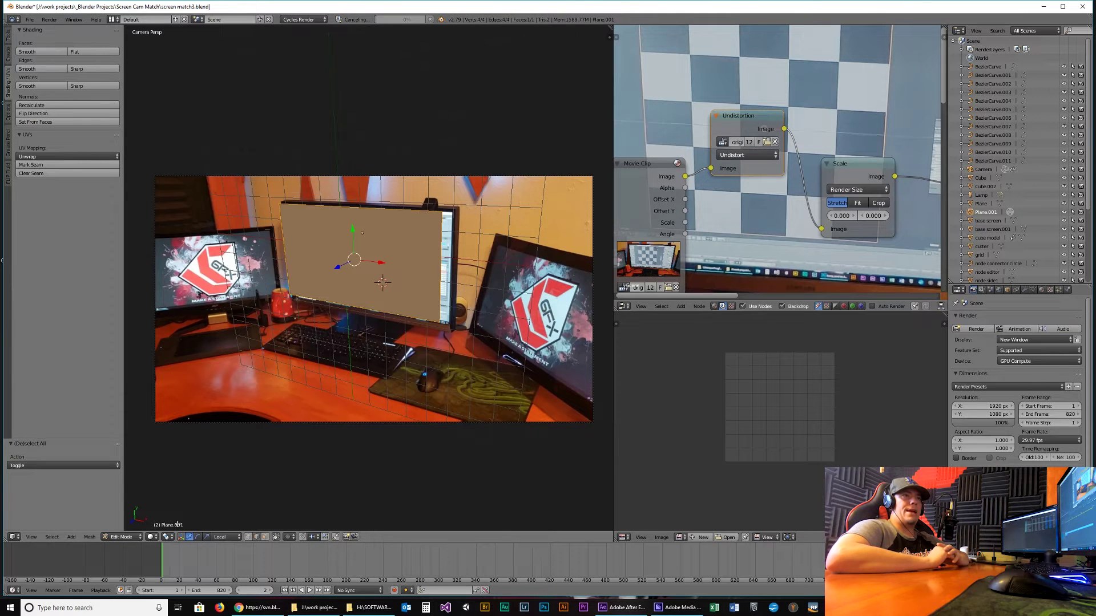
key(Tab)
key(ctrl+shift+alt+c)
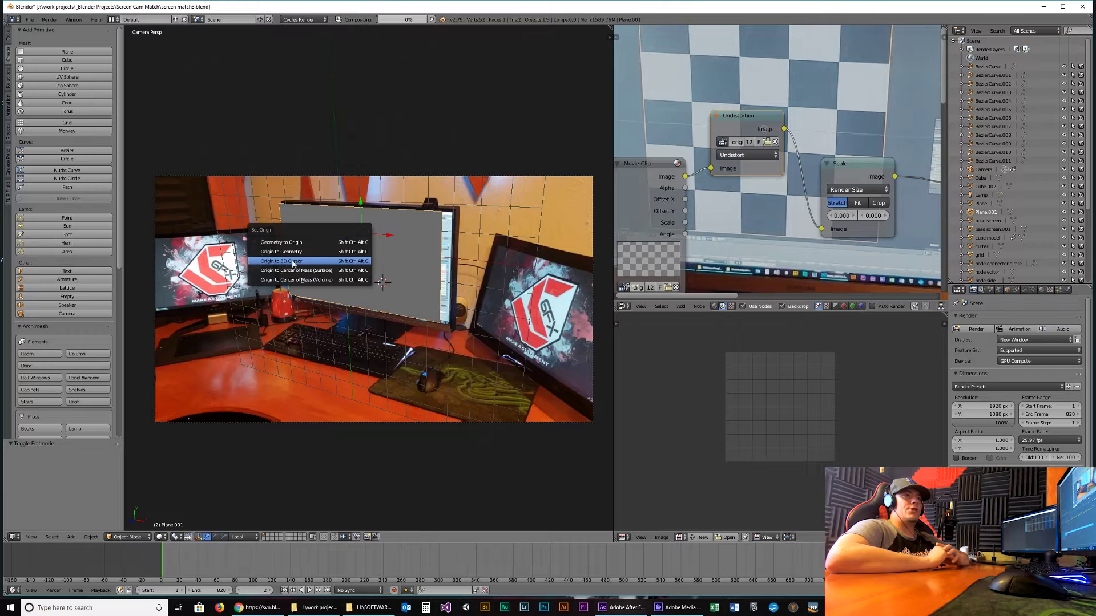
click(293, 264)
Move the plane in depth and refit its edges to the monitor's screen.
drag(337, 270, 312, 252)
key(Tab)
right_click(286, 252)
right_click(441, 258)
drag(470, 274, 481, 274)
right_click(371, 311)
drag(370, 284, 370, 285)
drag(219, 567, 350, 568)
key(Tab)
Reposition the whole plane over the monitor at several frames, including frames 205 and 284.
drag(373, 291, 364, 292)
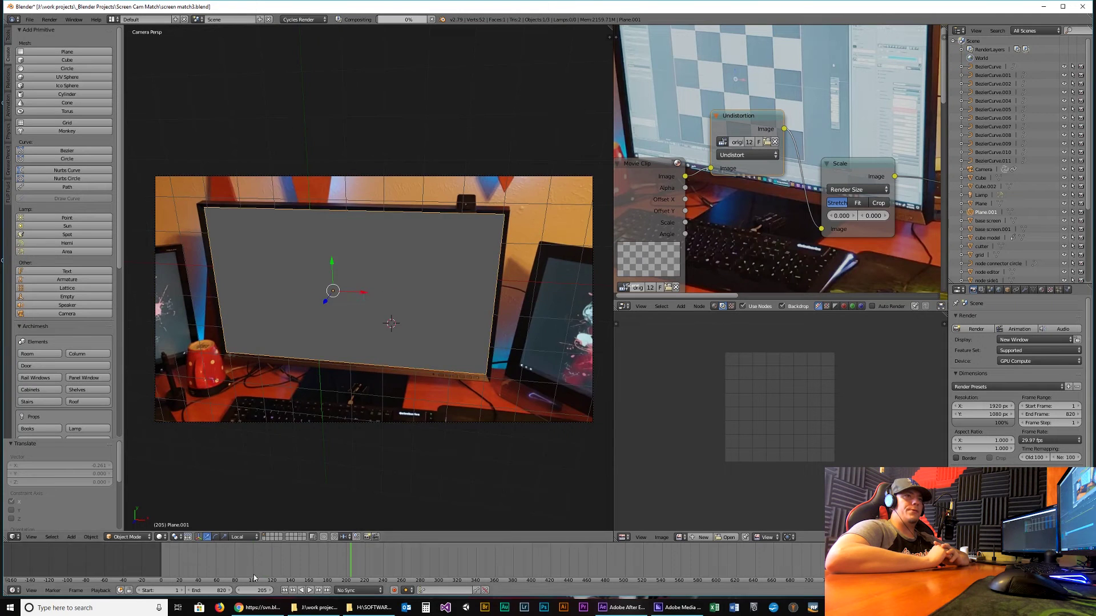
click(215, 566)
drag(302, 264, 308, 258)
drag(327, 219, 327, 223)
drag(187, 565, 424, 569)
drag(397, 281, 363, 294)
drag(360, 253, 359, 251)
Extend all four edges of the plane to the monitor's bezel at frame 284.
key(Tab)
right_click(373, 205)
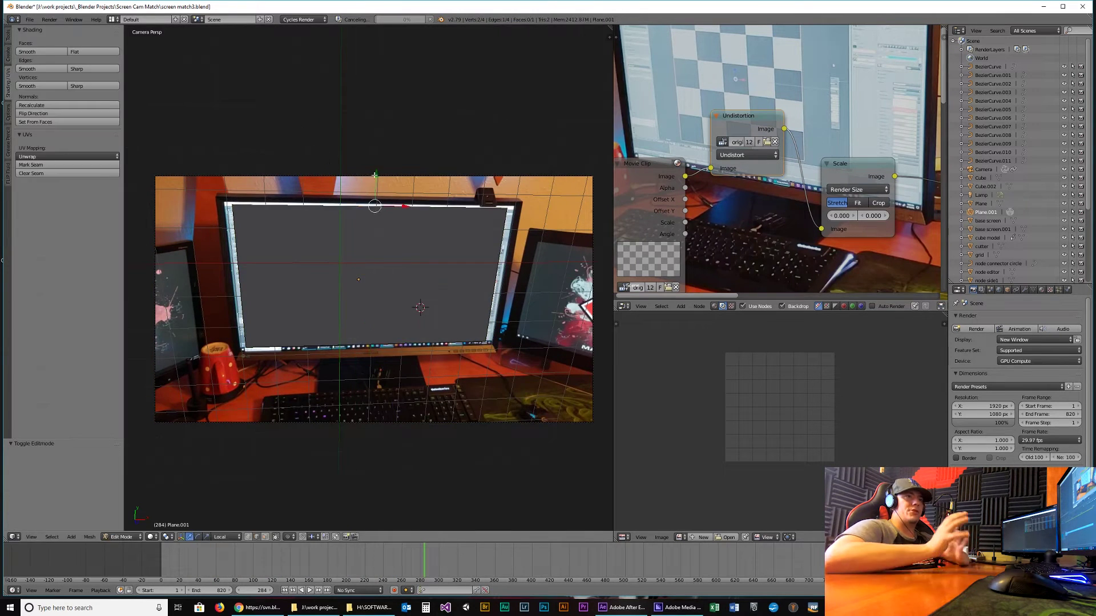
drag(376, 174, 376, 172)
right_click(374, 344)
drag(368, 315, 369, 320)
right_click(239, 281)
drag(270, 282, 264, 283)
right_click(499, 277)
drag(528, 276, 535, 276)
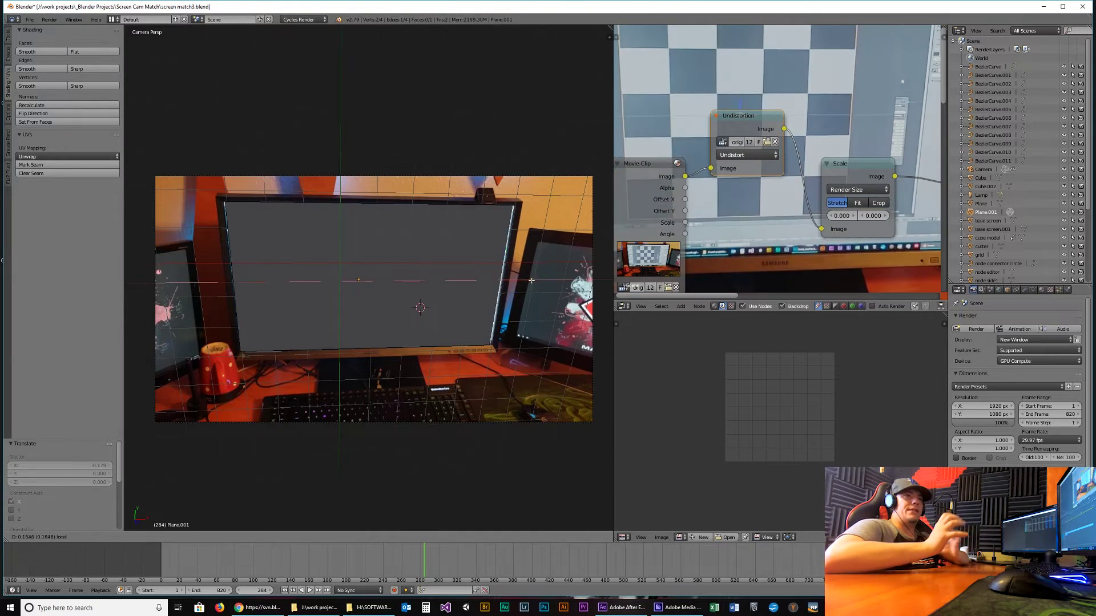
Check the plane's fit against the monitor at frames 718 and 322.
drag(408, 570, 827, 562)
click(825, 561)
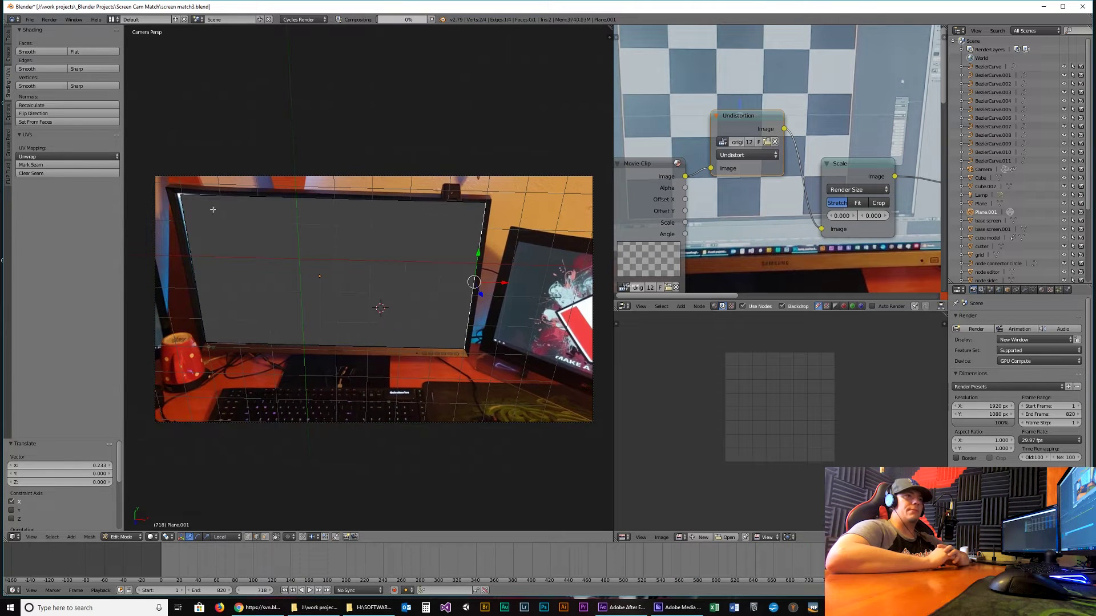
drag(627, 565, 459, 565)
key(a)
key(n)
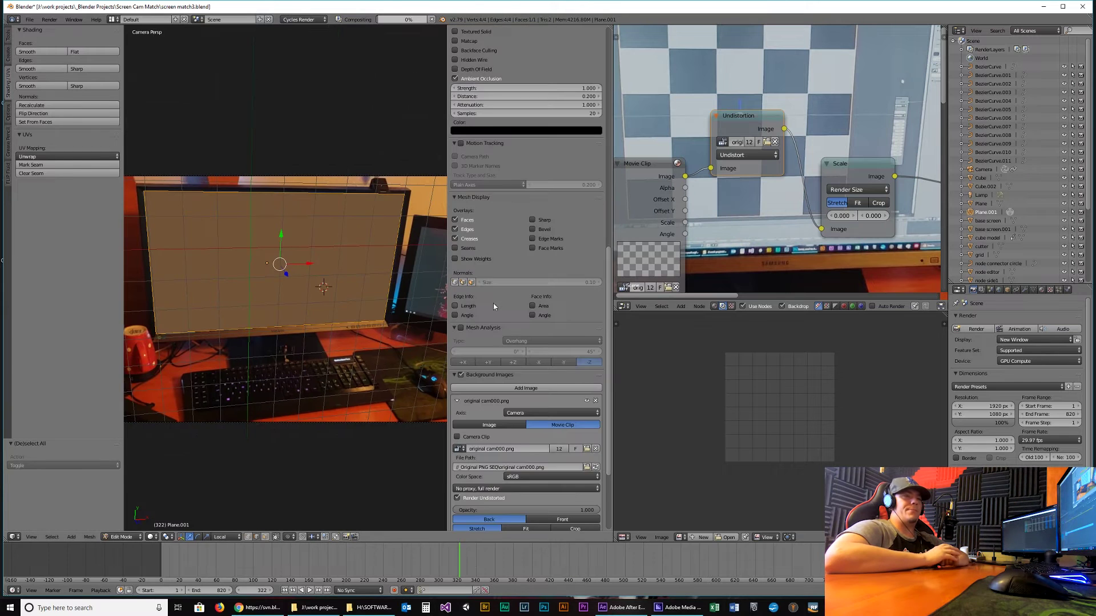
key(n)
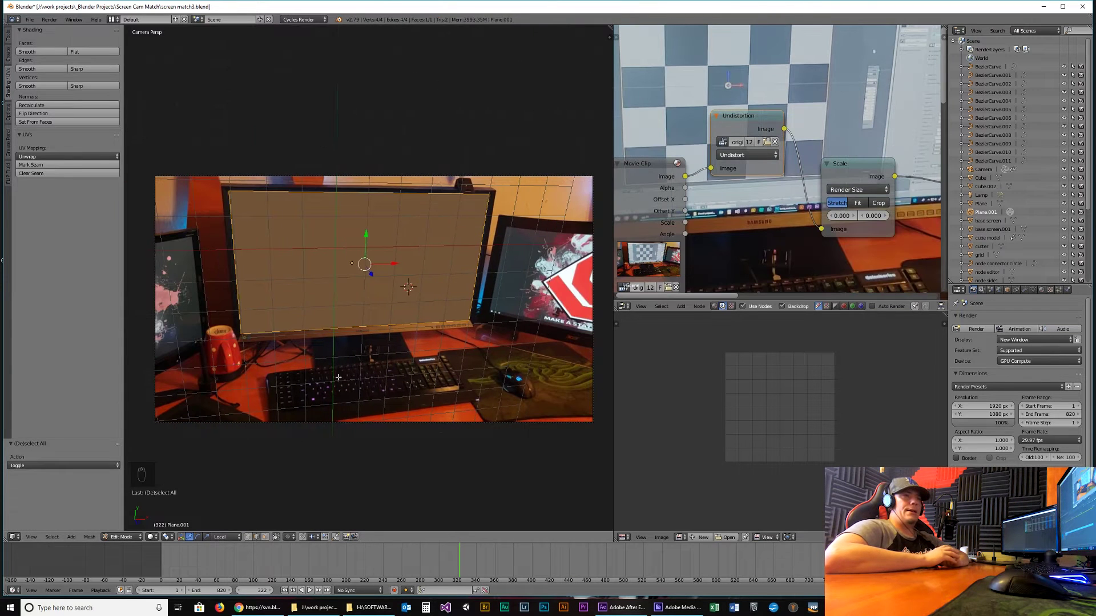
Select the plane's whole mesh and unwrap its UVs.
key(Tab)
key(Tab)
key(a)
key(a)
key(a)
key(a)
key(u)
click(375, 363)
scroll(782, 421, up, 3)
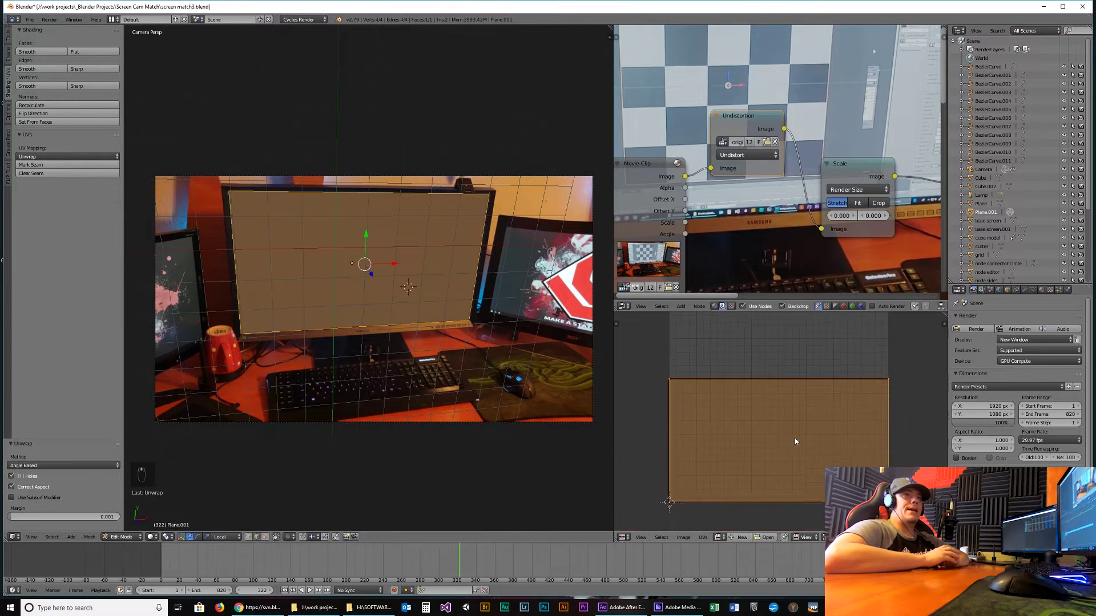
Create a new material named screen base on the plane and show its shader nodes in the node editor.
click(1040, 290)
click(1013, 357)
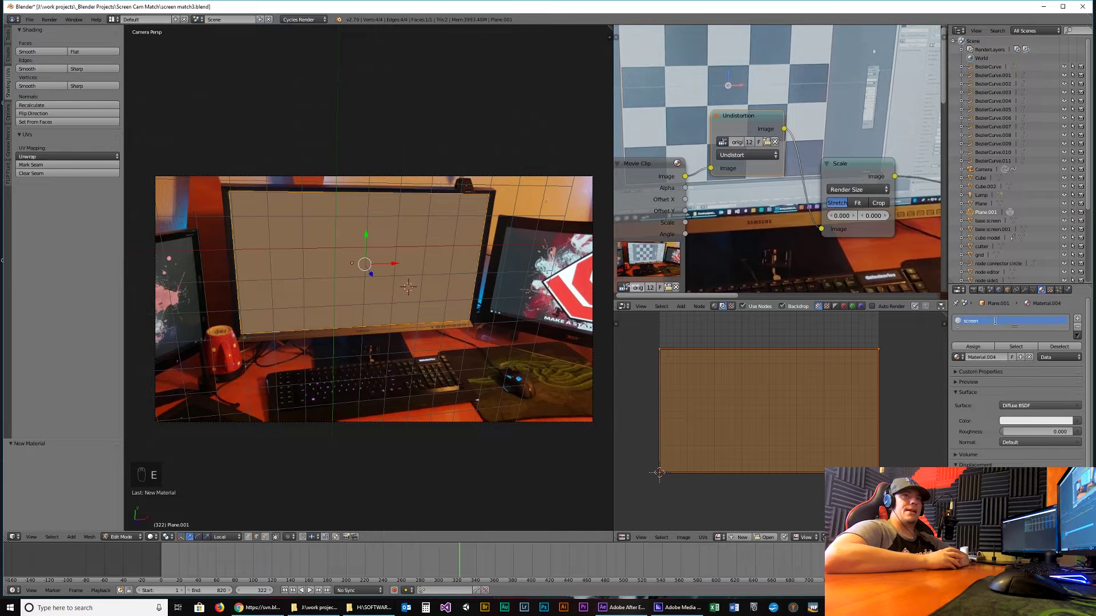
click(714, 306)
scroll(768, 249, down, 5)
middle_drag(782, 241, 765, 214)
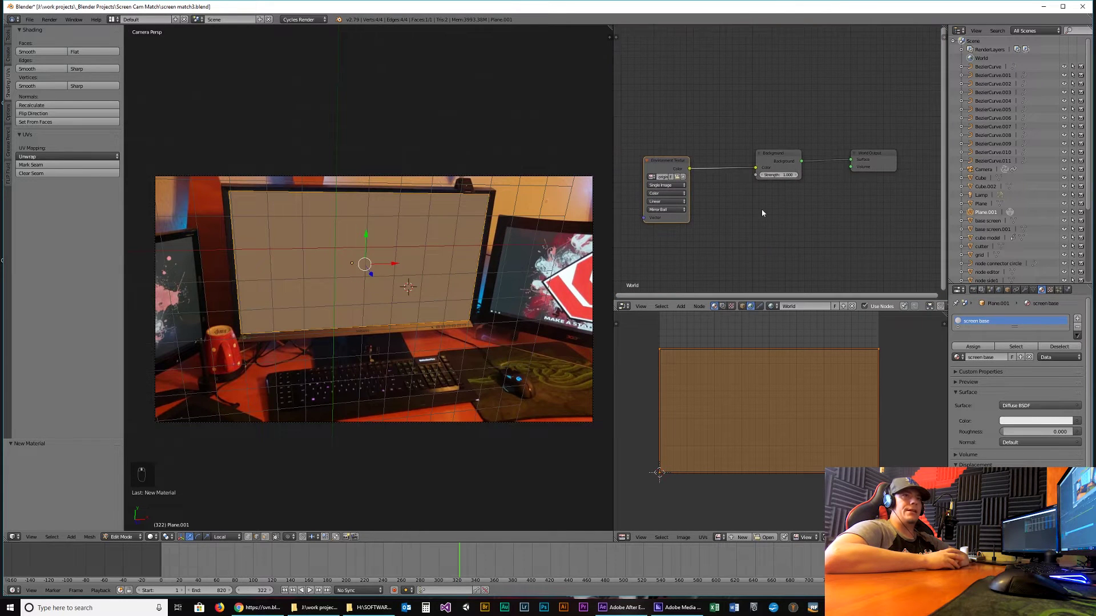
click(742, 307)
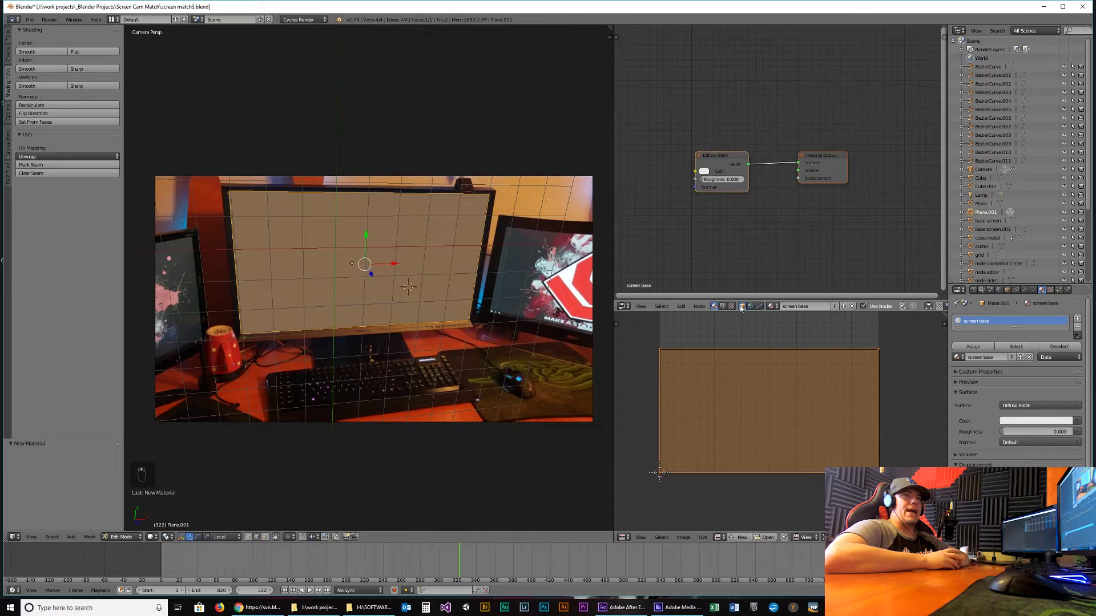
Add an Image Texture node to the screen base material and load original screen.jpg into it.
key(shift+a)
mouse_move(642, 223)
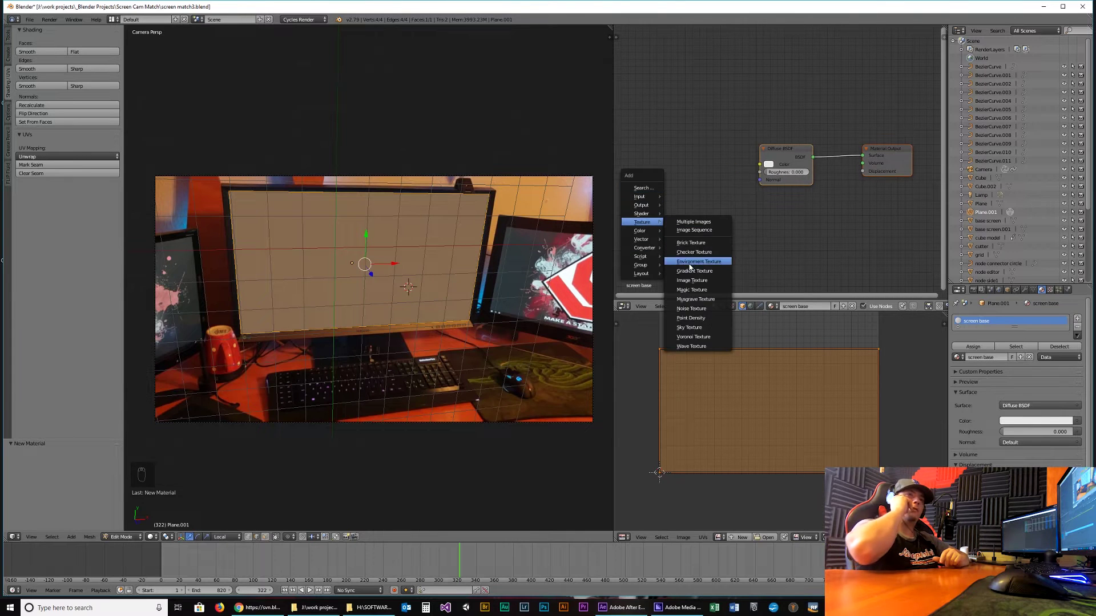
click(690, 290)
click(652, 143)
click(687, 167)
click(151, 131)
double_click(142, 81)
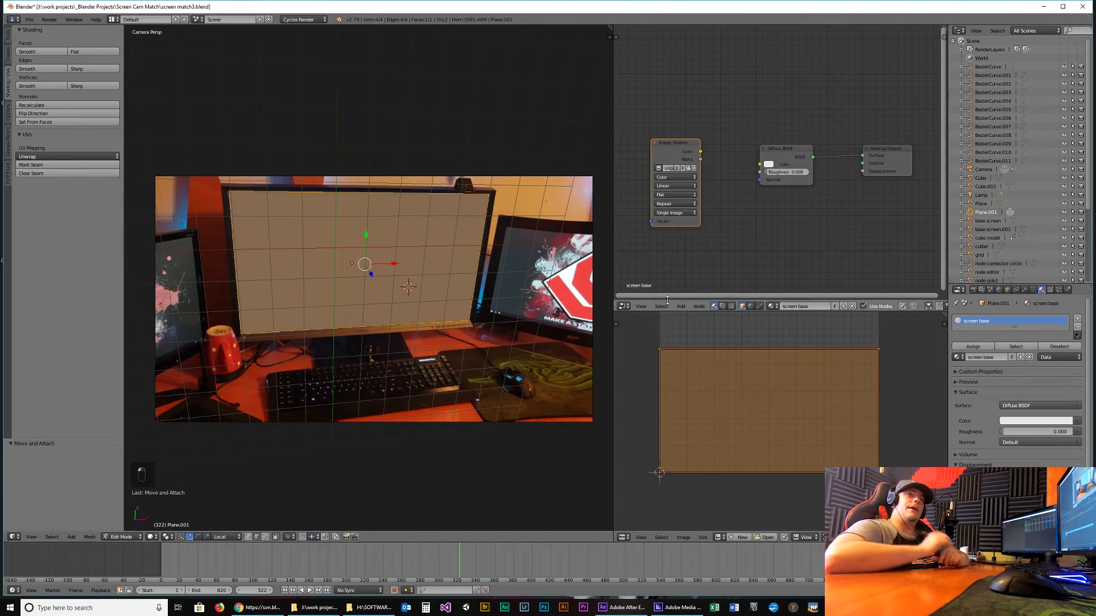
Link the image texture's color to the Diffuse BSDF color and display the texture in the viewport.
drag(700, 152, 759, 165)
click(153, 537)
click(167, 489)
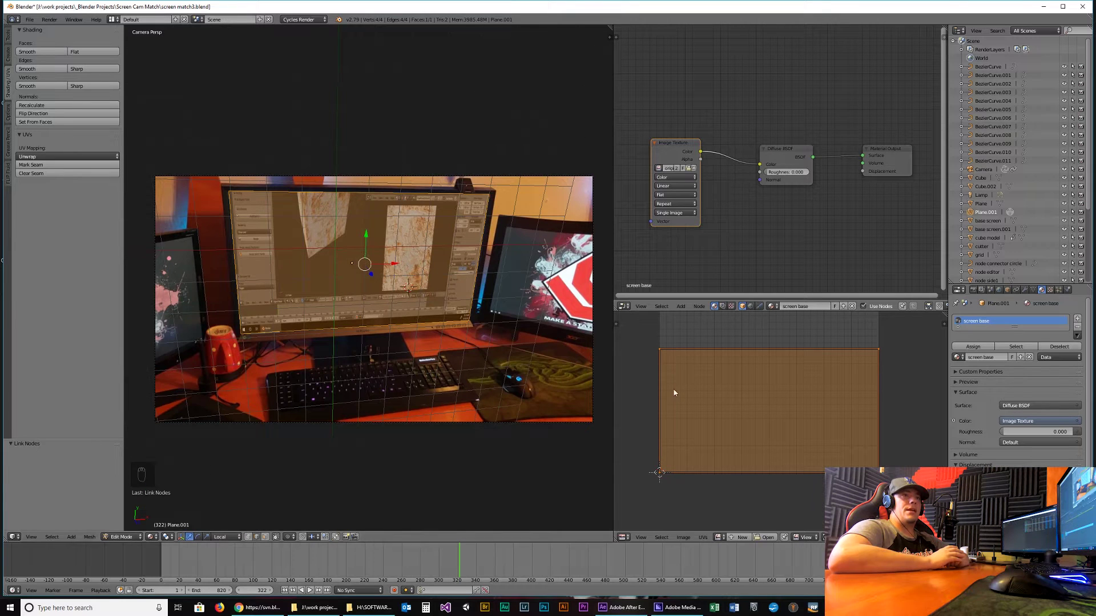
key(u)
click(478, 388)
key(Return)
key(ctrl+z)
Move the UV layout's upper edge vertically to the top of the image bounds so the full screenshot fits the plane.
middle_drag(748, 359, 744, 374)
scroll(744, 374, down, 2)
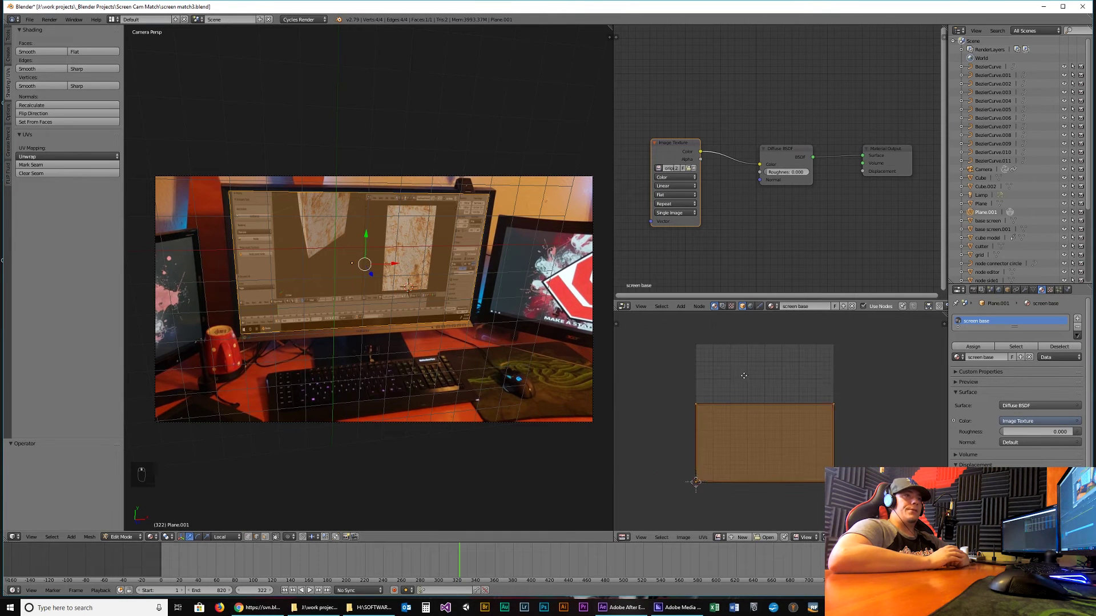
right_click(695, 403)
key(g)
key(y)
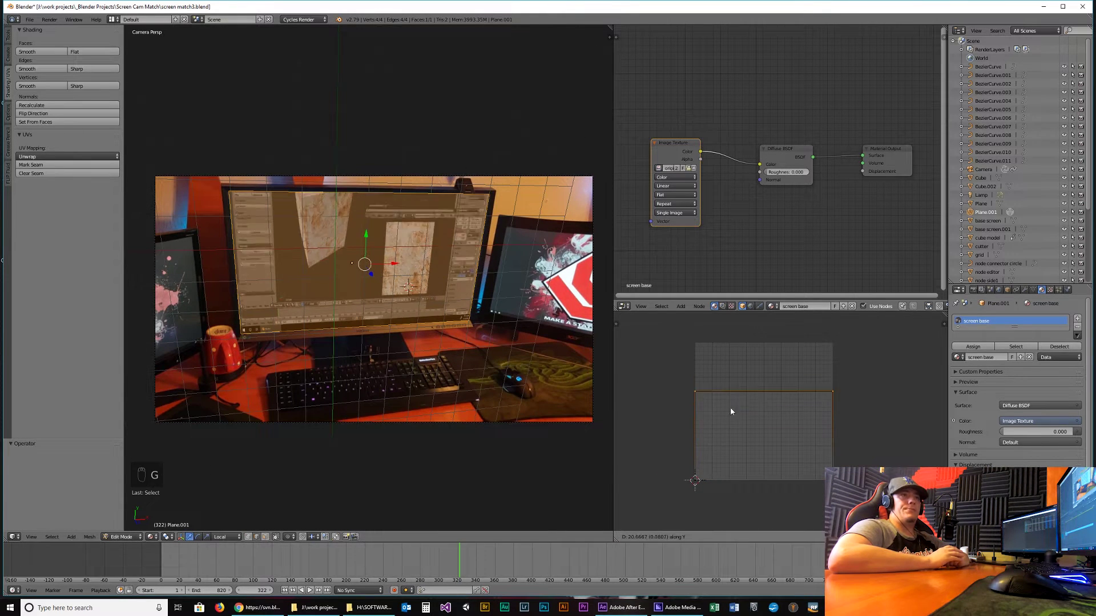
click(739, 375)
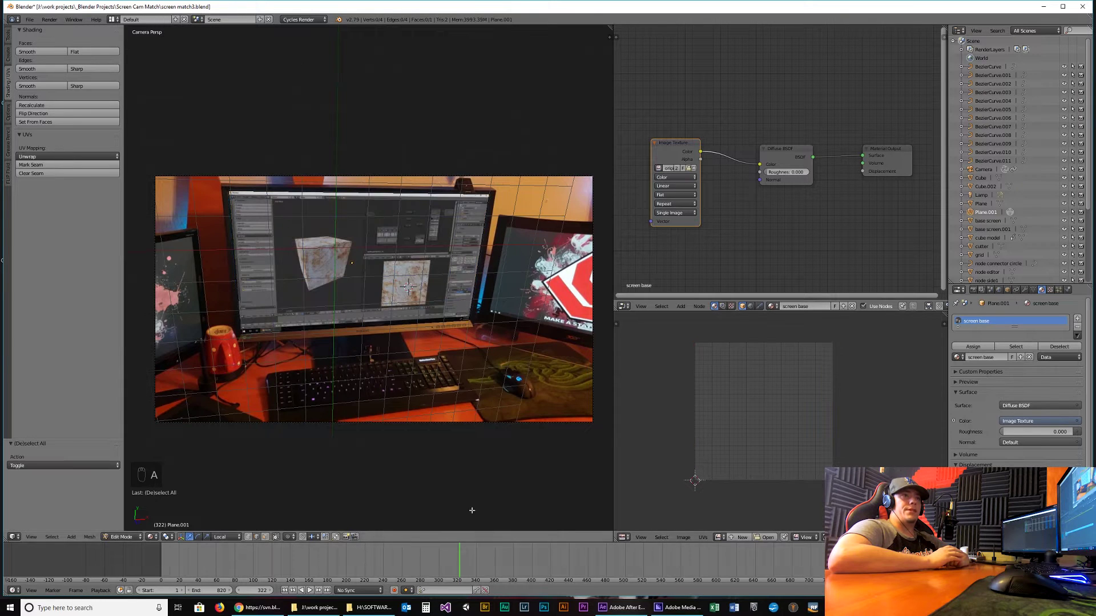
Apply the screen plane's rotation and scale, and unwrap its face again.
key(Tab)
key(a)
key(a)
key(a)
key(a)
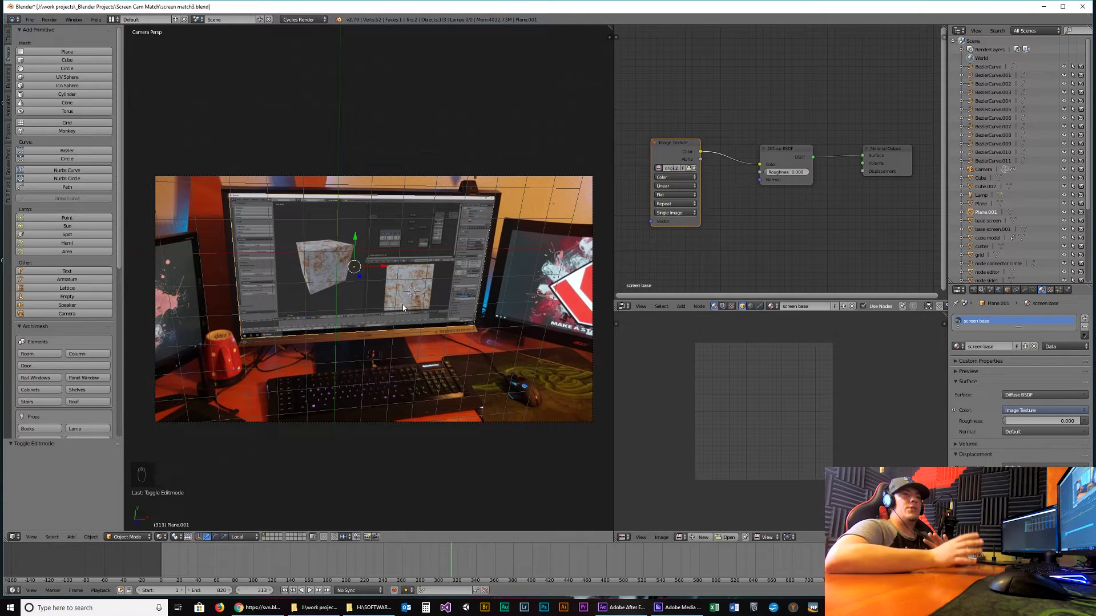
key(ctrl+a)
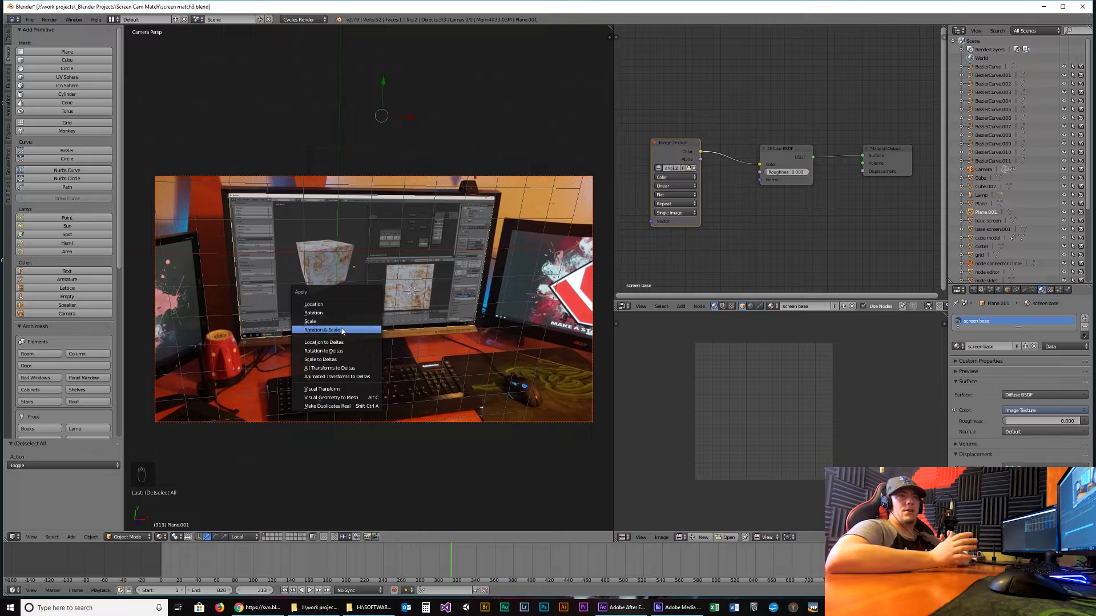
key(Tab)
key(Tab)
key(Tab)
key(u)
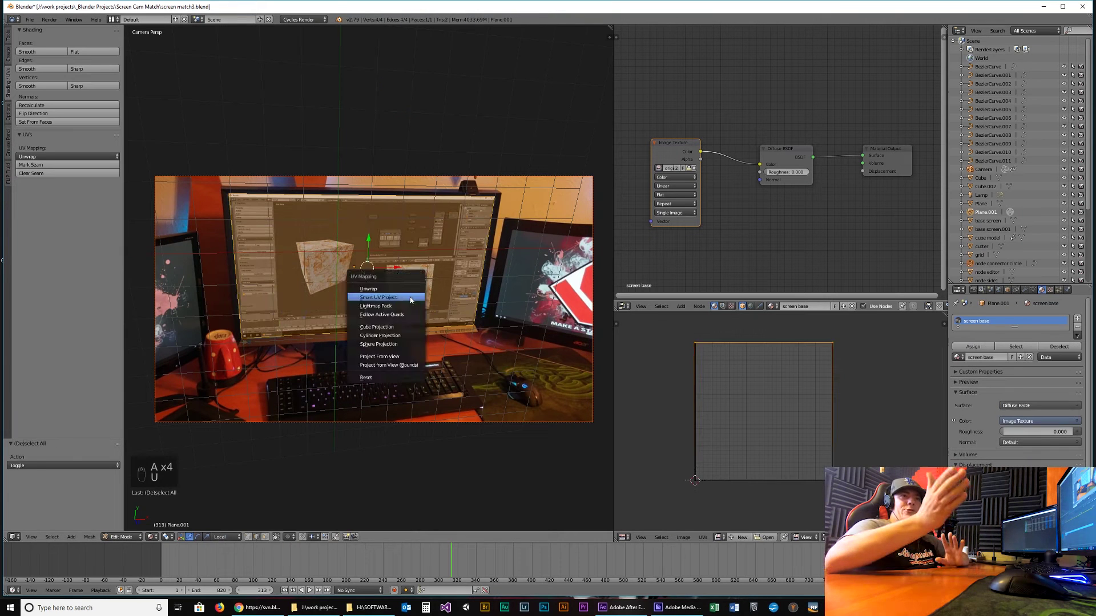
click(410, 286)
key(g)
key(y)
right_click(683, 399)
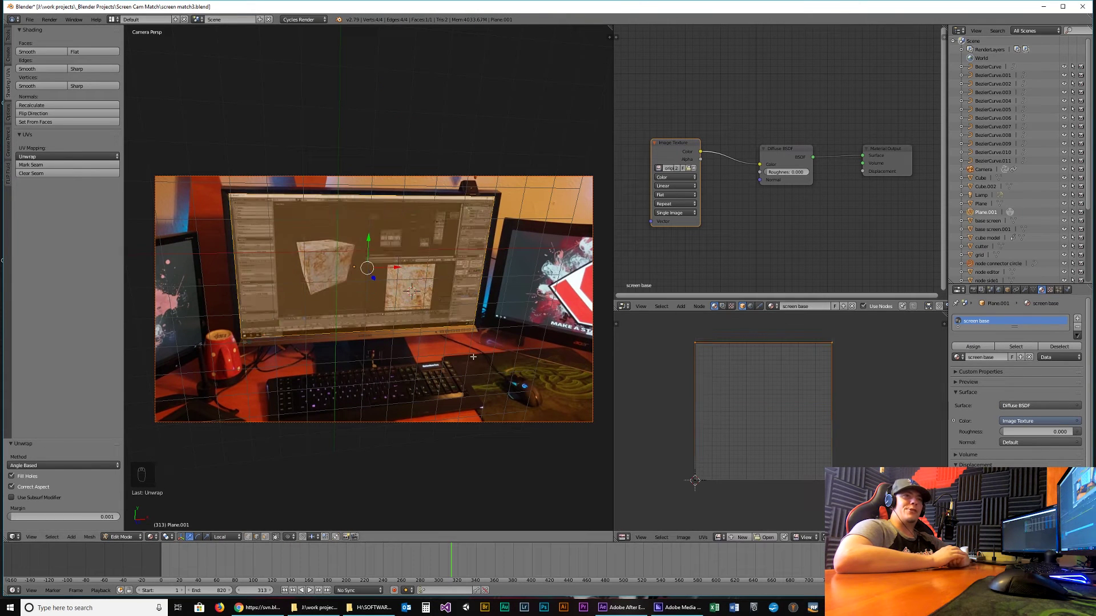
Scrub through the timeline to check how the textured plane follows the tracked monitor.
key(a)
drag(331, 572, 239, 578)
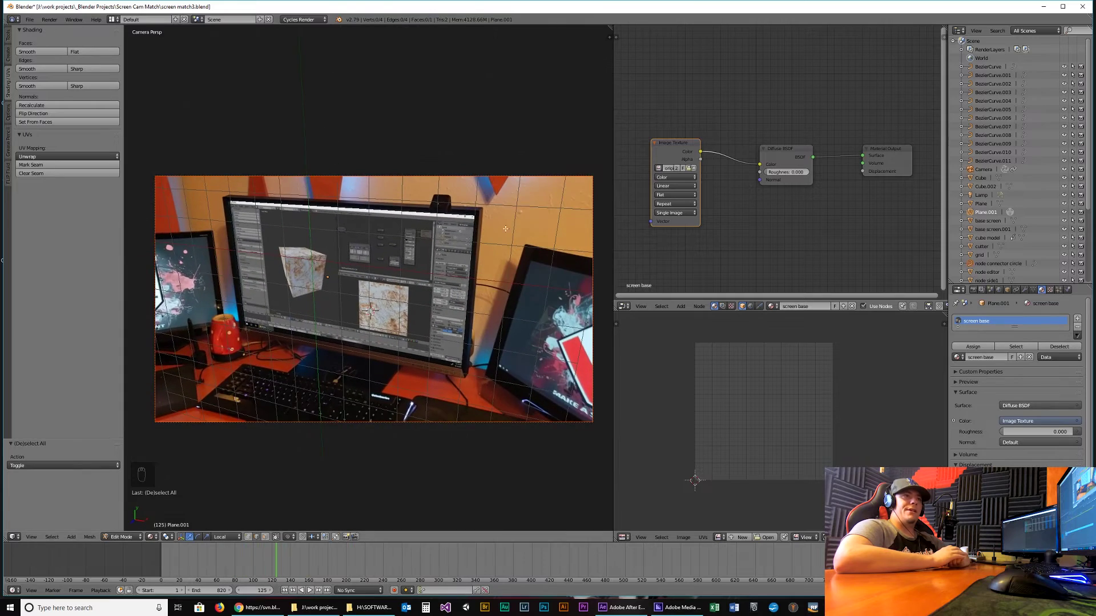
click(207, 570)
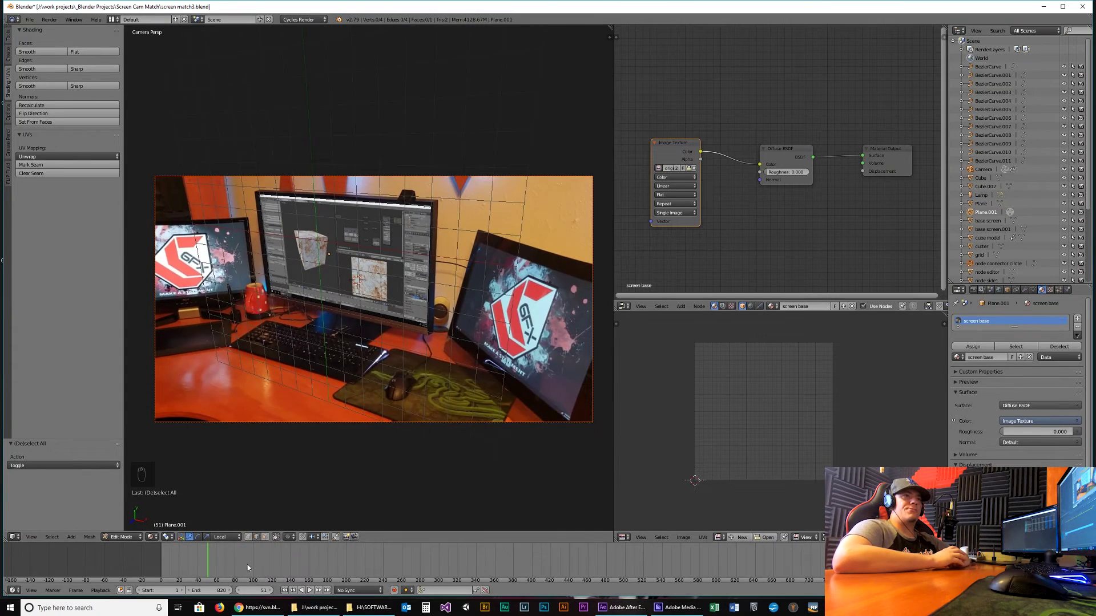
key(Tab)
key(Tab)
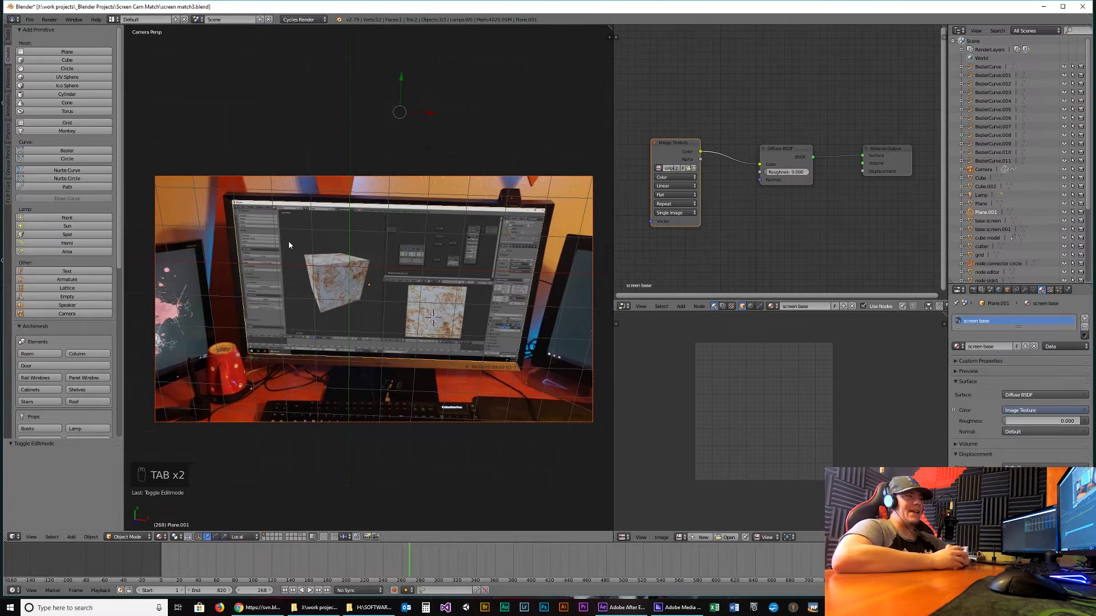
Try adding a single vertical loop cut through the middle of the screen plane and sliding it.
key(a)
key(ctrl+r)
click(381, 211)
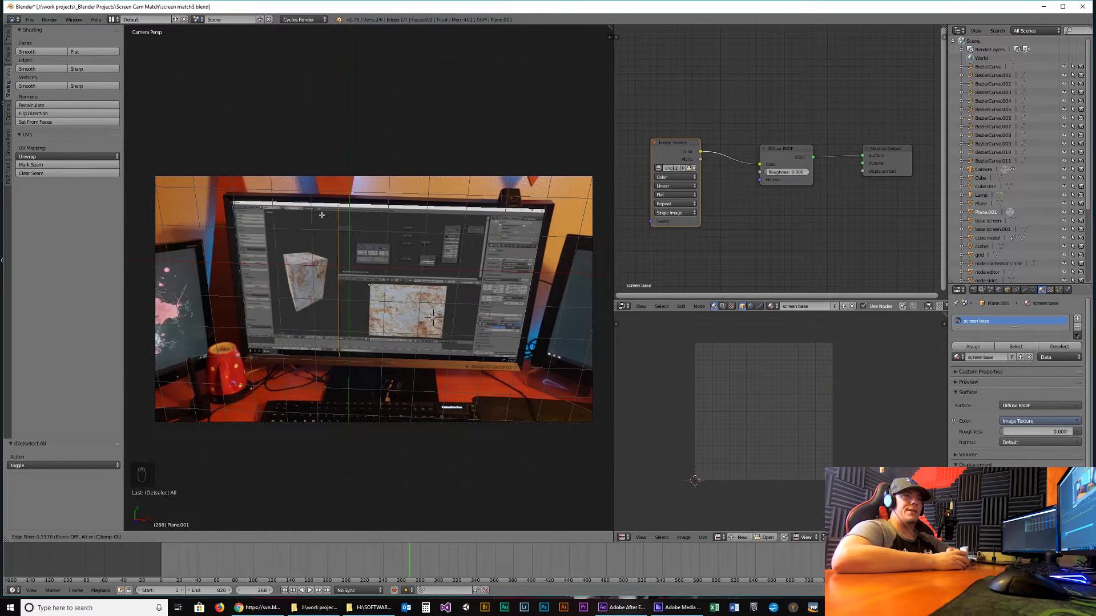
key(g)
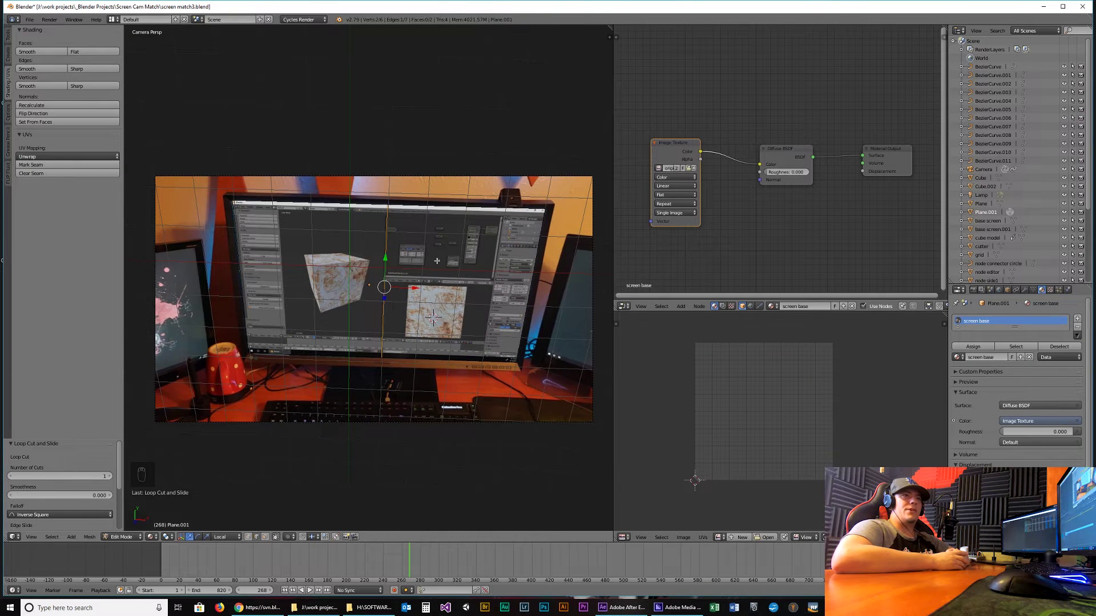
key(g)
key(g)
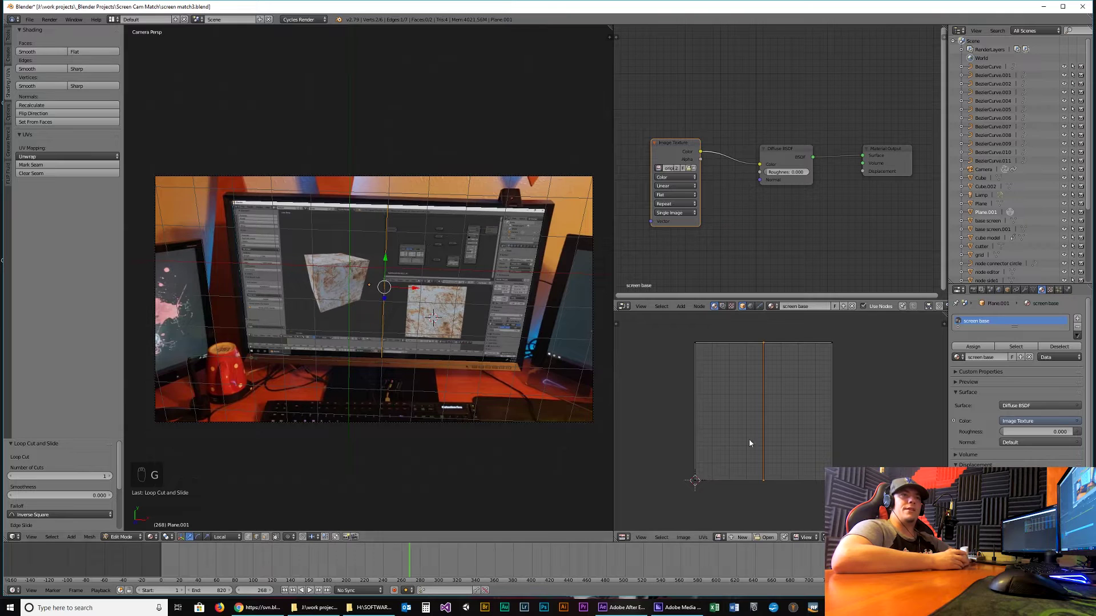
right_click(751, 443)
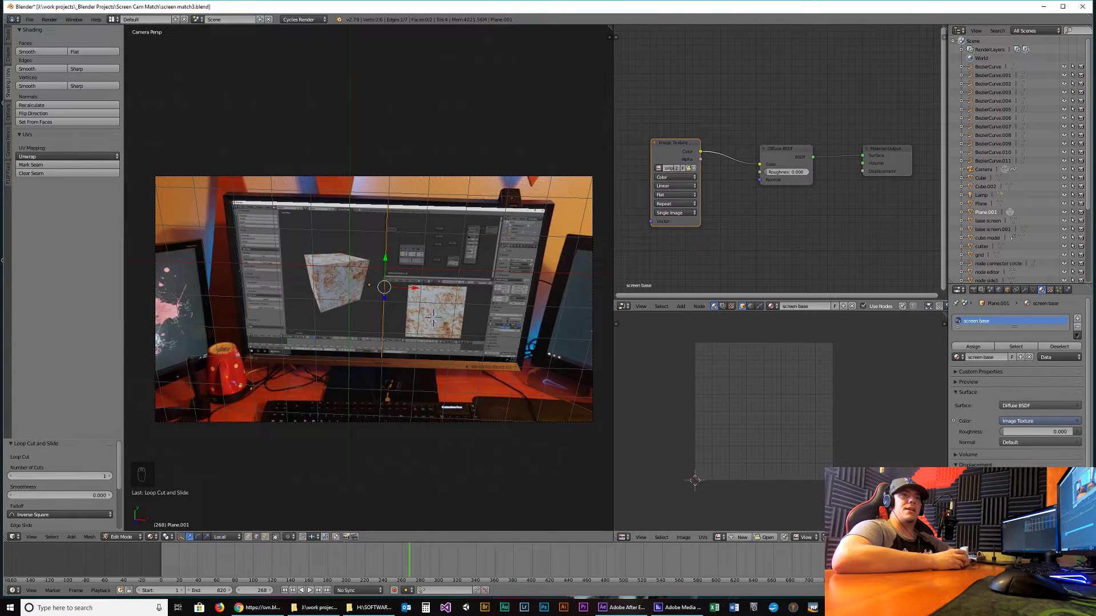
Try moving the loop cut's edge sideways across the plane to test how the screen texture reacts.
click(841, 537)
key(ctrl+z)
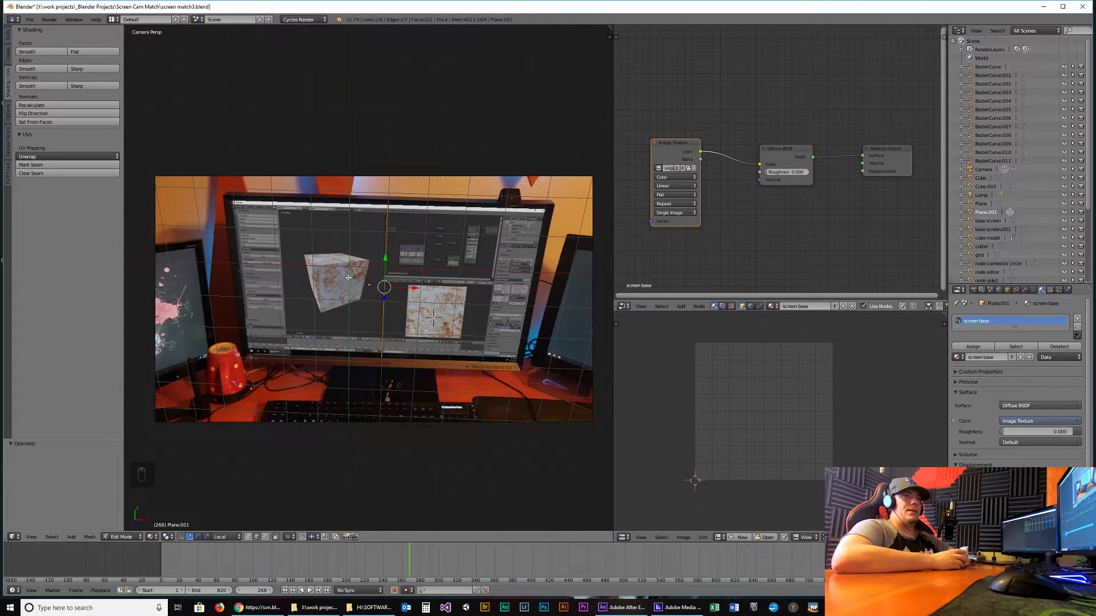
key(ctrl+z)
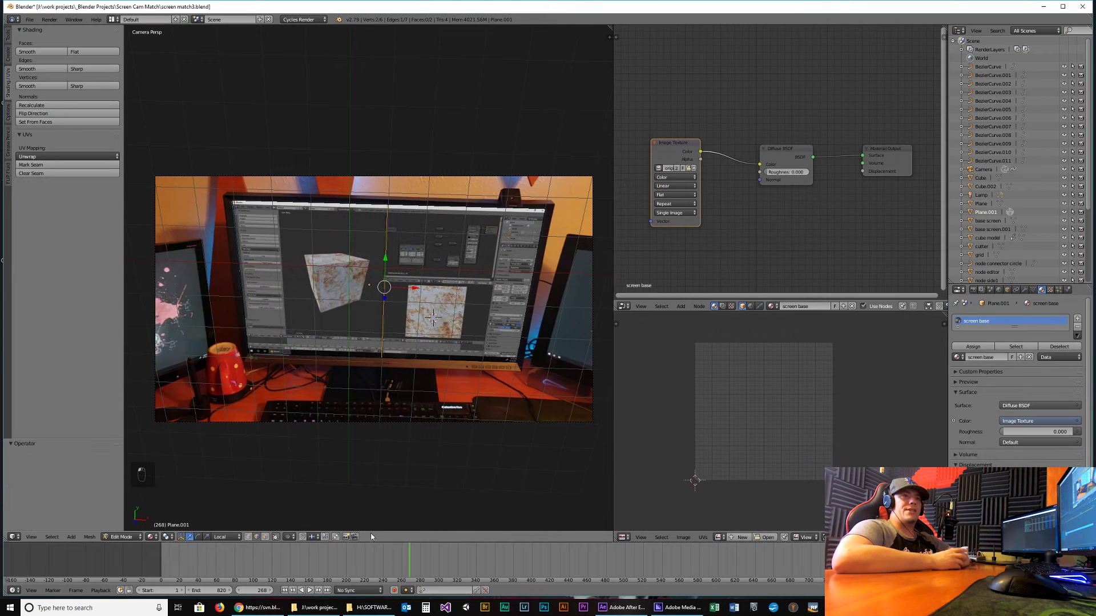
key(g)
right_click(748, 434)
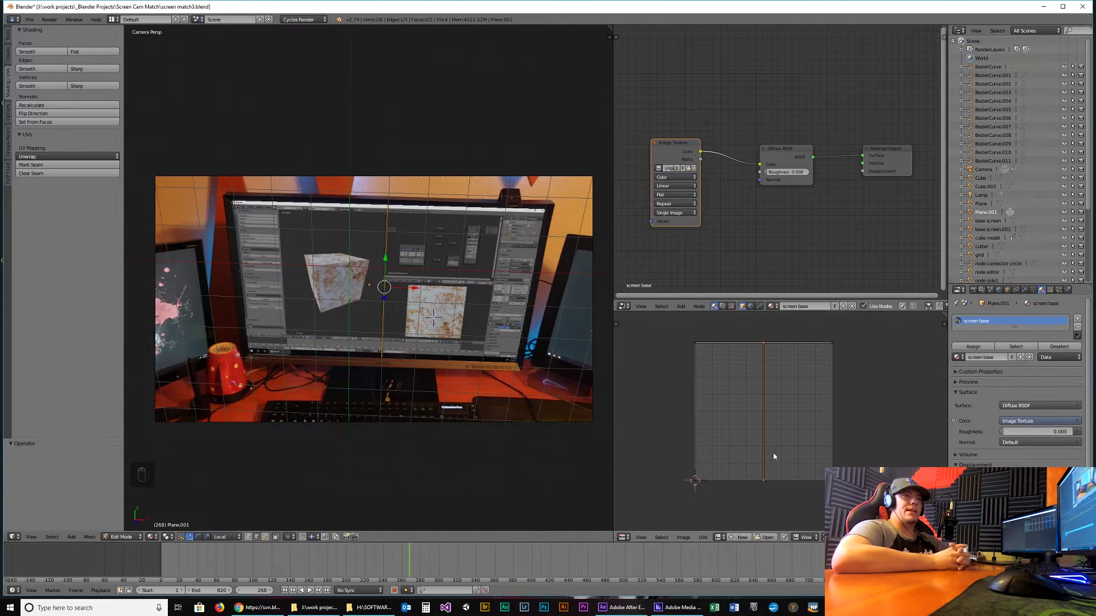
key(a)
key(a)
key(a)
key(Tab)
key(ctrl+r)
key(Tab)
right_click(378, 239)
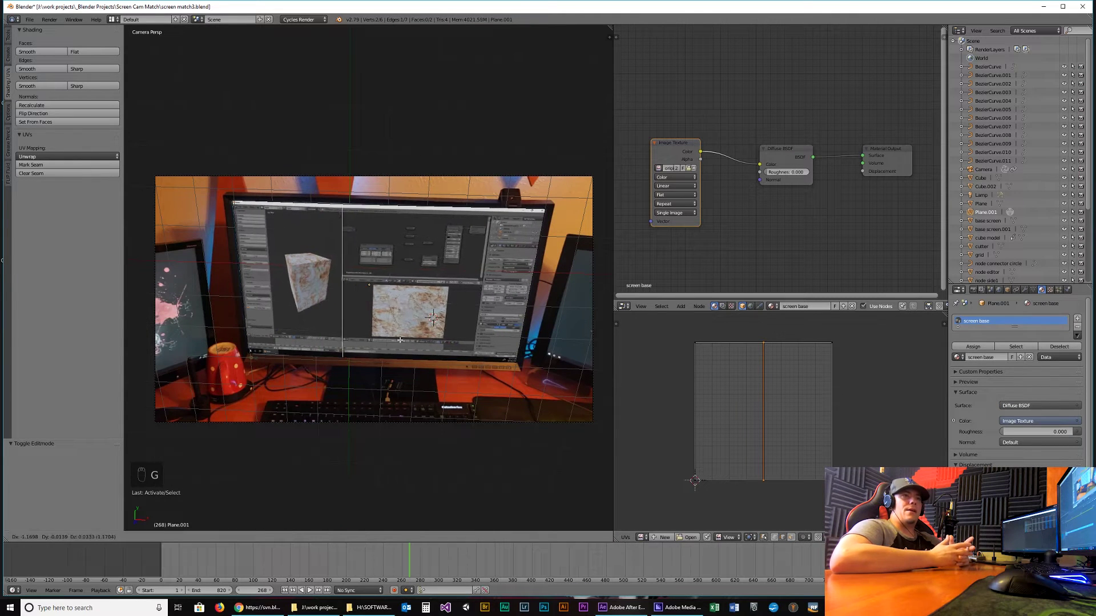
scroll(775, 541, up, 5)
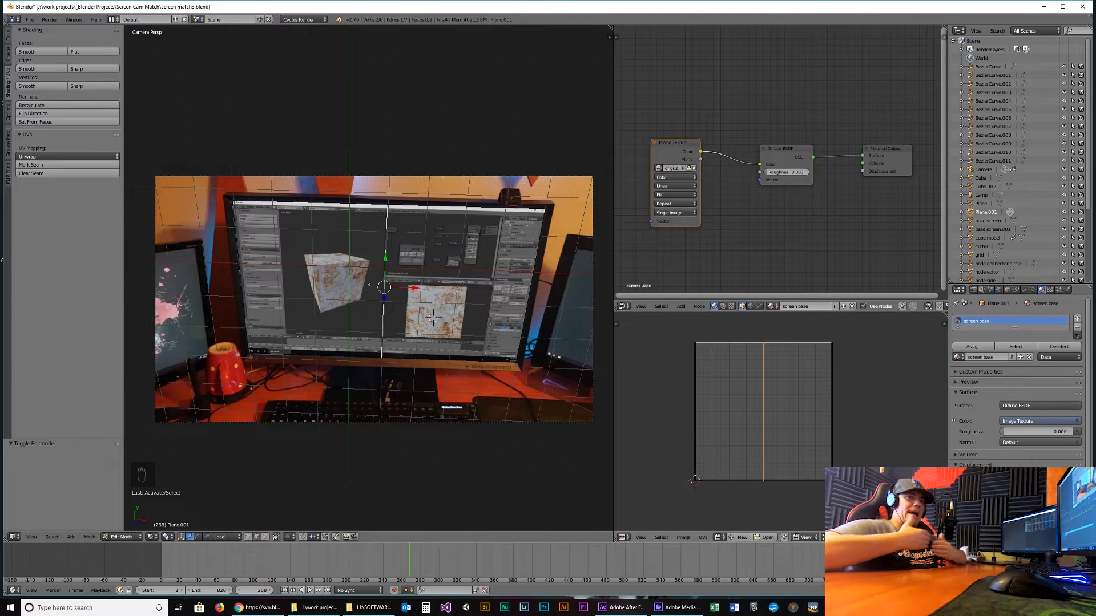
Undo the loop cut and edge moves on the screen plane and return to object mode.
key(ctrl+z)
key(ctrl+z)
key(ctrl+z)
key(ctrl+z)
key(ctrl+z)
key(ctrl+z)
key(ctrl+z)
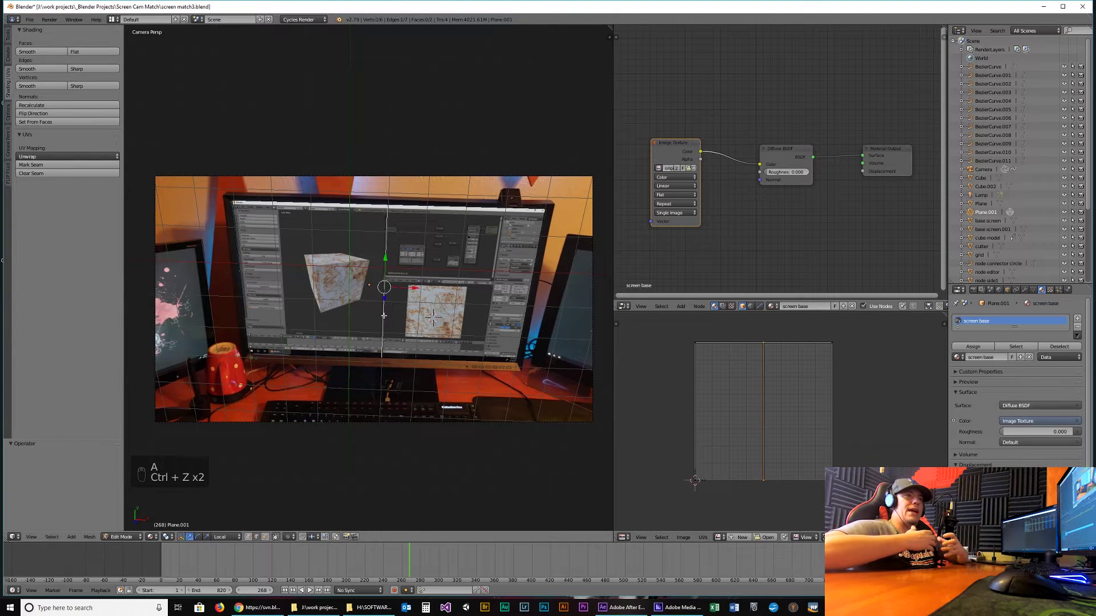
key(ctrl+z)
key(a)
key(a)
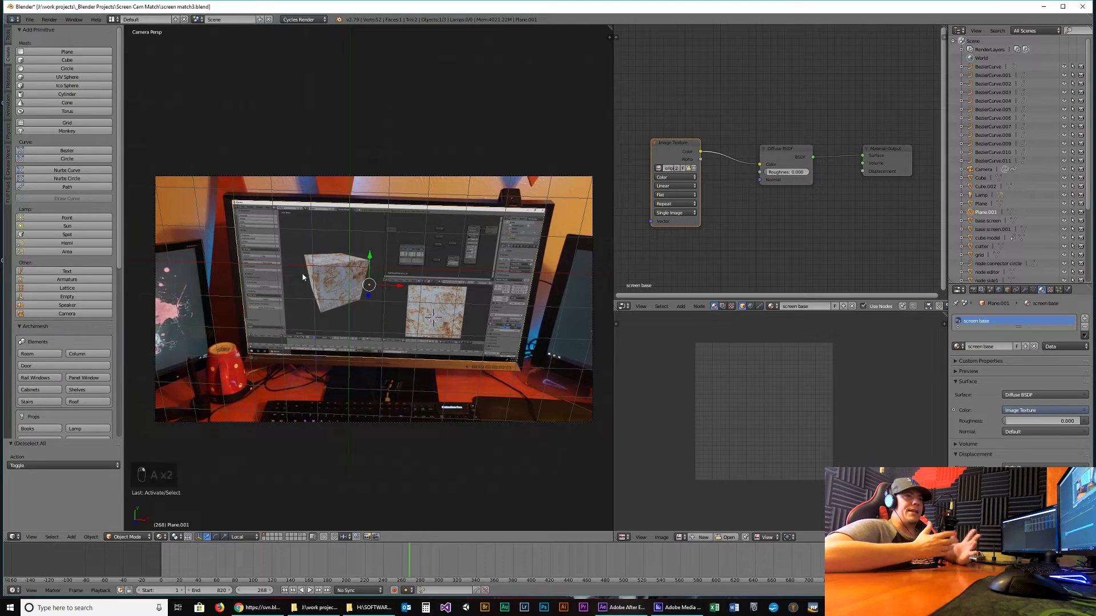
Add a new plane, move it about -4.154 along X over the screenshot's tool shelf, and offset it in height from the screen plane.
key(shift+a)
click(340, 275)
drag(491, 344, 269, 344)
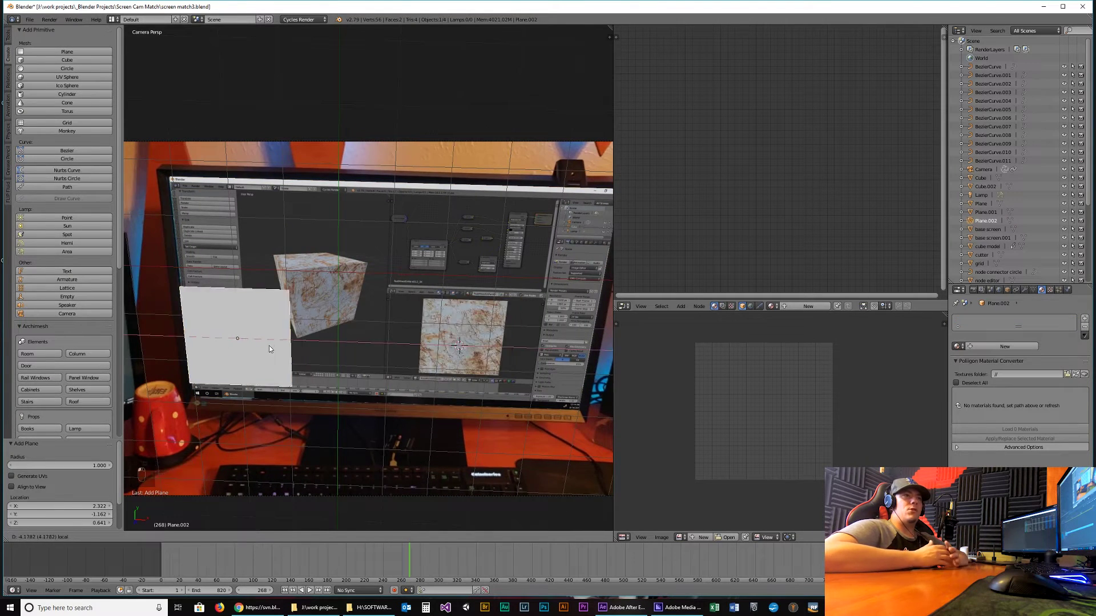
middle_drag(354, 360, 410, 304)
scroll(423, 288, down, 5)
key(KP_1)
key(KP_5)
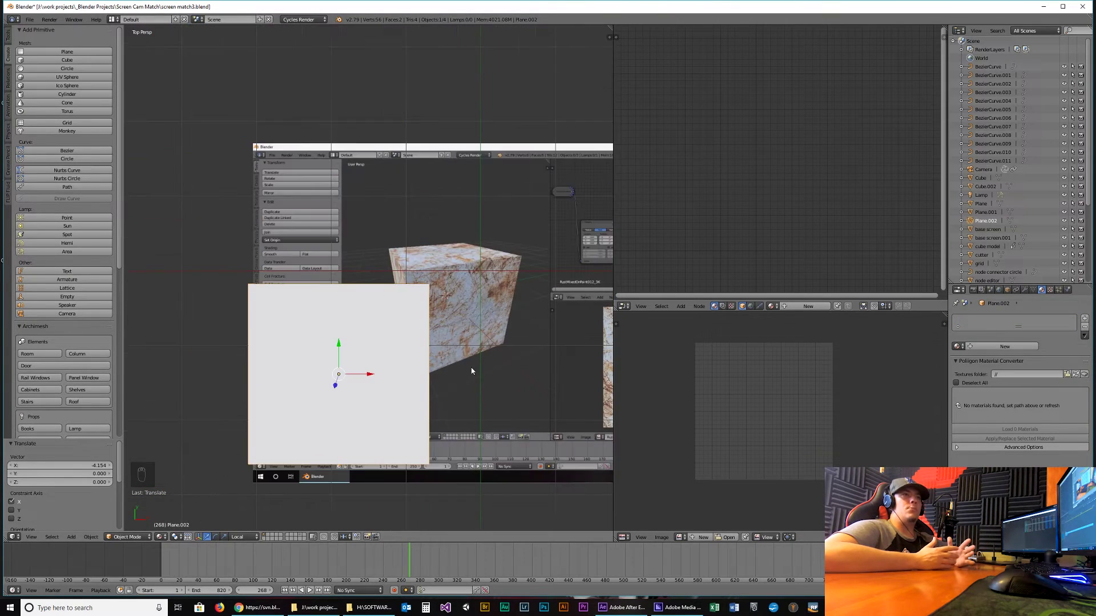
key(g)
key(z)
key(z)
drag(353, 189, 353, 189)
Move the new plane's edges in top orthographic view so it exactly covers the screenshot's tool shelf.
key(KP_7)
key(Tab)
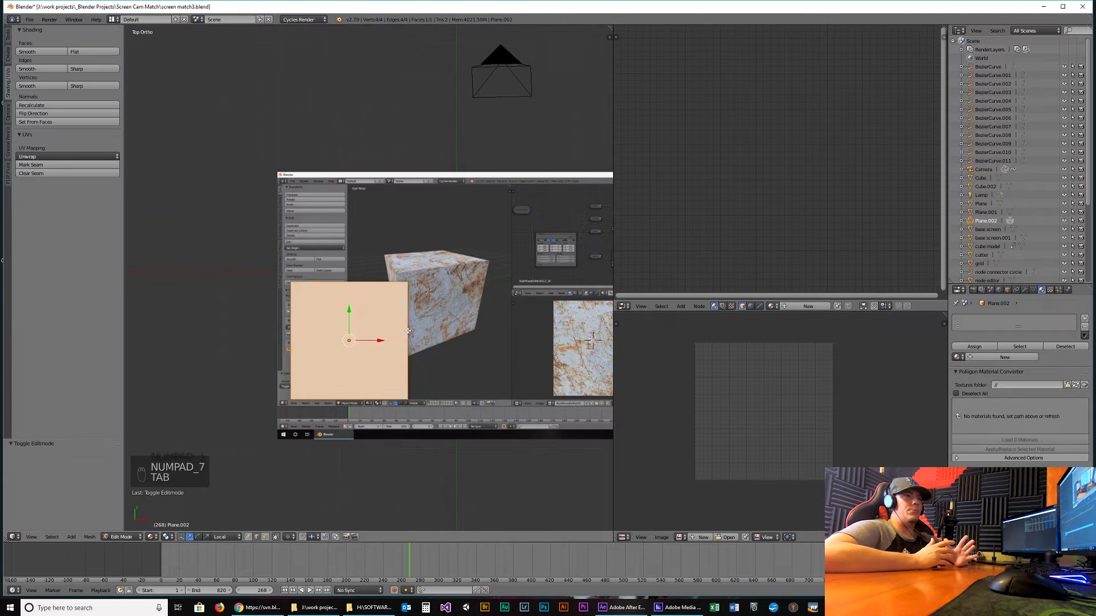
right_click(404, 335)
drag(442, 341, 313, 340)
right_click(294, 342)
right_click(314, 284)
drag(313, 258, 313, 160)
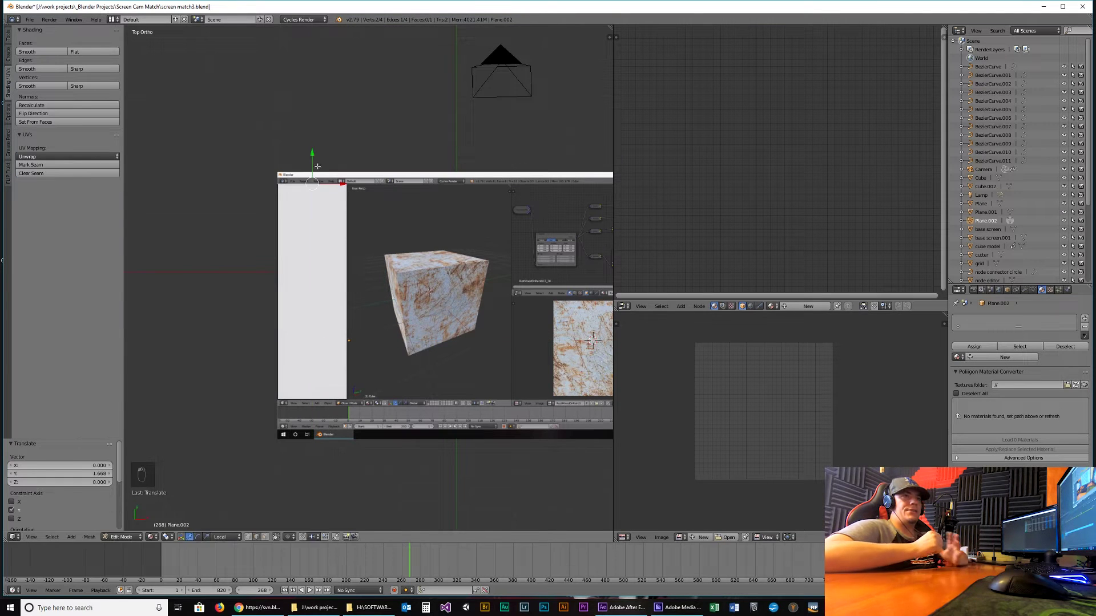
right_click(313, 394)
click(312, 371)
key(a)
key(a)
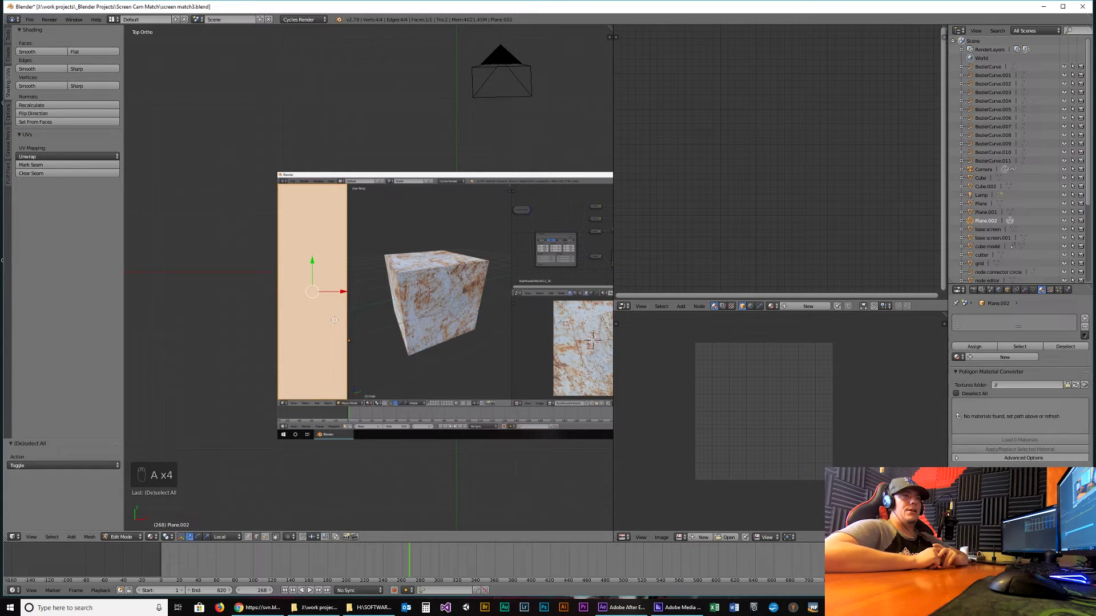
Apply the tool shelf plane's transforms in object mode and unwrap its face.
key(ctrl+a)
key(Tab)
key(ctrl+a)
click(337, 320)
key(Tab)
key(u)
click(406, 319)
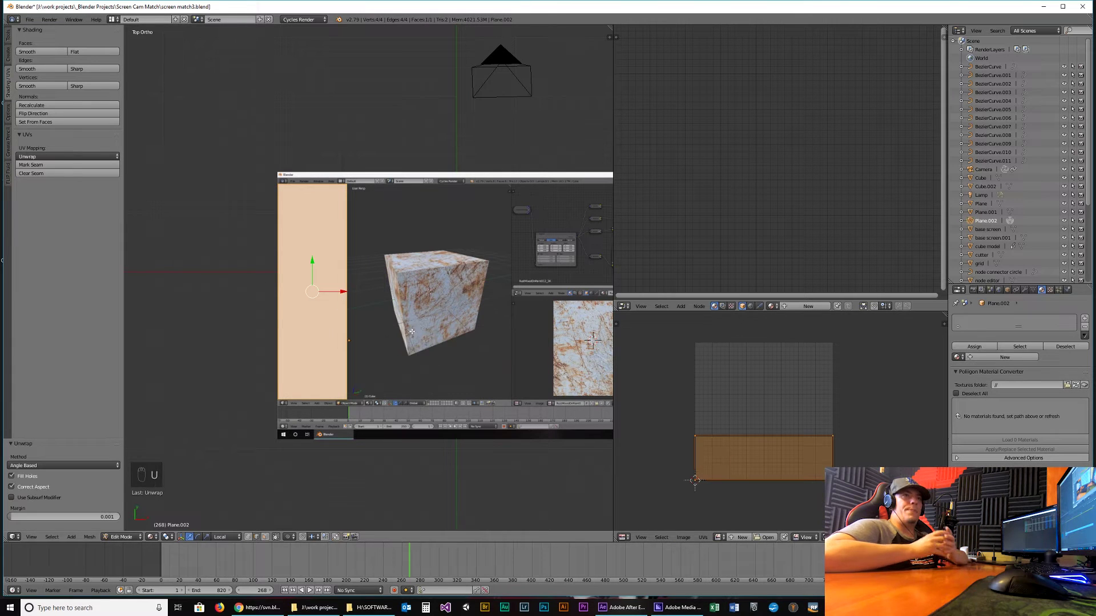
Assign the existing screen base material to the tool shelf plane.
click(957, 357)
scroll(981, 439, down, 2)
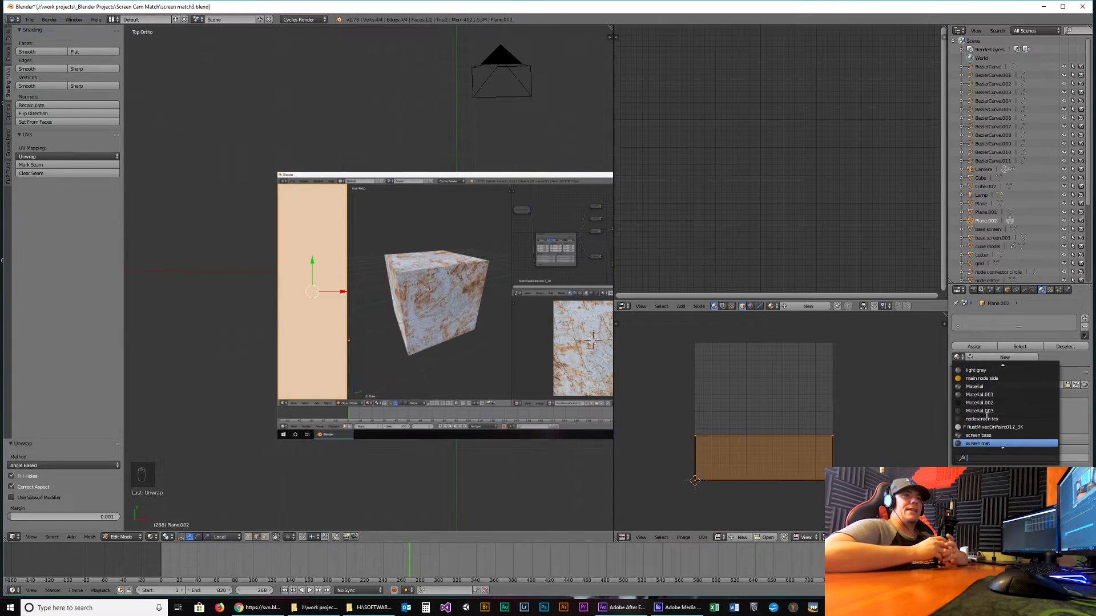
click(981, 436)
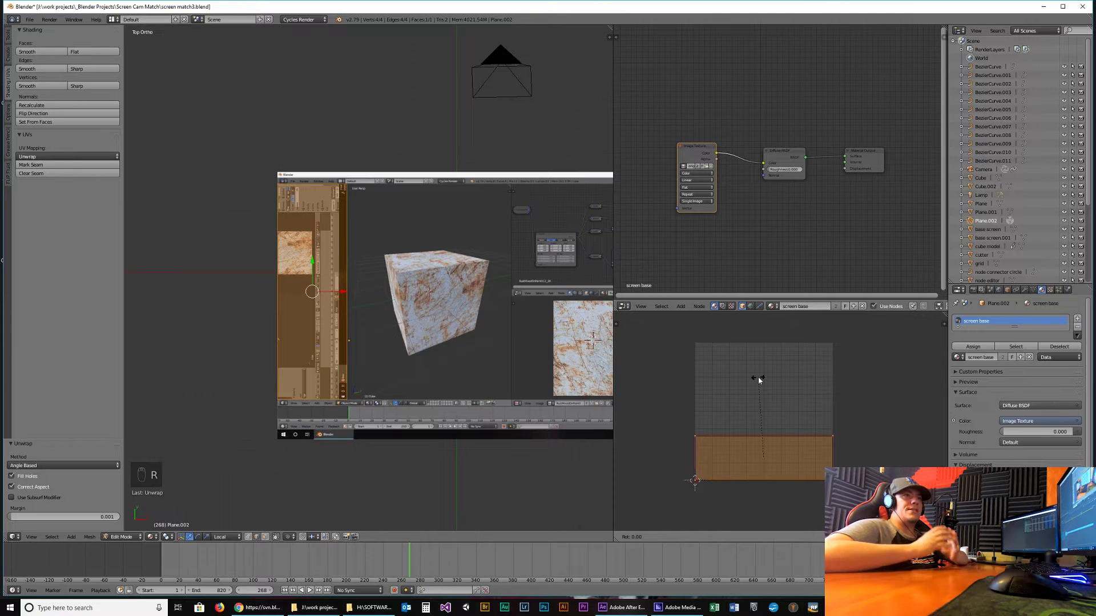
Rotate the tool shelf plane's UV layout by 90° and a further 180°, and move it to the image's left side.
key(r)
key(9)
key(0)
key(Return)
key(g)
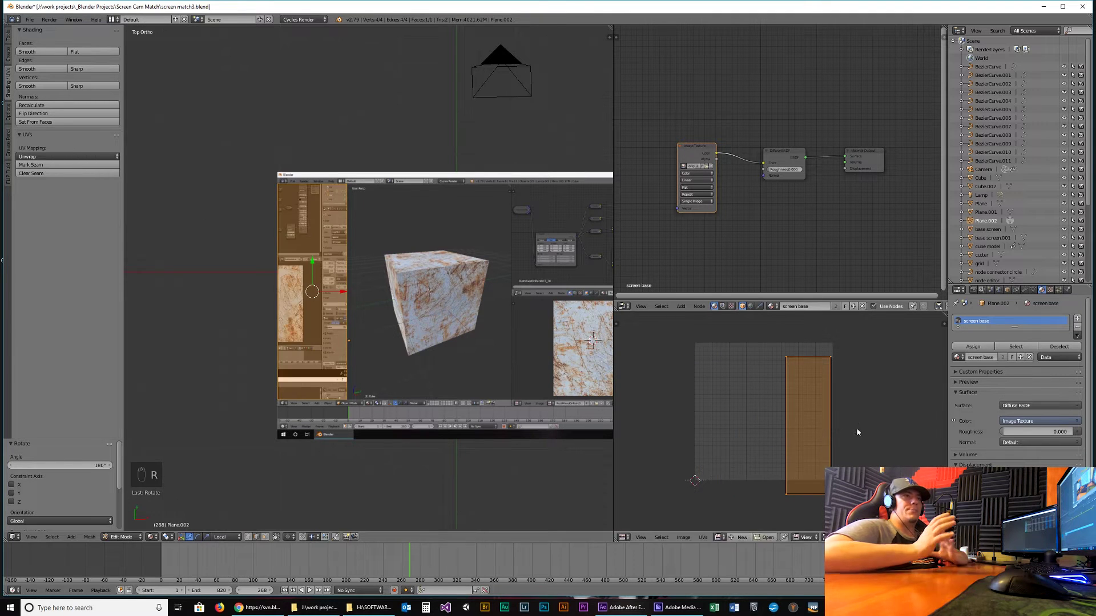
click(733, 478)
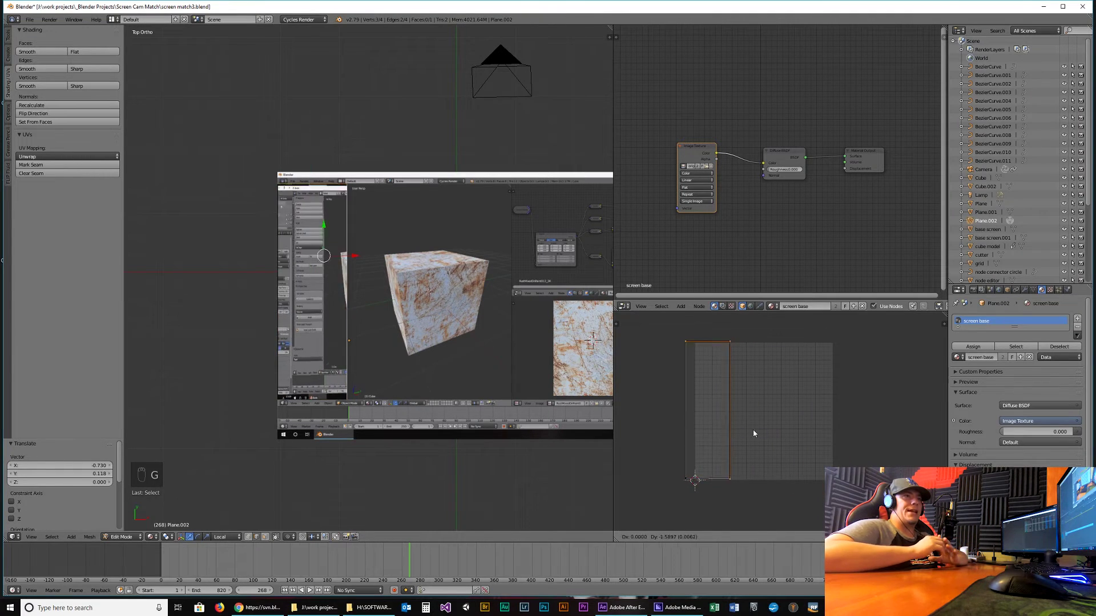
Undo the free move of the UV layout's right edge and shift that edge inward along X to narrow it.
key(ctrl+z)
key(g)
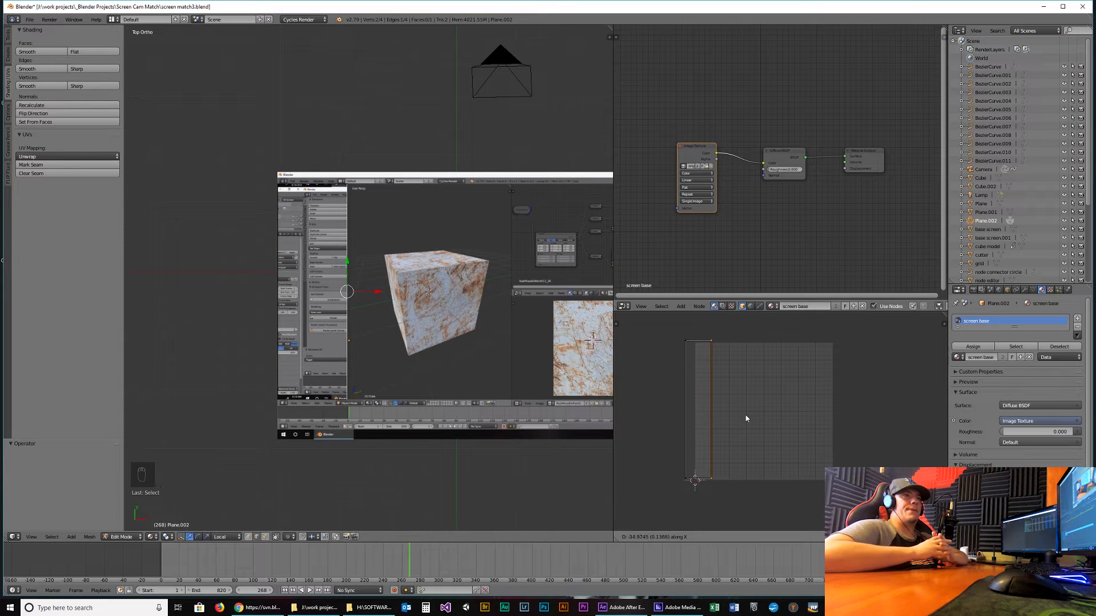
click(746, 417)
Scale the whole UV layout to about 0.745 and move it onto the tool shelf area of the image.
key(a)
key(a)
key(g)
click(762, 422)
key(s)
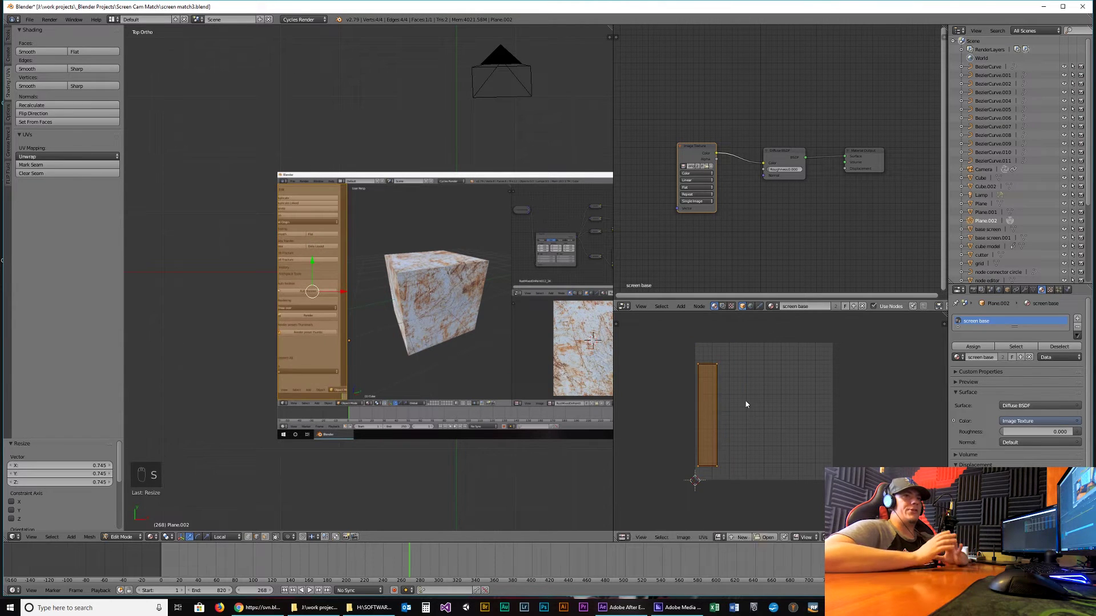
click(762, 410)
Move the UV layout's bottom edge about -0.062 along Y and align its top edge vertically with the start of the tool shelf.
right_click(737, 450)
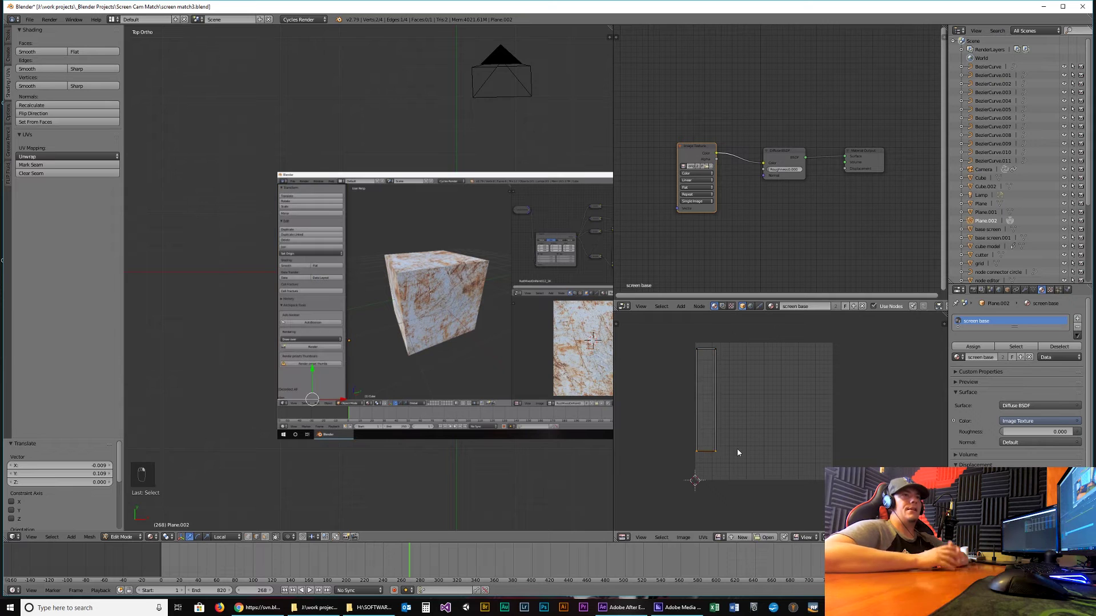
key(g)
key(y)
click(740, 459)
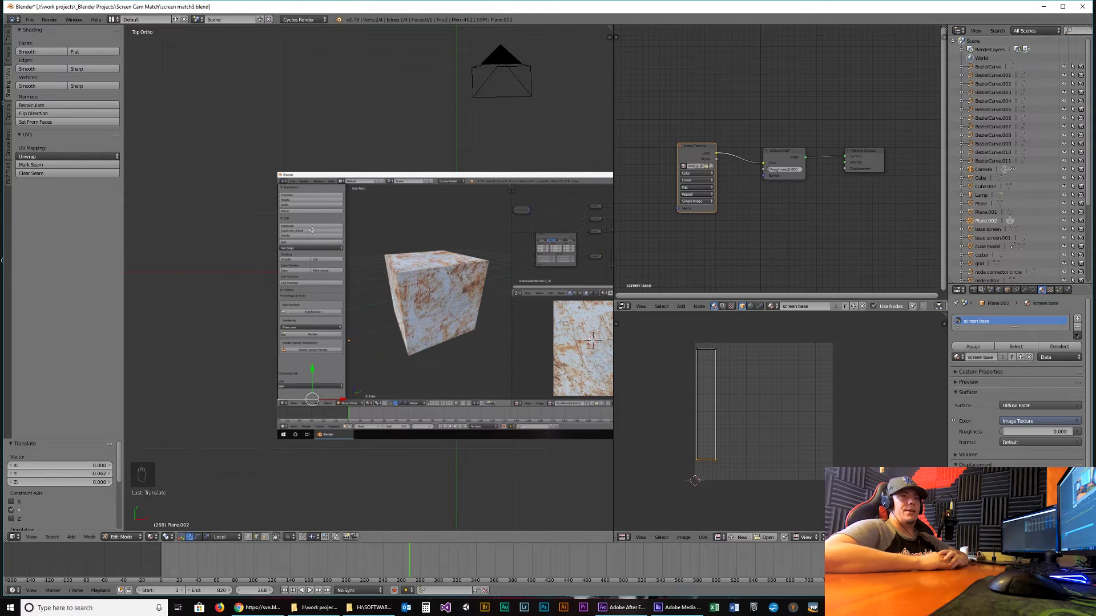
right_click(748, 362)
key(g)
key(y)
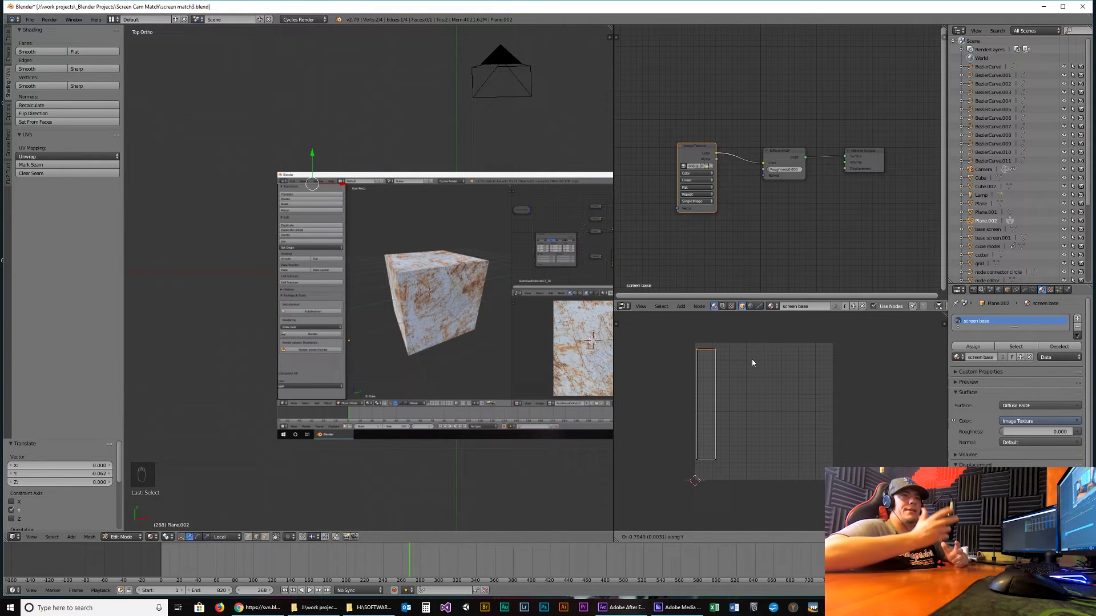
click(752, 358)
Shift the UV layout's right edge about -0.002 along X to match the tool shelf's border.
scroll(725, 377, up, 4)
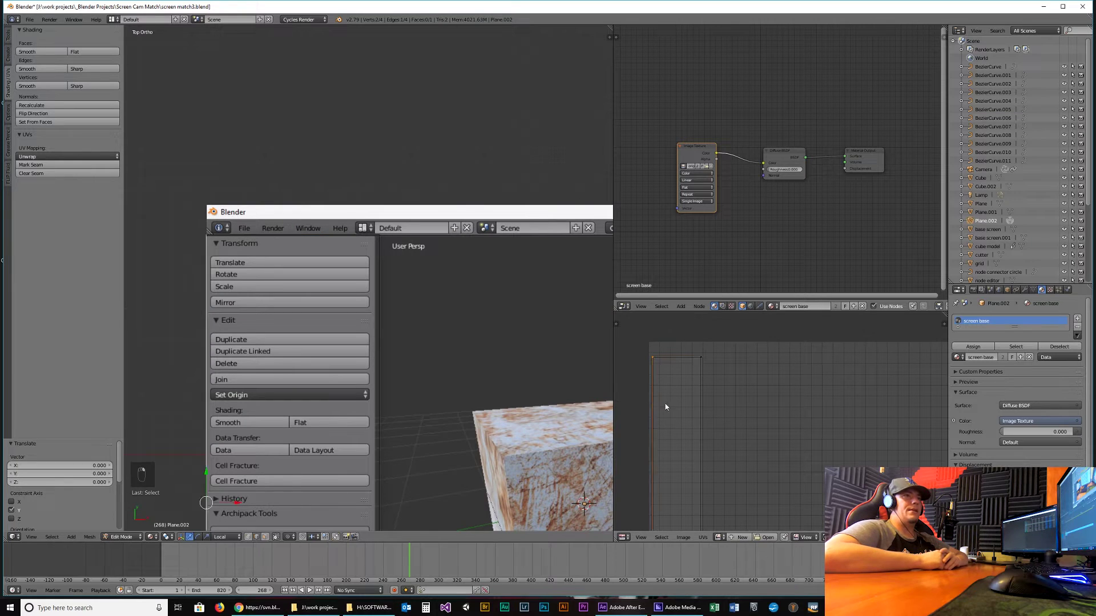
right_click(701, 404)
key(g)
key(x)
click(729, 407)
scroll(399, 355, down, 2)
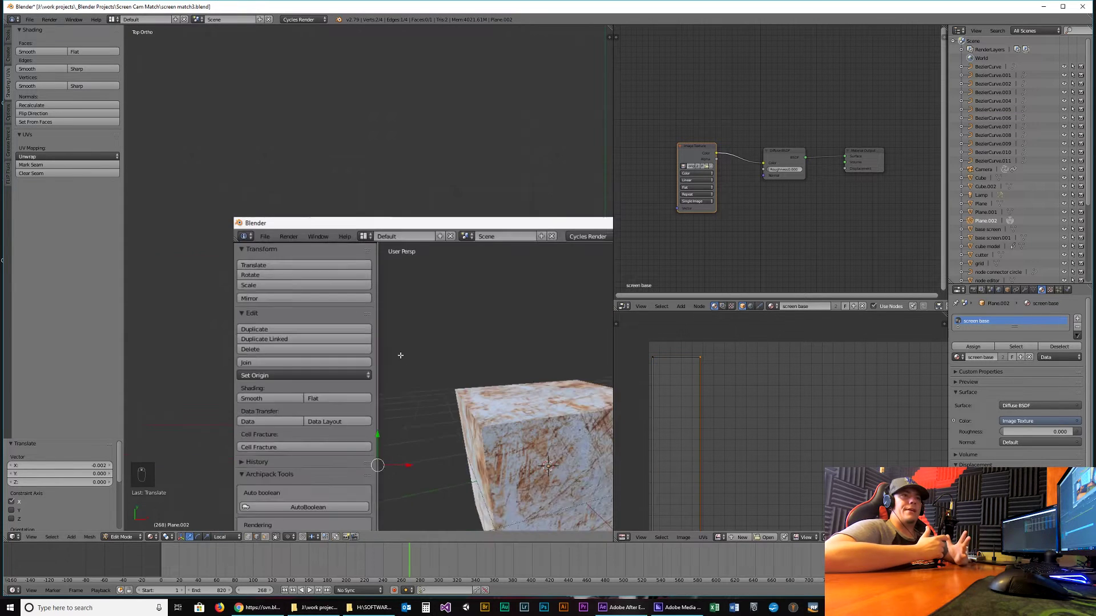
Shift the UV layout's left edge slightly outward along X to match the tool shelf's outer border.
shift+middle_drag(399, 354, 347, 205)
scroll(347, 206, down, 1)
right_click(652, 432)
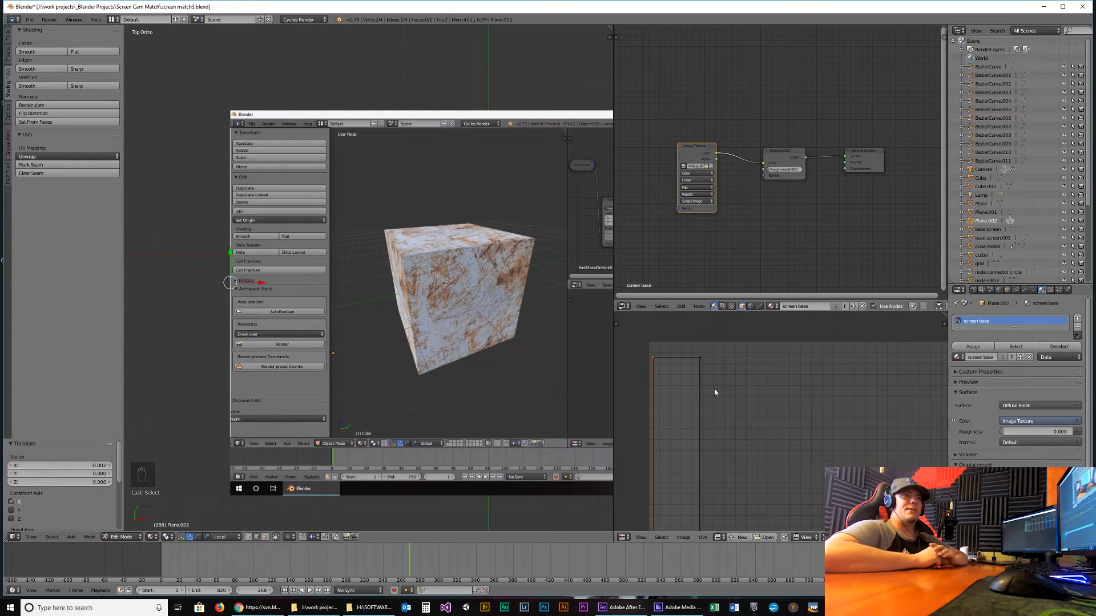
click(676, 394)
key(a)
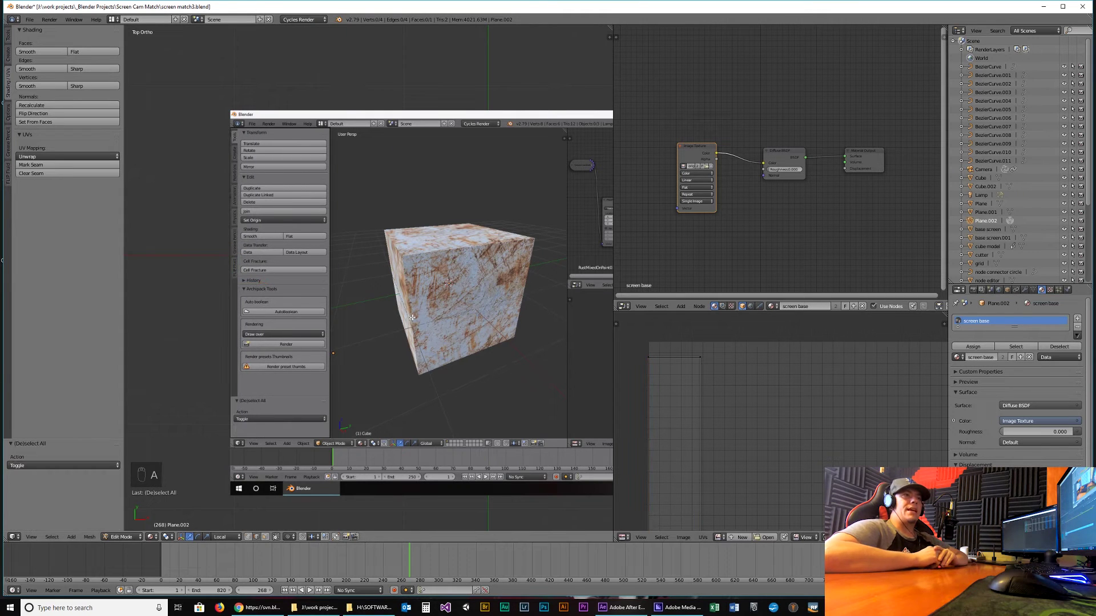
Raise the tool shelf plane off the screen toward the camera and extrude it back to form a block.
shift+middle_drag(502, 380, 405, 385)
key(KP_0)
key(Tab)
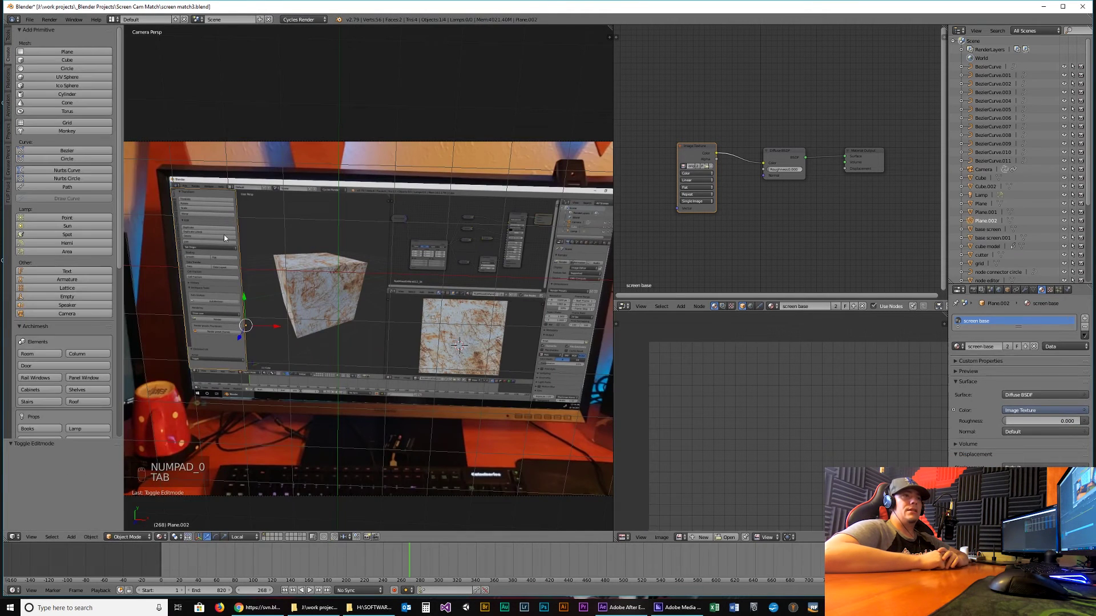
drag(240, 346, 225, 363)
key(Tab)
right_click(205, 240)
key(e)
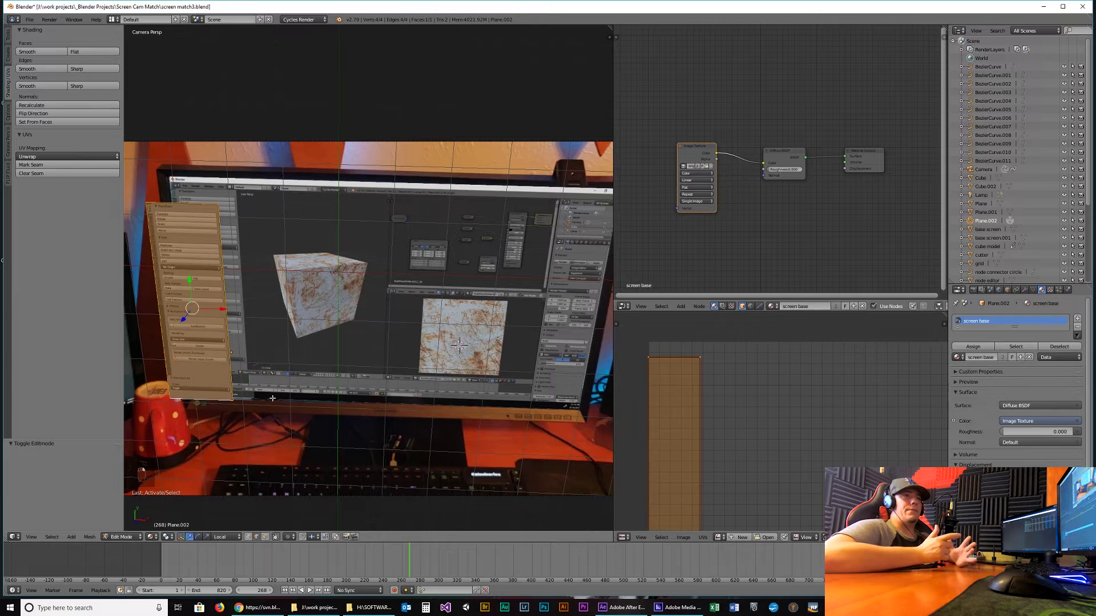
click(324, 329)
key(Tab)
Switch to face selection and delete the back face of the tool shelf block.
key(Tab)
key(ctrl+Tab)
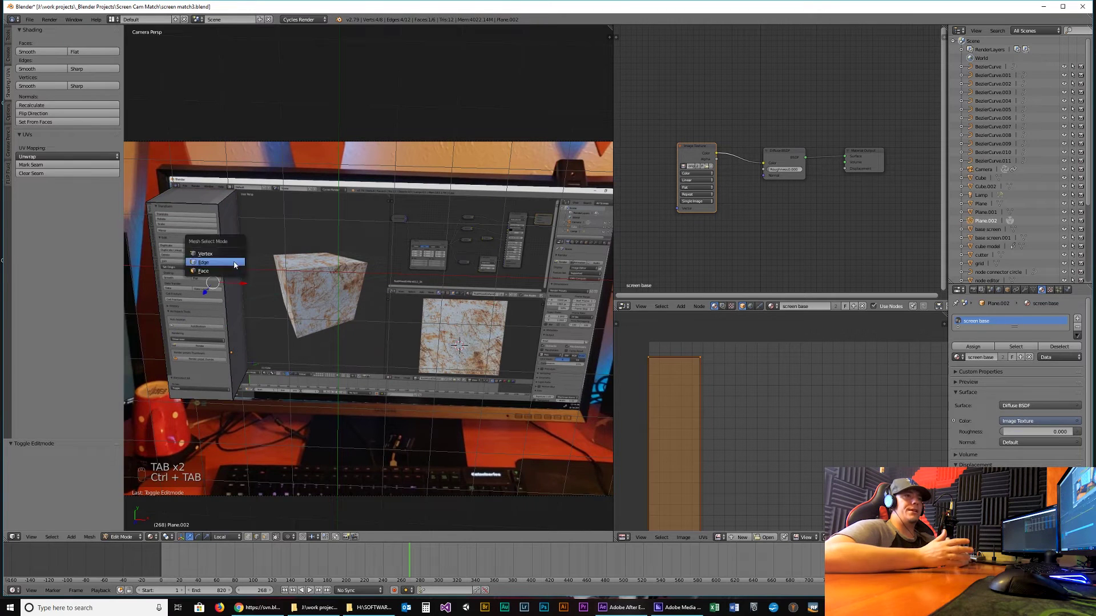
click(233, 273)
alt+right_click(240, 384)
middle_drag(411, 257, 399, 342)
right_click(371, 320)
key(x)
click(372, 345)
Select the side faces of the tool shelf block and separate them into their own object.
right_click(320, 268)
shift+right_click(415, 280)
scroll(457, 302, up, 4)
key(p)
click(388, 342)
key(Tab)
Unwrap the separated side faces with Smart UV Project and assign them the light gray material.
right_click(334, 402)
middle_drag(357, 396, 319, 353)
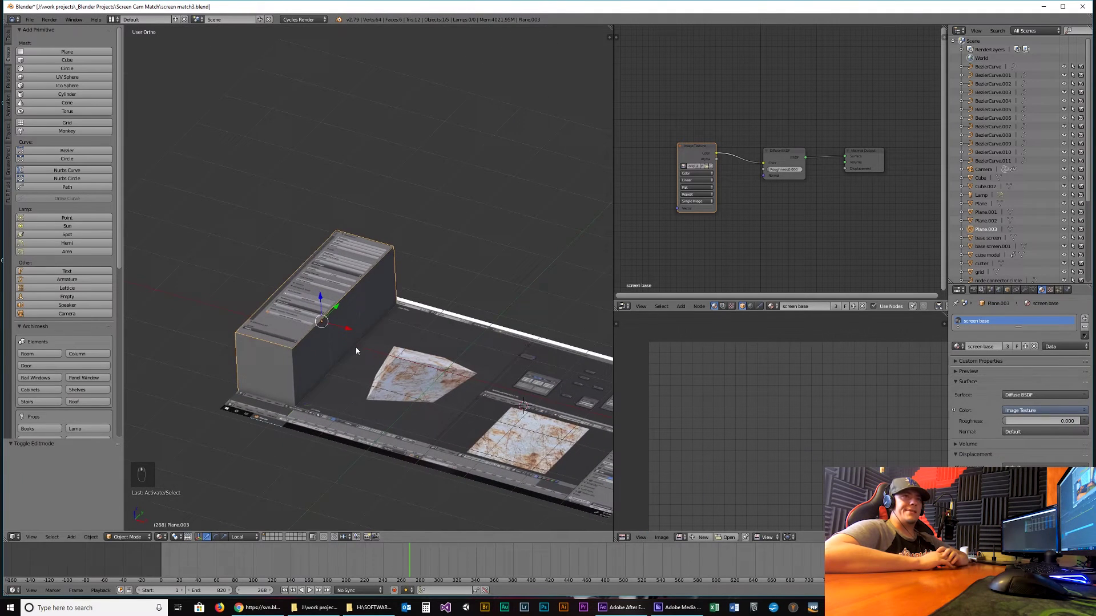
key(Tab)
key(u)
click(465, 371)
scroll(875, 423, down, 3)
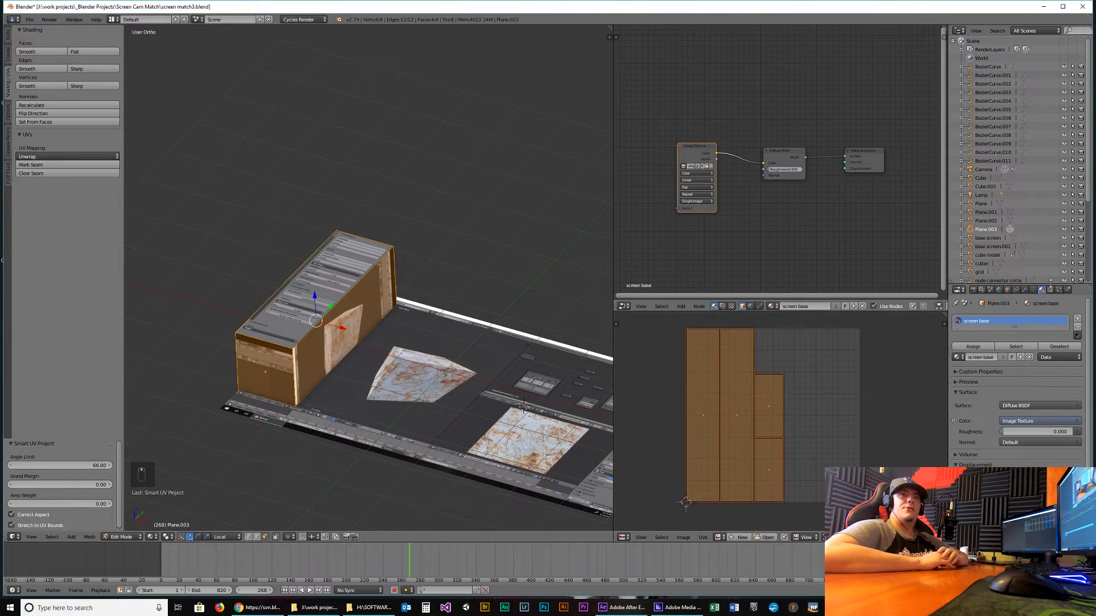
click(957, 358)
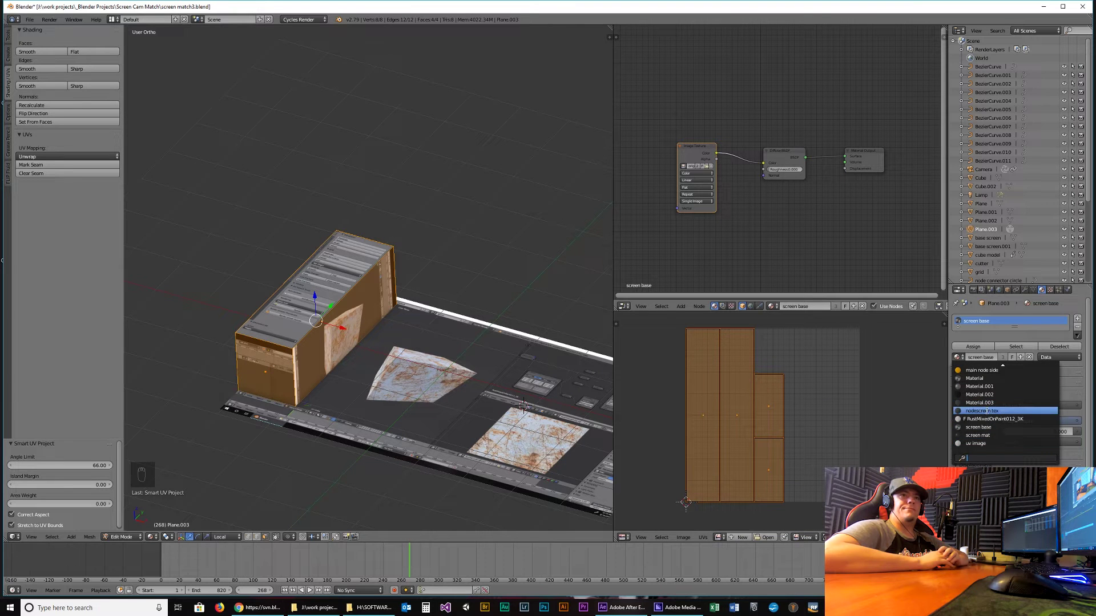
click(985, 387)
Preview the tool shelf block in rendered shading through the camera.
key(a)
key(KP_0)
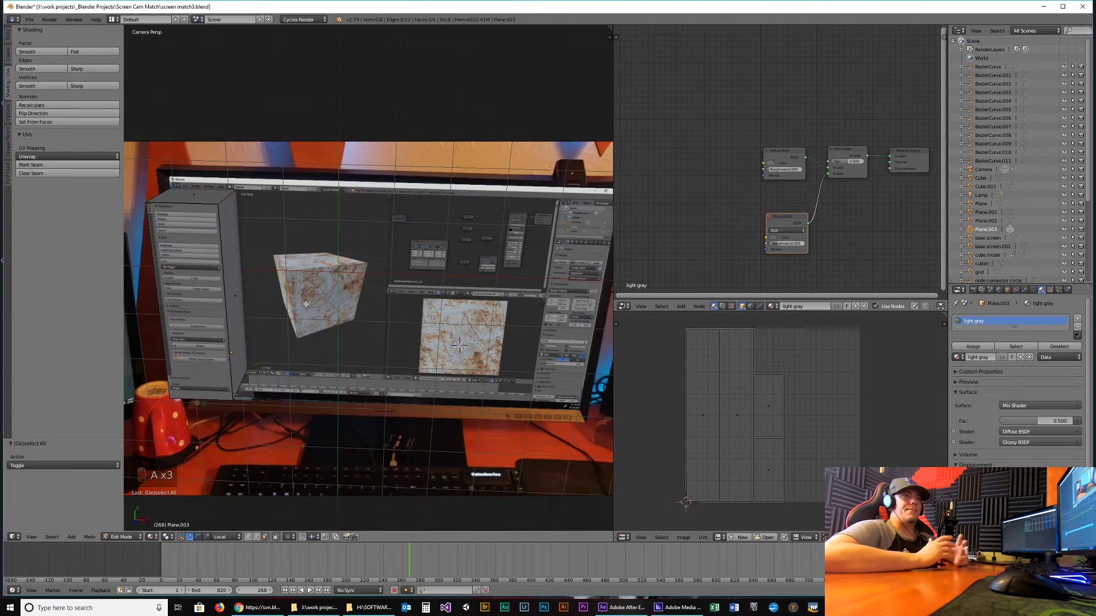
key(Tab)
key(shift+z)
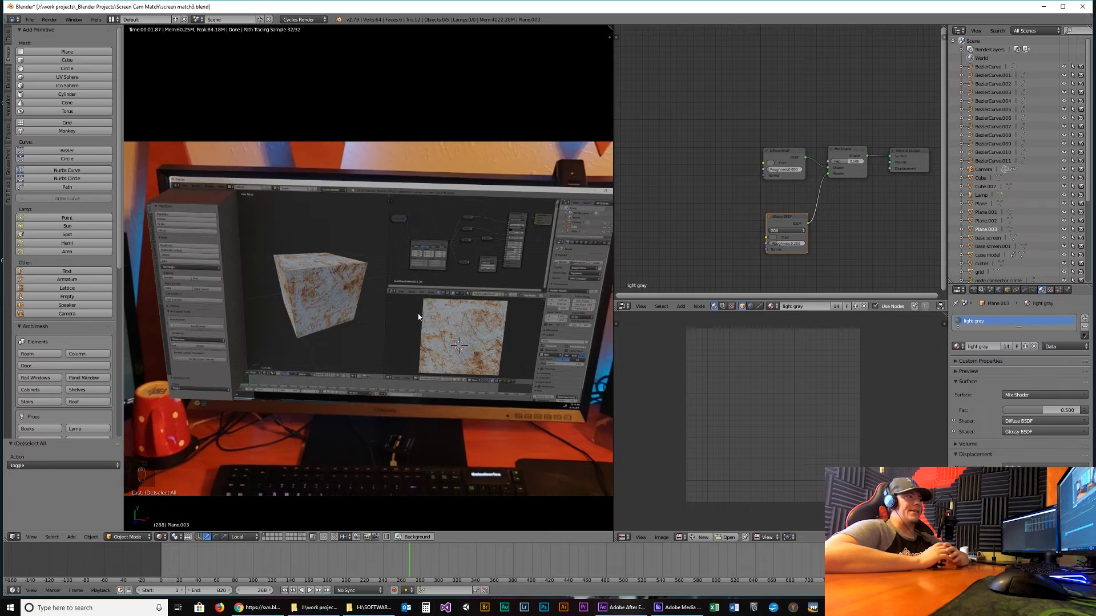
key(shift+z)
Add a new plane at the node editor area of the screen and view it from the top.
click(465, 245)
key(a)
key(a)
key(shift+a)
click(520, 277)
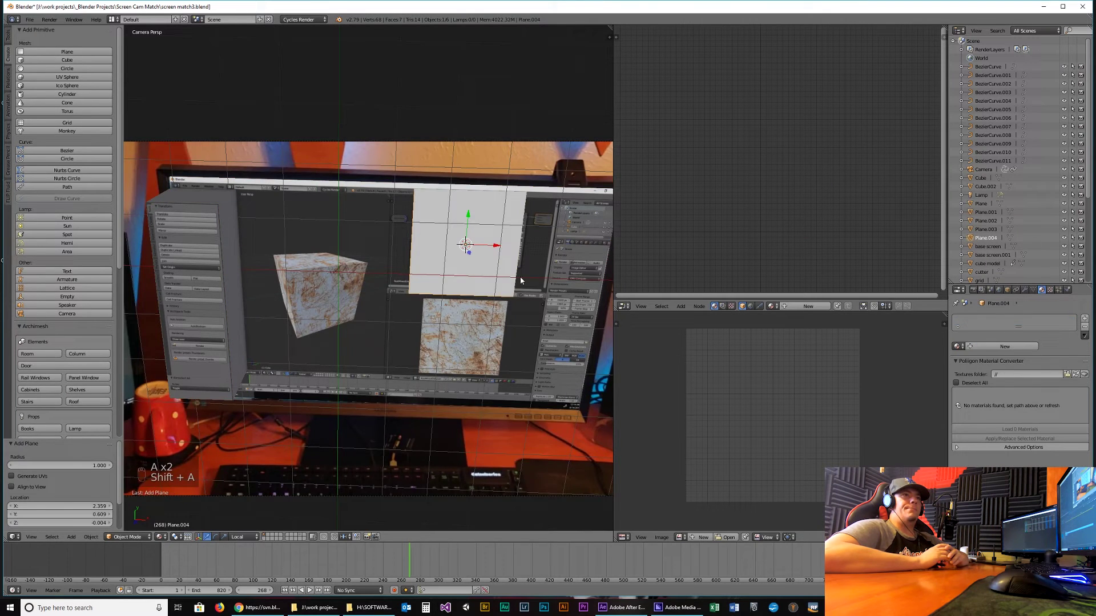
key(KP_7)
shift+middle_drag(519, 276, 385, 288)
Move the plane along X to the node editor's right border and shift its top edge about -0.108 along Y.
key(Tab)
drag(485, 259, 572, 259)
key(Tab)
key(Tab)
key(ctrl+Tab)
click(505, 260)
right_click(537, 260)
right_click(485, 204)
drag(485, 174, 485, 181)
Extend the plane's left edge to the node editor's border and align its bottom edge with the header.
right_click(425, 258)
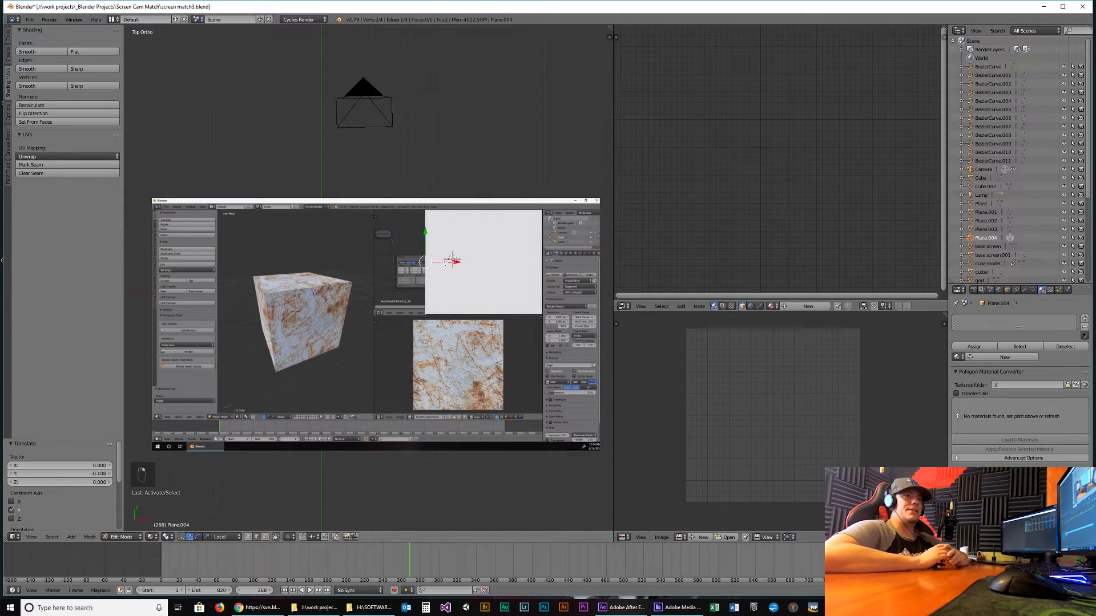
drag(454, 261, 403, 262)
right_click(421, 317)
drag(459, 286, 458, 279)
click(459, 279)
key(Tab)
Apply the node editor plane's scale and set its origin to its geometry.
key(ctrl+a)
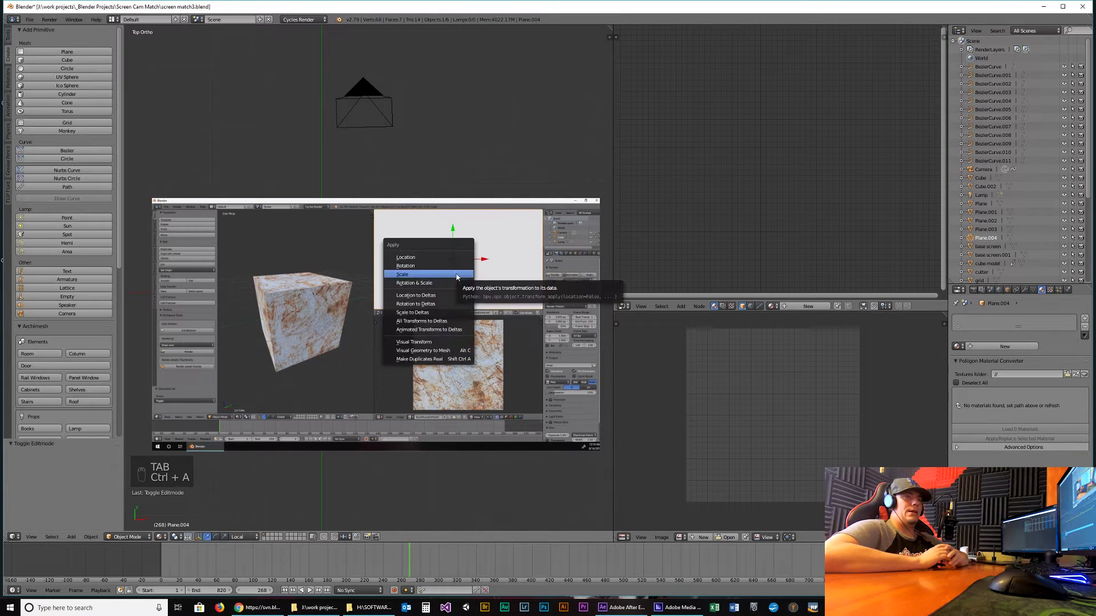
click(454, 276)
key(ctrl+a)
click(455, 276)
key(ctrl+shift+alt+c)
click(455, 275)
Unwrap the node editor plane with Smart UV Project and assign it the nodescreen tex material.
key(Tab)
key(a)
key(a)
key(u)
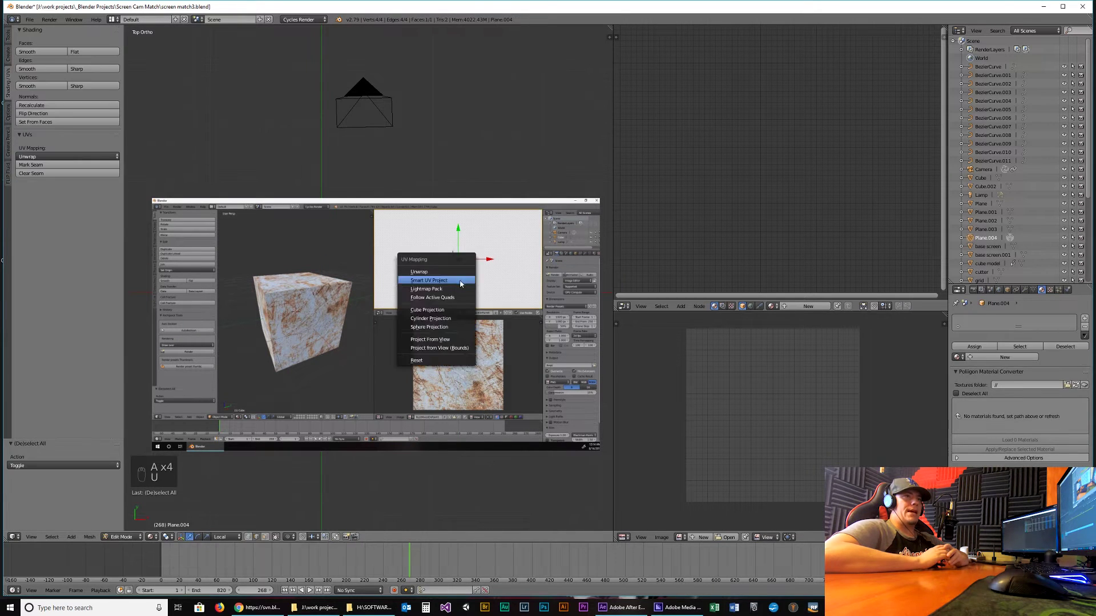
click(463, 280)
click(467, 344)
click(959, 357)
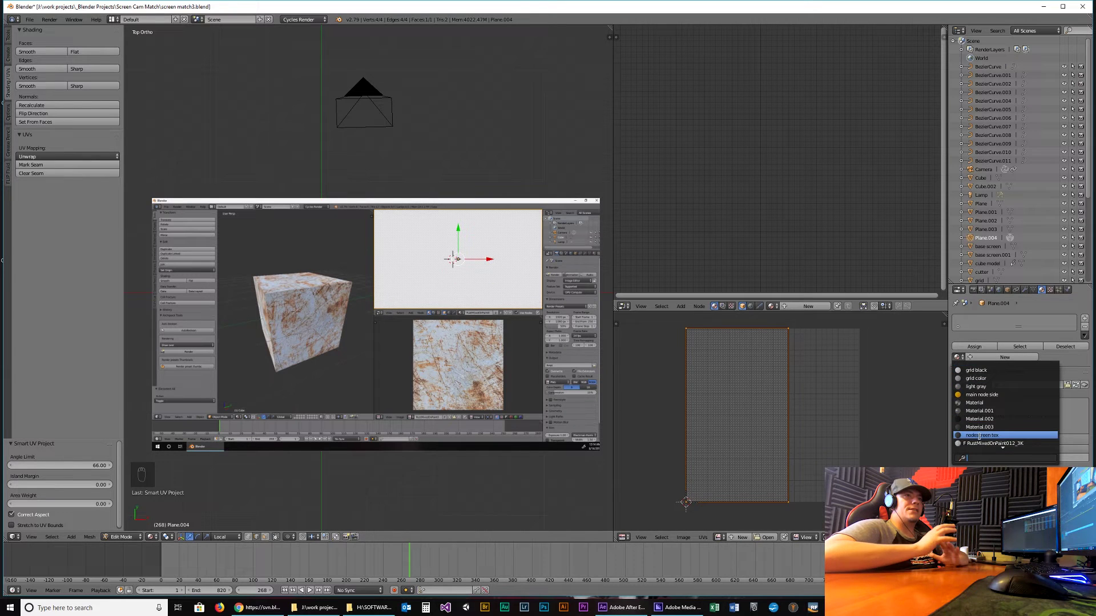
click(973, 435)
Rotate the UV layout by 90° and another 180°, and move it about 0.200 in X and -0.207 in Y.
text(r90)
key(Return)
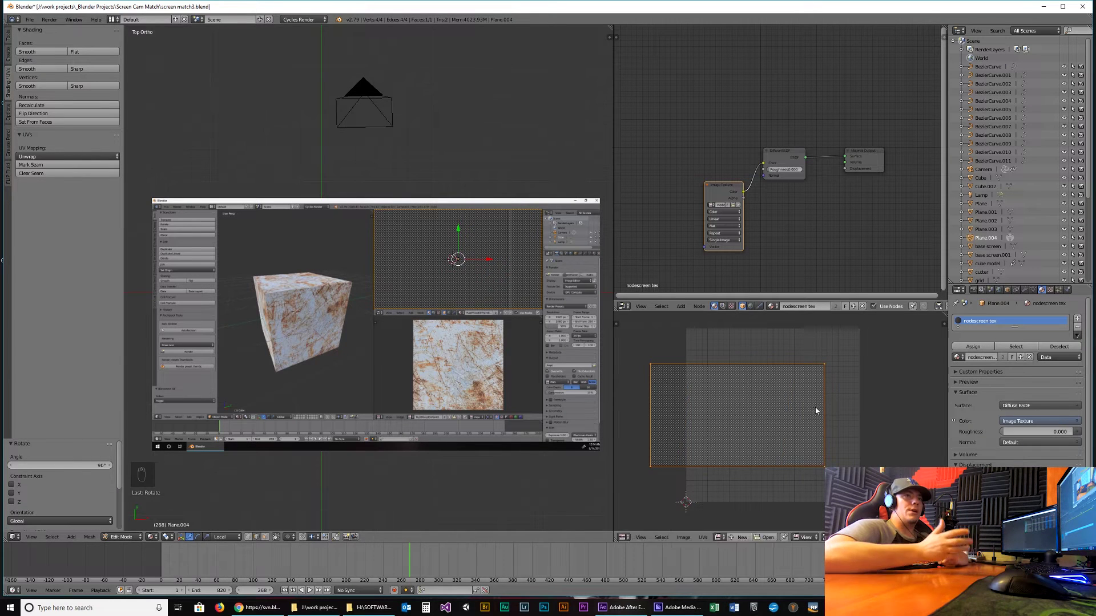
key(g)
right_click(853, 377)
text(r180)
key(Return)
key(g)
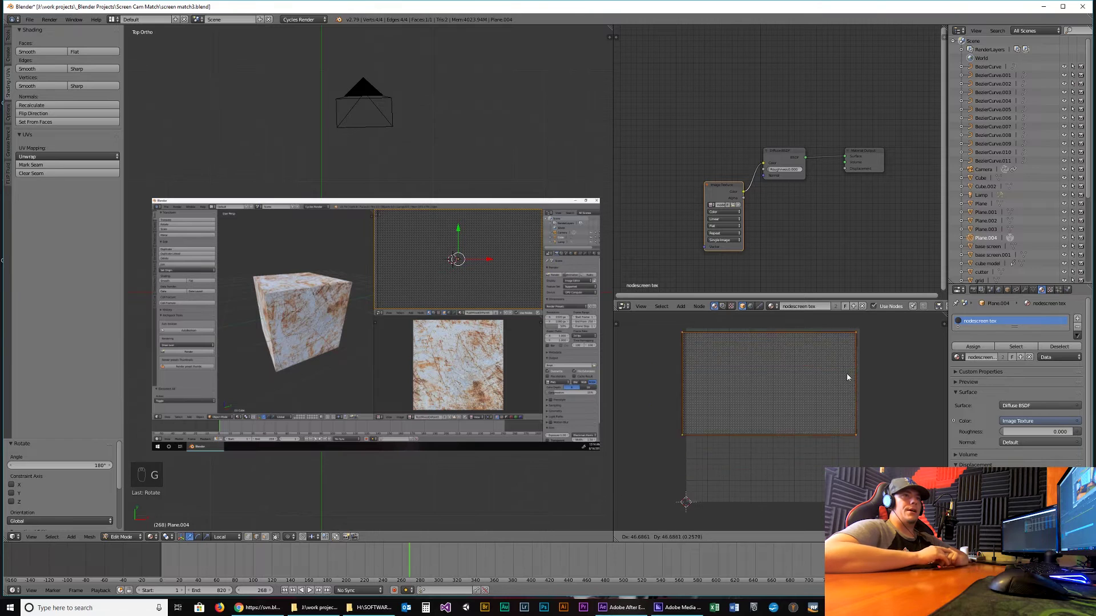
click(852, 449)
Move the UV layout's top edge about 0.409 along Y and align its left edge with the image border.
right_click(783, 405)
key(g)
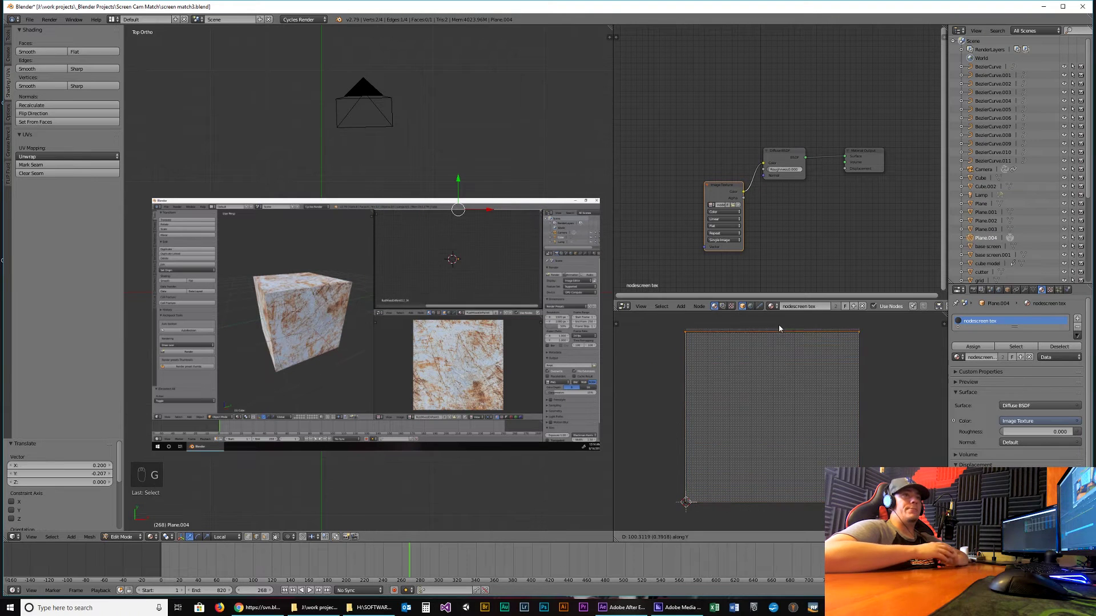
scroll(537, 294, up, 4)
shift+middle_drag(536, 294, 347, 328)
right_click(688, 402)
key(g)
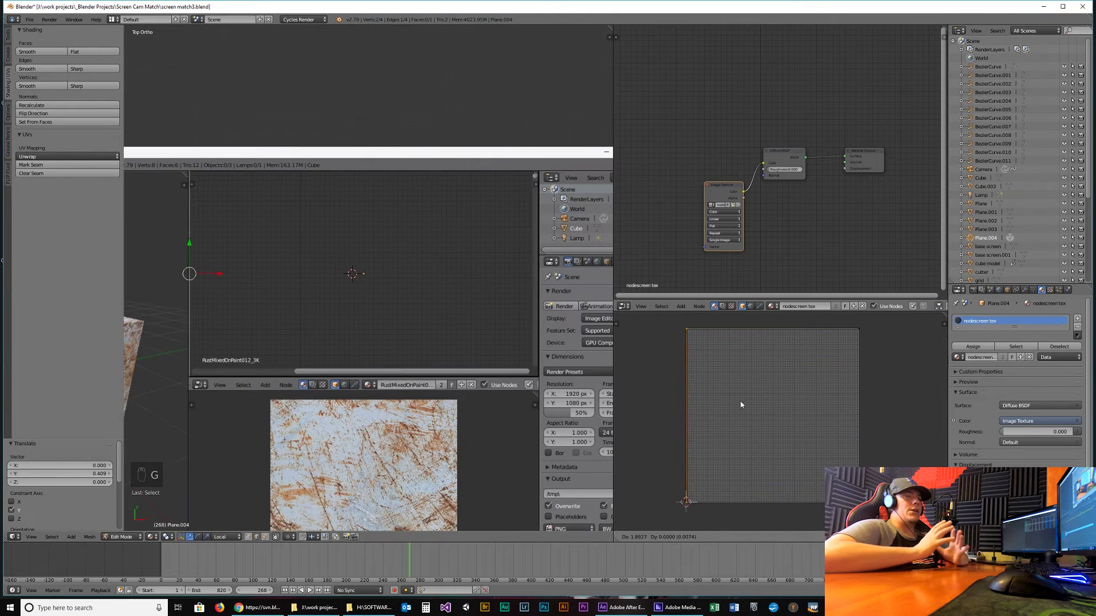
click(741, 402)
Shift the UV layout's right edge about 0.005 along X and fine-tune its bottom edge along Y.
right_click(861, 394)
key(g)
key(x)
click(824, 403)
right_click(771, 456)
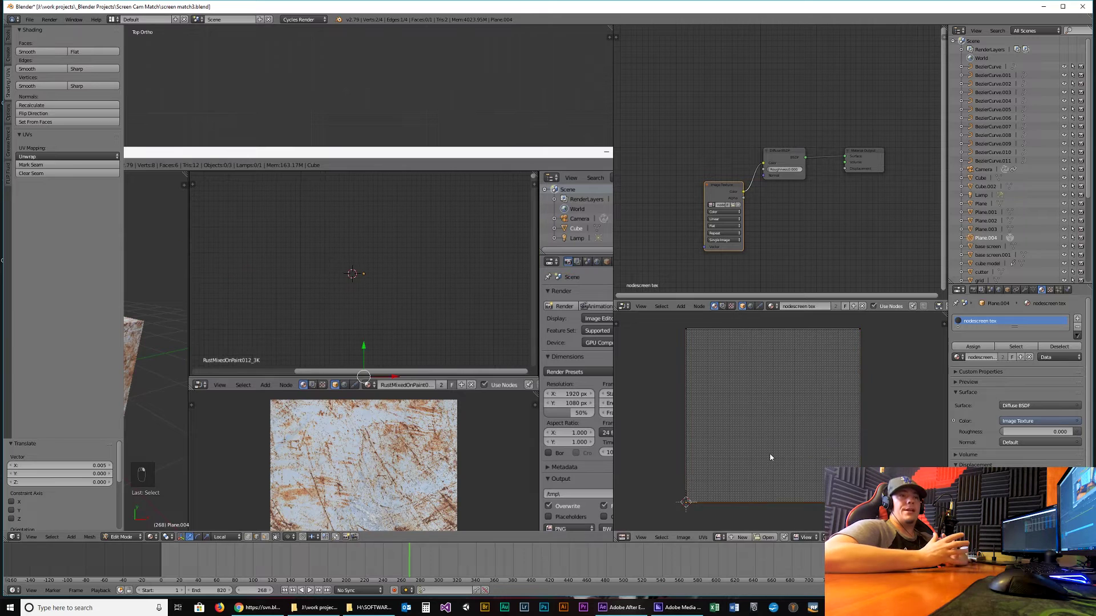
key(g)
key(y)
click(766, 449)
key(a)
key(Tab)
key(Tab)
key(a)
key(a)
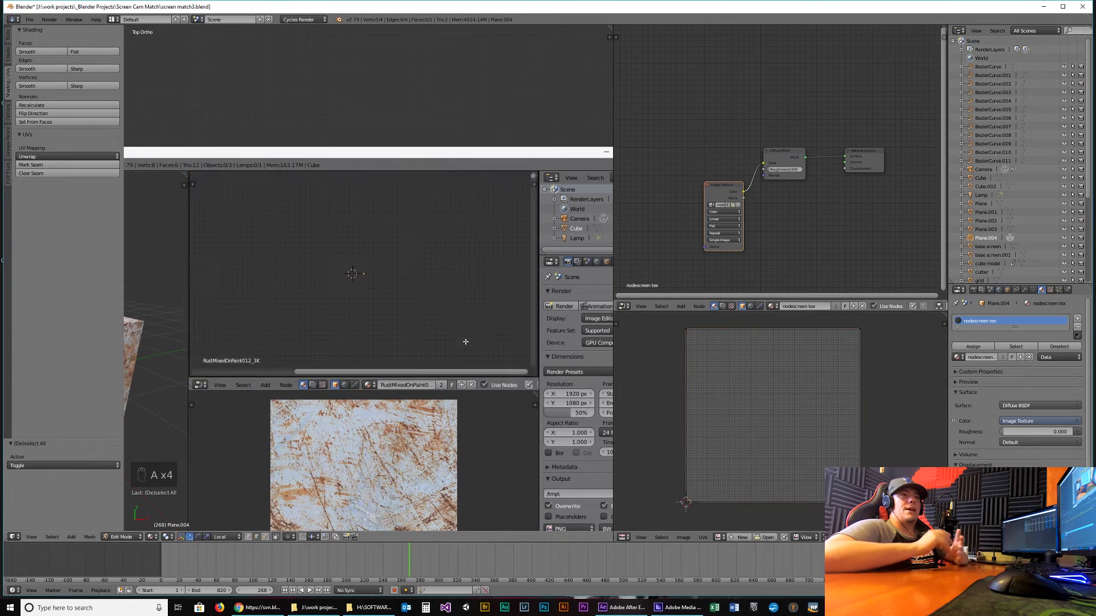
Check the node editor plane from the front and through the camera.
key(KP_1)
scroll(458, 358, down, 3)
shift+middle_drag(448, 348, 476, 485)
scroll(482, 305, up, 2)
key(Tab)
key(a)
key(a)
key(KP_0)
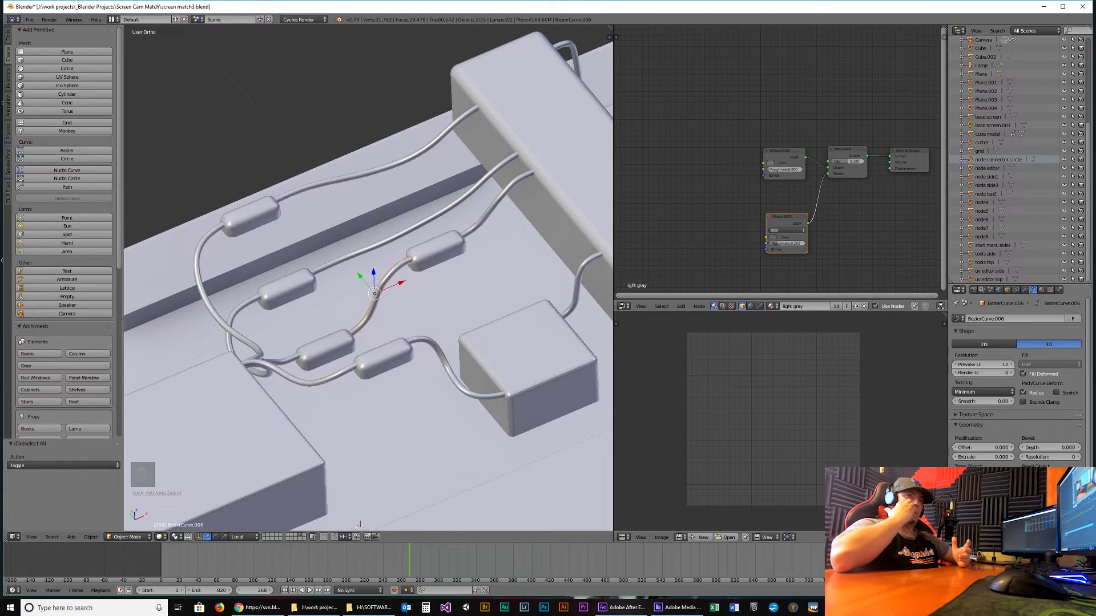
Examine the cable curve between the GLOSS and Invert nodes in and out of edit mode.
middle_drag(375, 316, 402, 311)
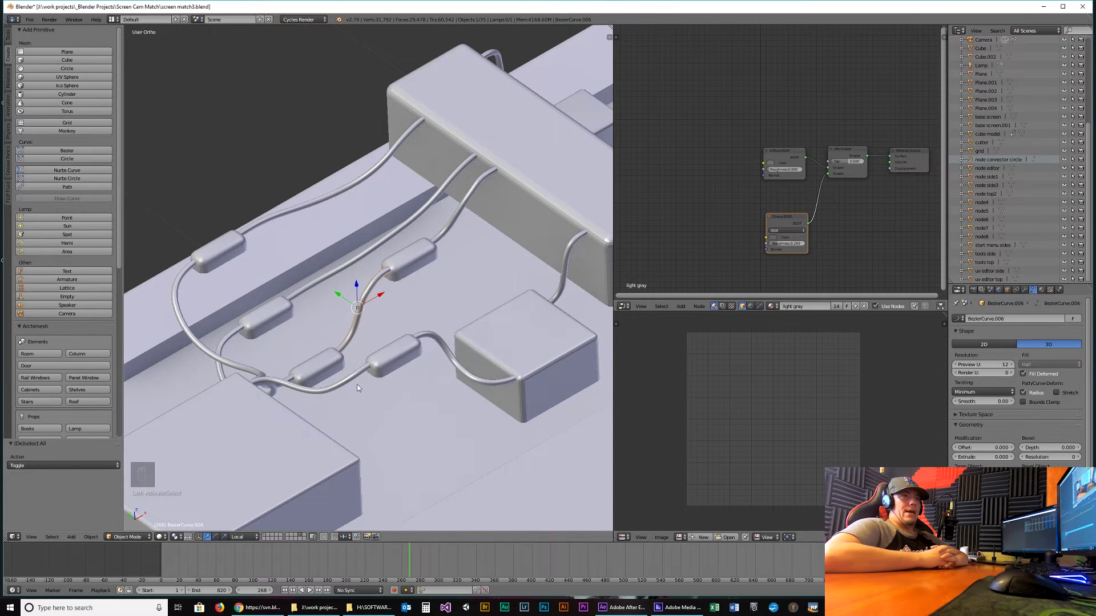
key(Tab)
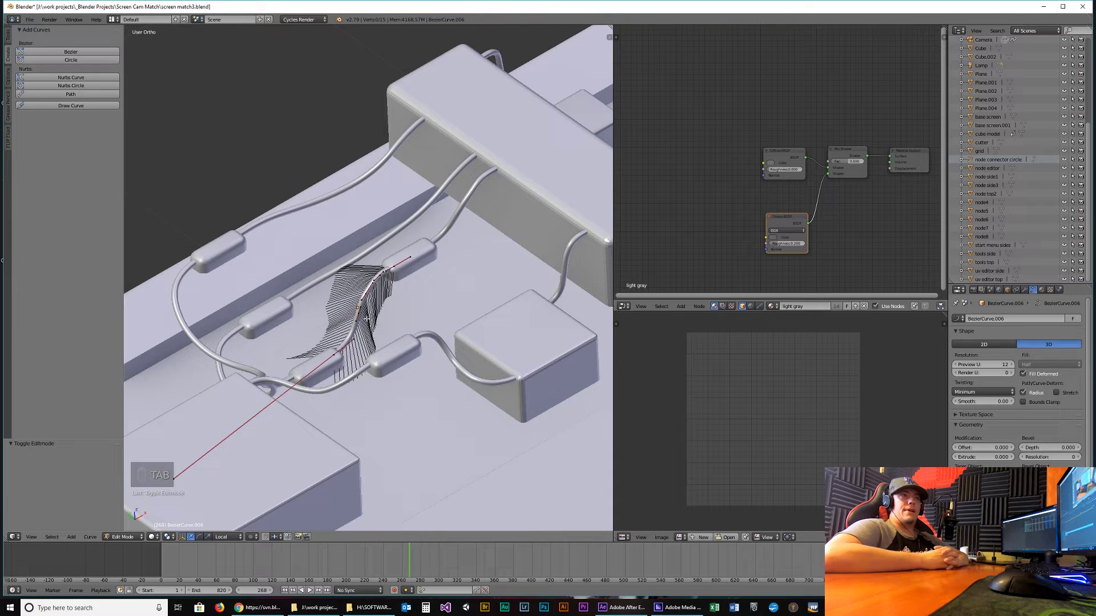
key(Tab)
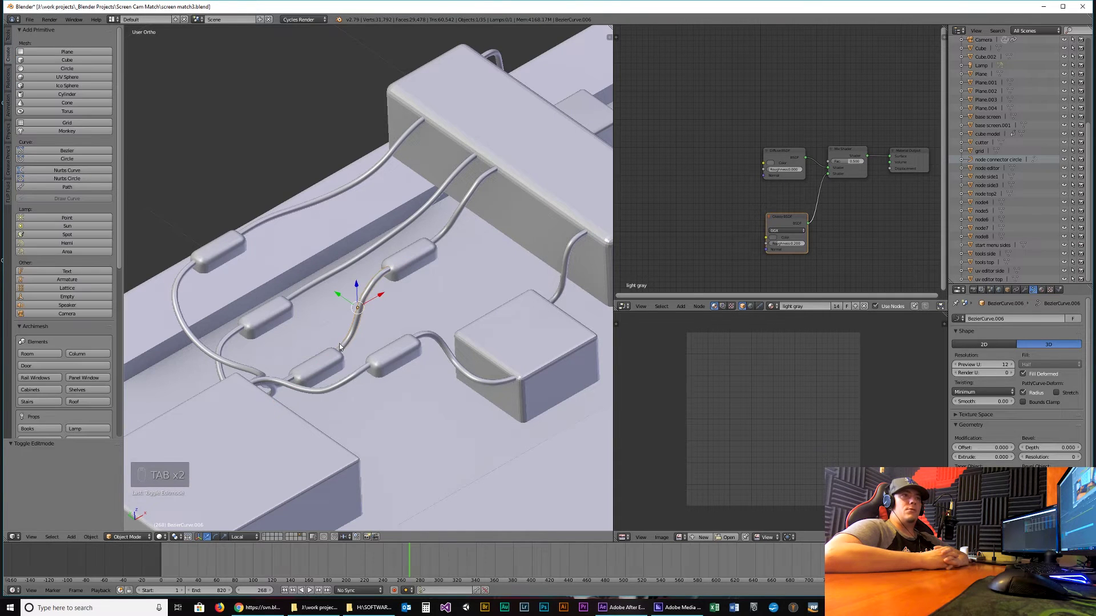
key(a)
key(a)
key(a)
mouse_move(337, 357)
middle_down()
mouse_move(417, 359)
mouse_move(322, 358)
mouse_move(341, 351)
middle_up()
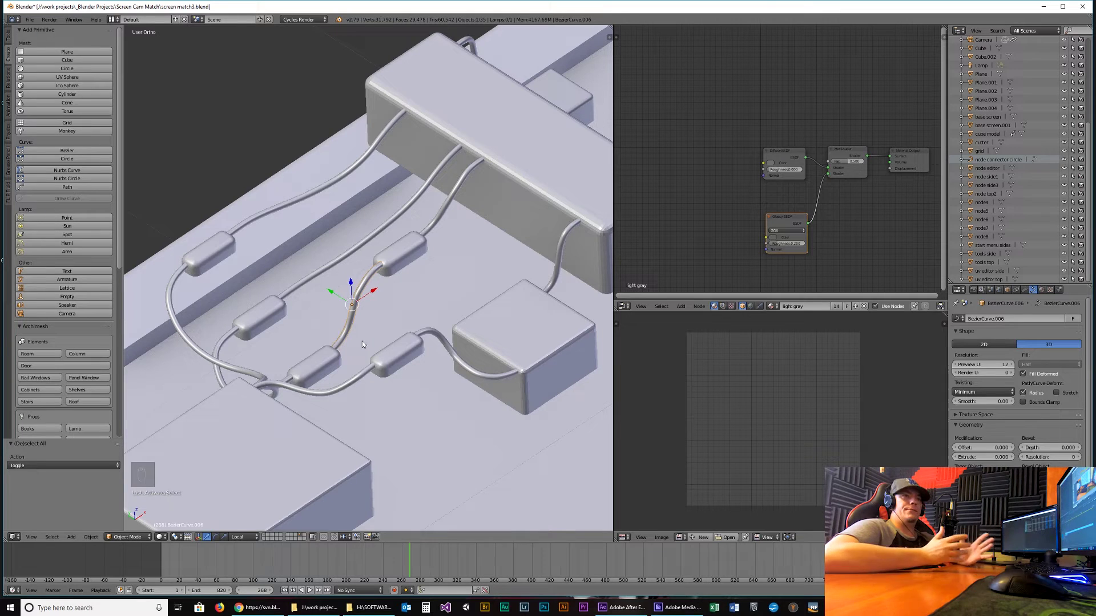
Review the conversion options for the selected cable curve and inspect its control points again.
key(ctrl+alt+shift+c)
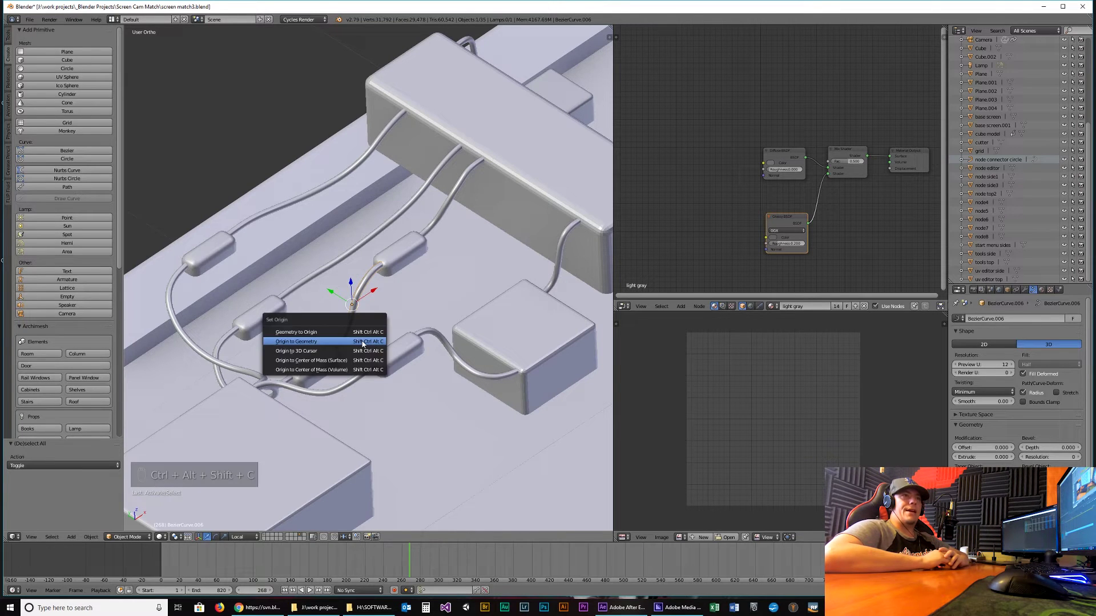
key(alt+c)
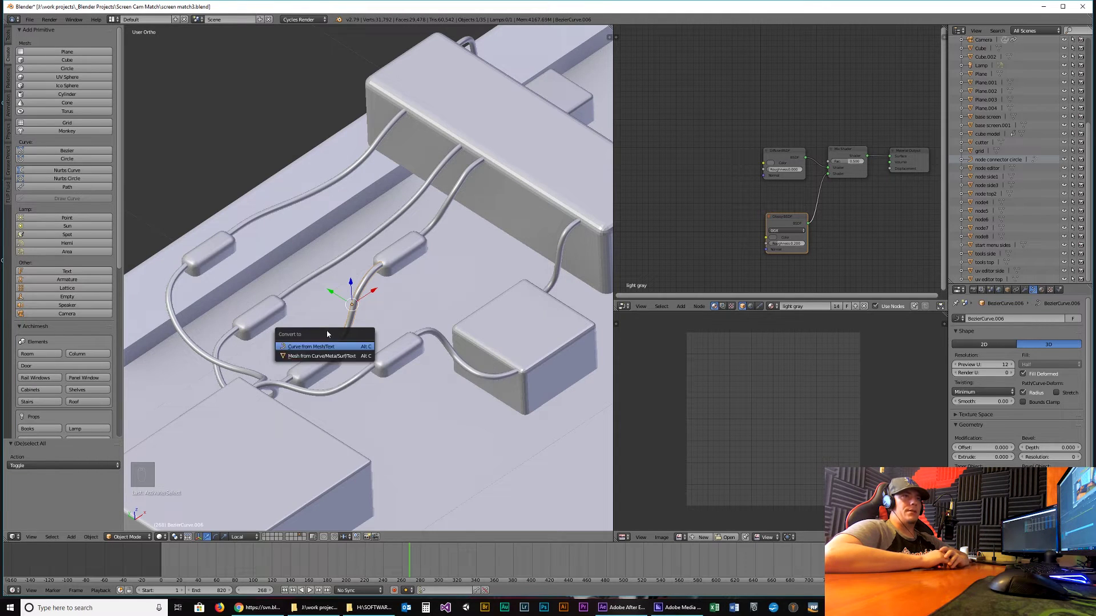
key(Tab)
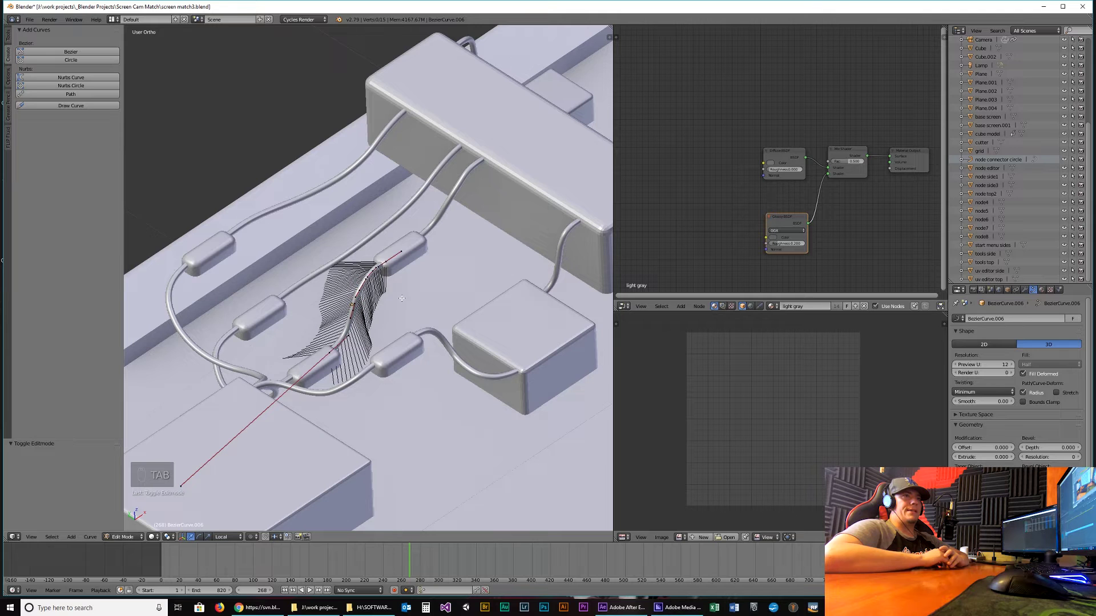
key(a)
key(a)
key(Tab)
middle_drag(431, 304, 411, 323)
Check the cable curve's material and preview the node connections in rendered shading.
click(1042, 290)
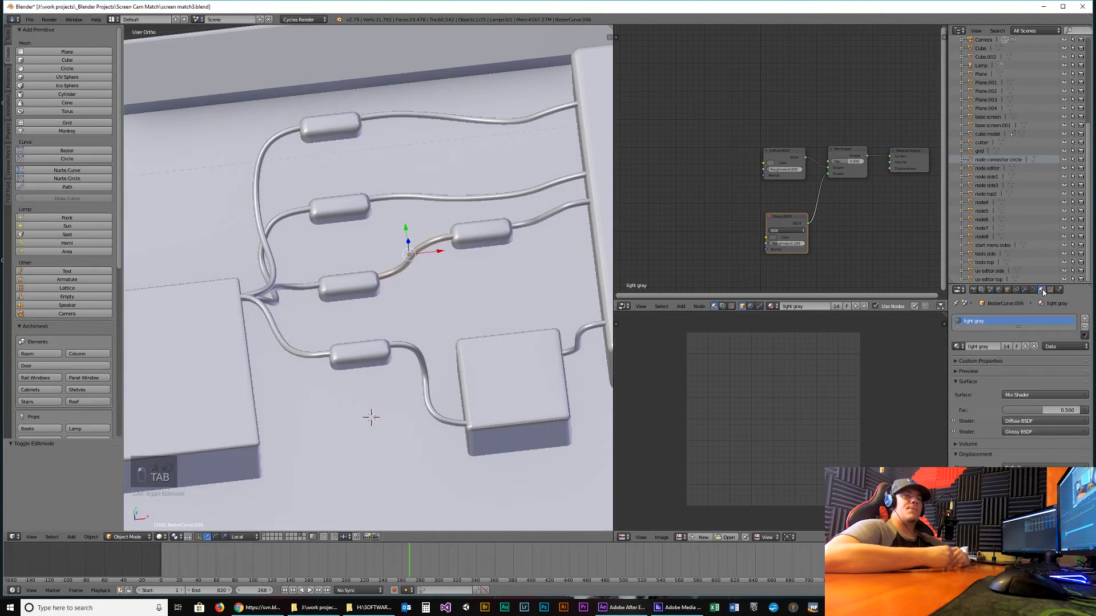
key(Tab)
key(Tab)
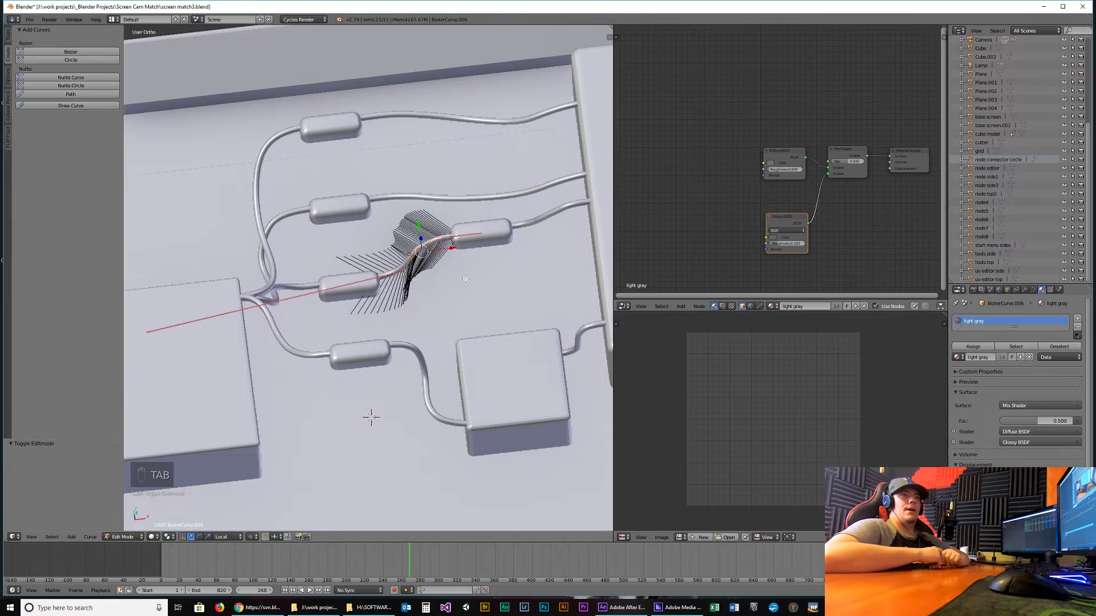
key(shift+z)
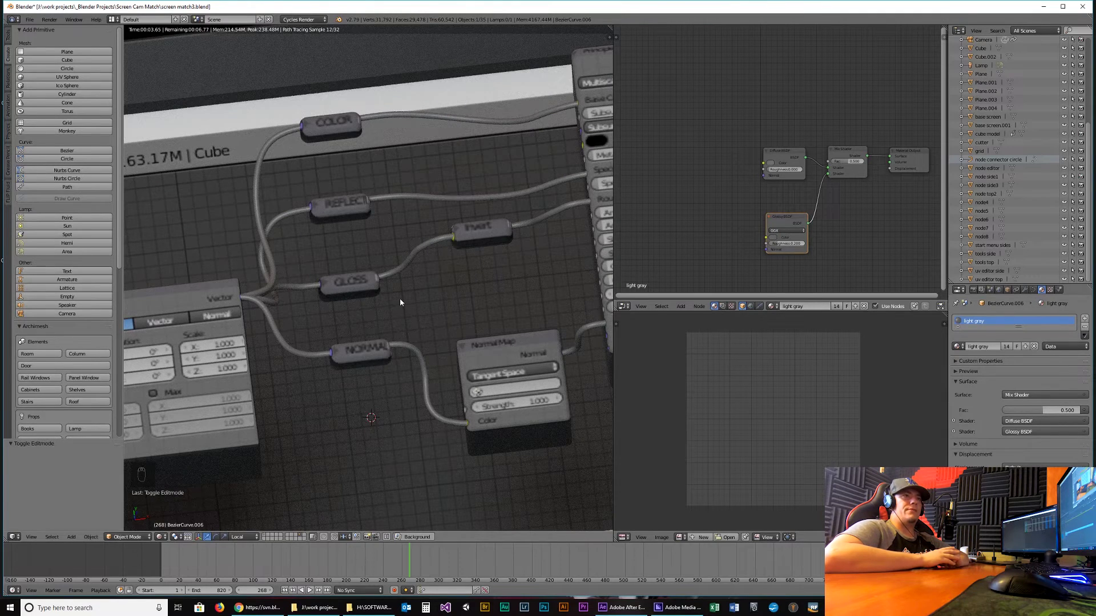
Preview the entire modelled screen in rendered shading and examine its pieces in solid shading.
key(shift+z)
scroll(399, 299, down, 6)
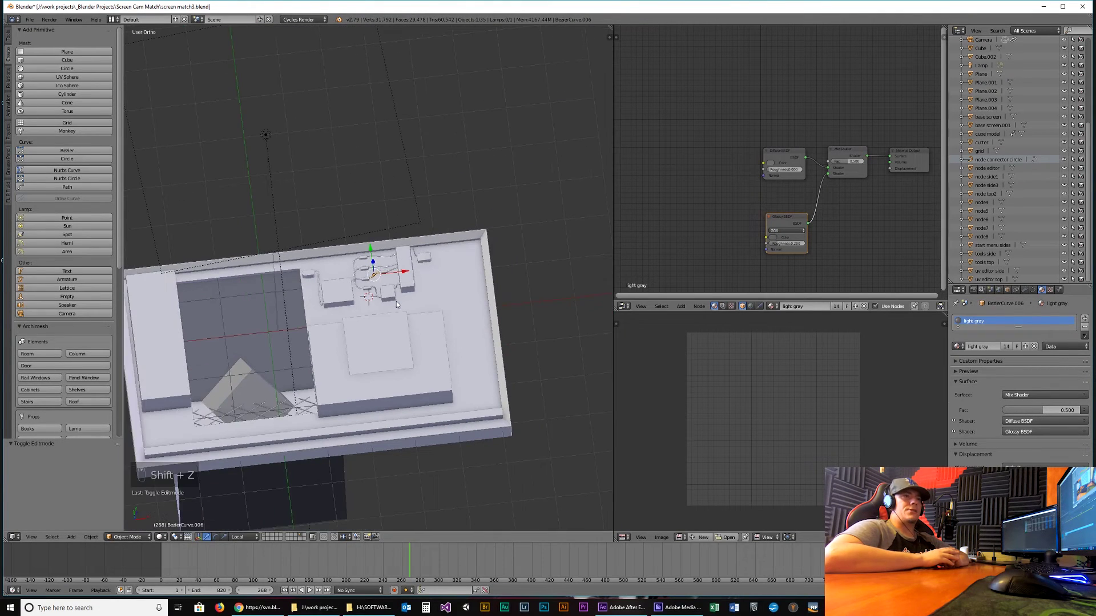
mouse_move(396, 301)
middle_down()
mouse_move(403, 329)
mouse_move(457, 282)
mouse_move(454, 323)
mouse_move(454, 307)
middle_up()
key(shift+z)
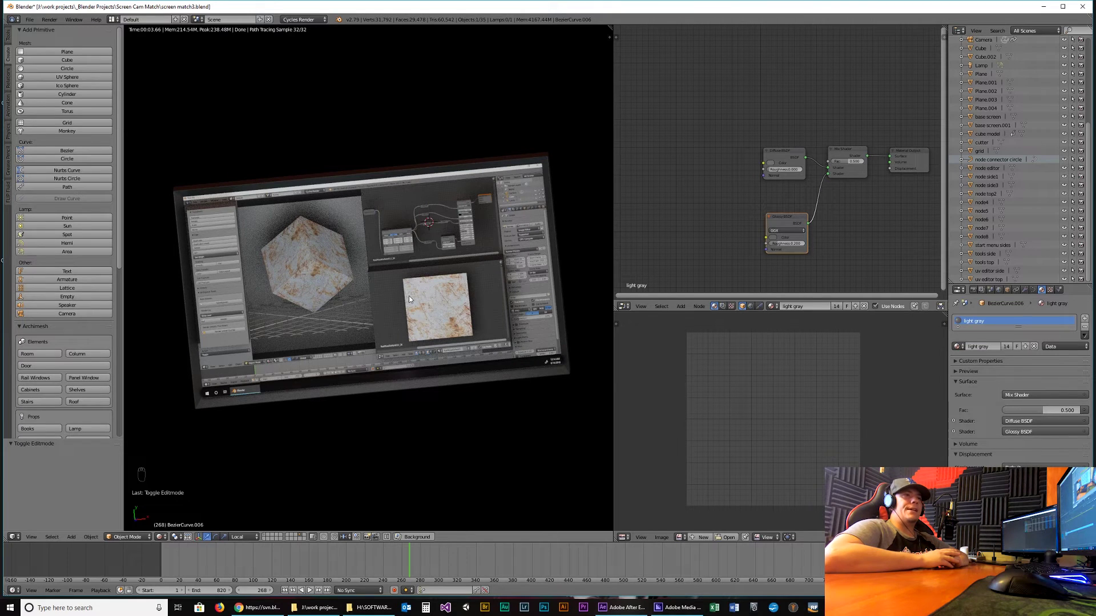
key(shift+z)
scroll(437, 272, up, 5)
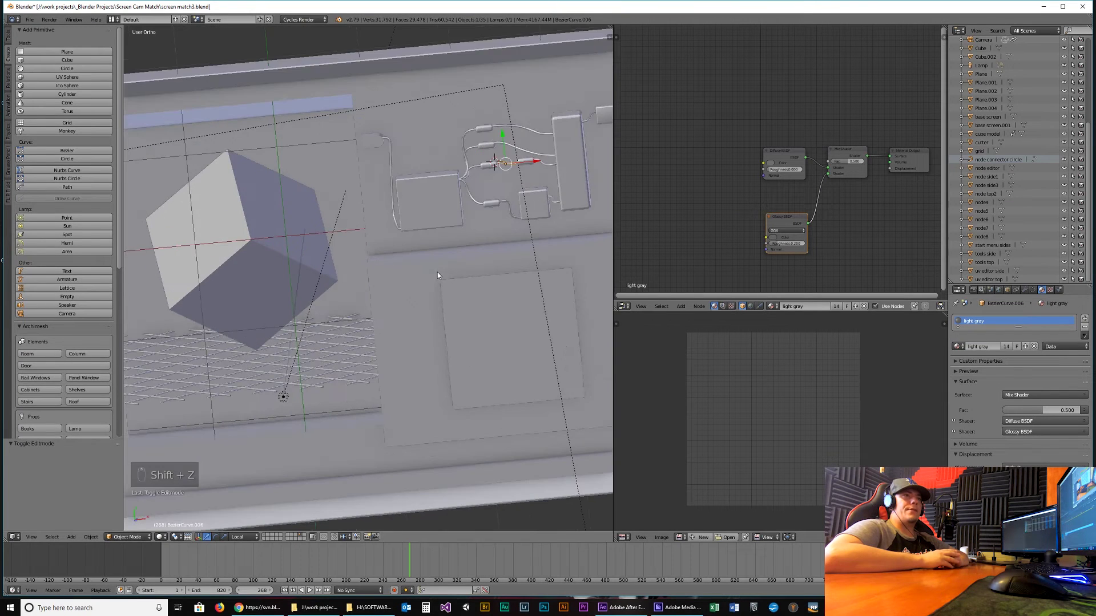
Examine the modelled nodes and cables up close and switch the viewport shading to rendered.
shift+middle_drag(392, 311, 358, 363)
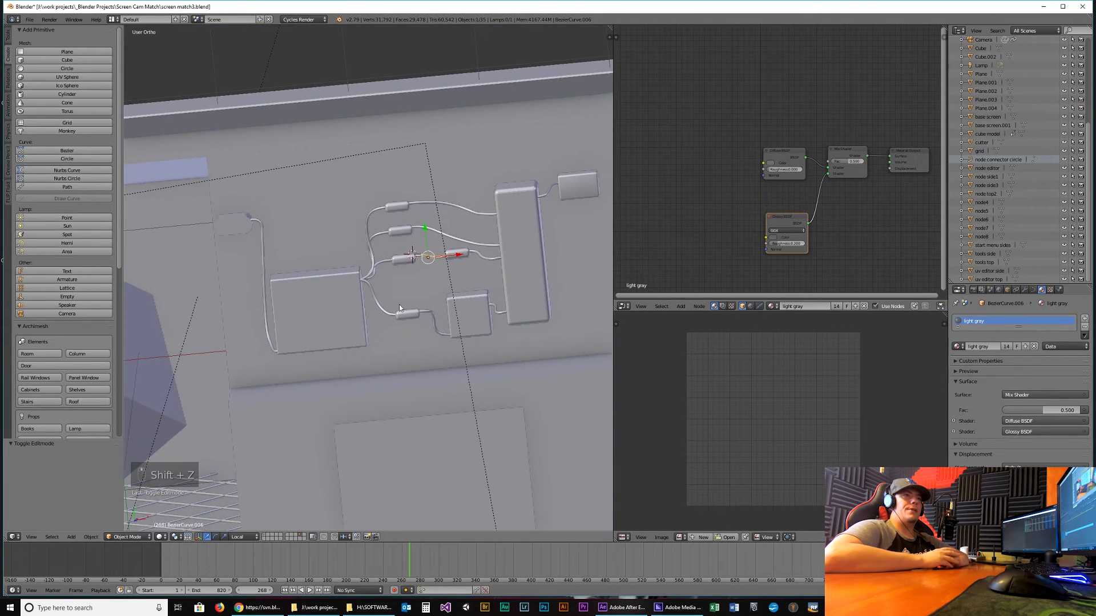
key(shift+z)
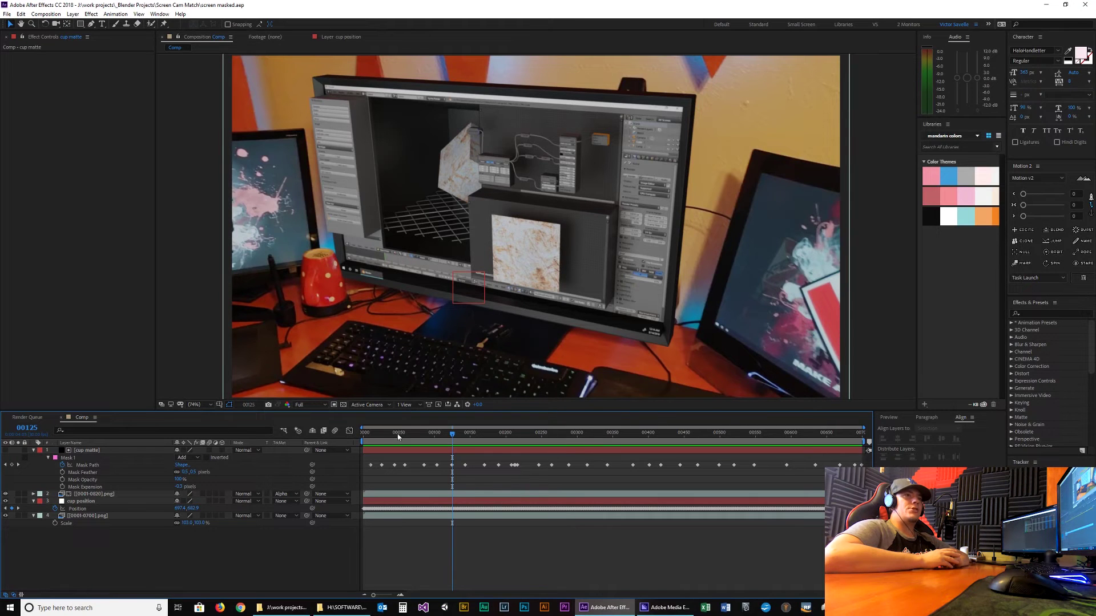
Switch to After Effects and scrub through the composited monitor footage from frame 0 to frame 114.
click(364, 437)
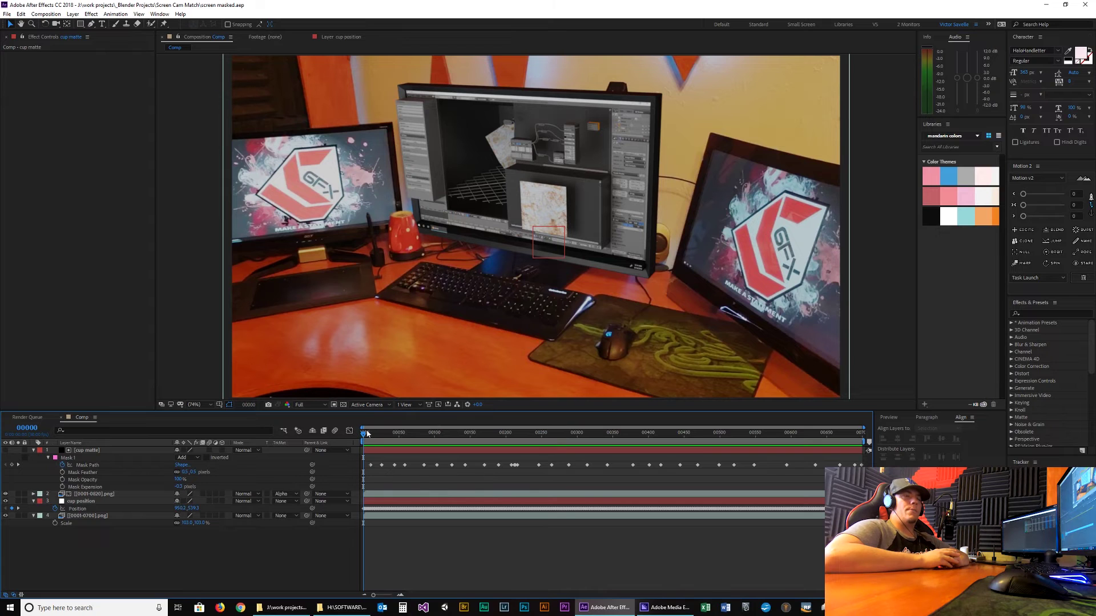
drag(365, 437, 398, 439)
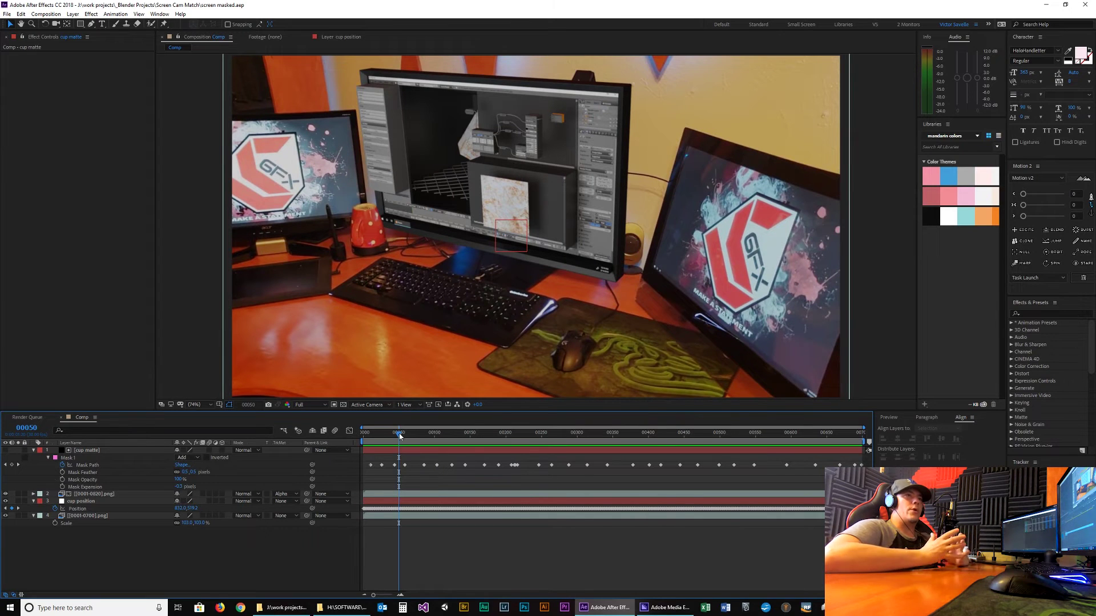
drag(405, 437, 445, 441)
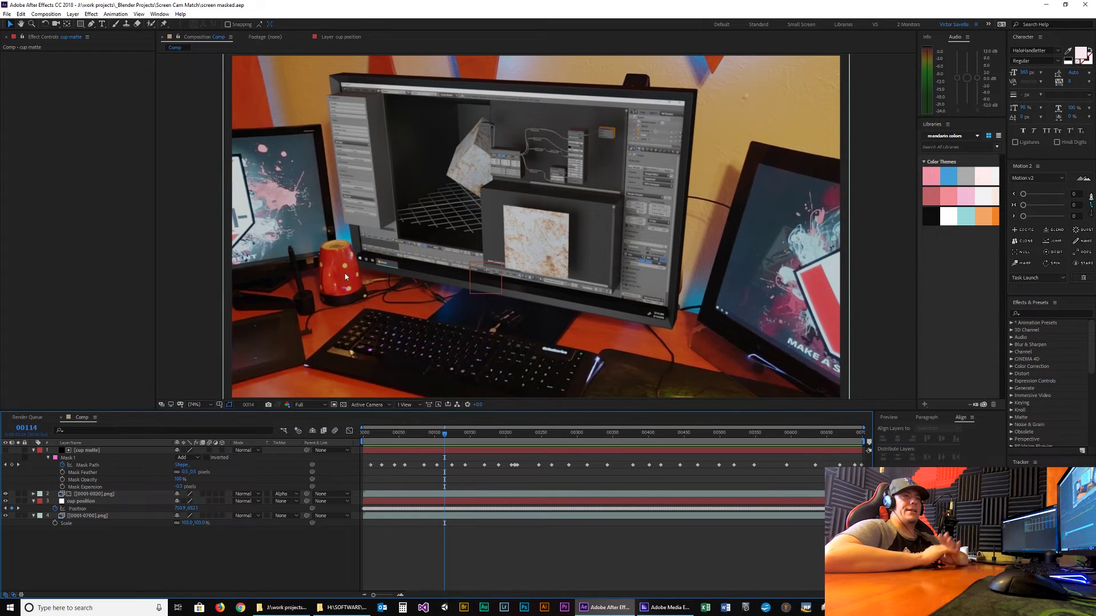
Select Mask 1 of the cup matte layer and inspect its outline around the red cup from frame 114 to 158.
click(88, 458)
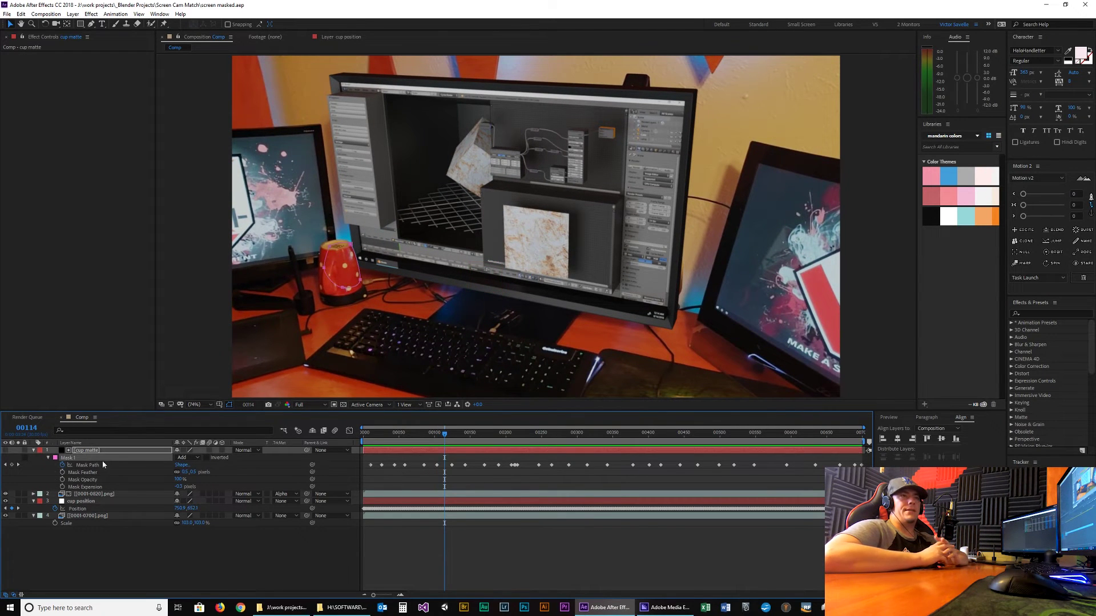
scroll(338, 266, up, 2)
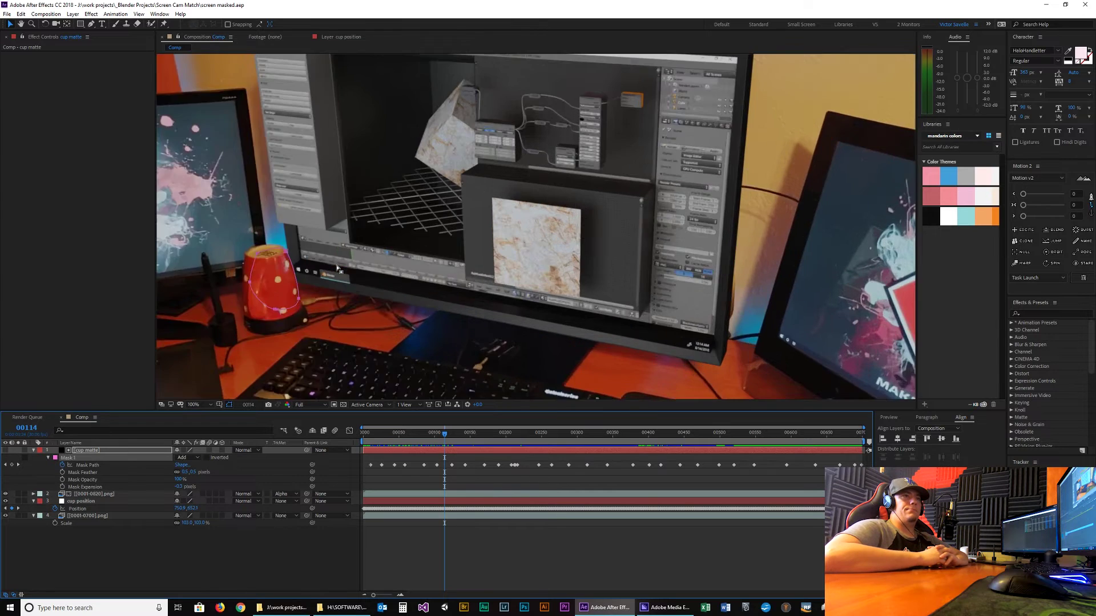
middle_drag(338, 264, 490, 235)
drag(489, 235, 385, 246)
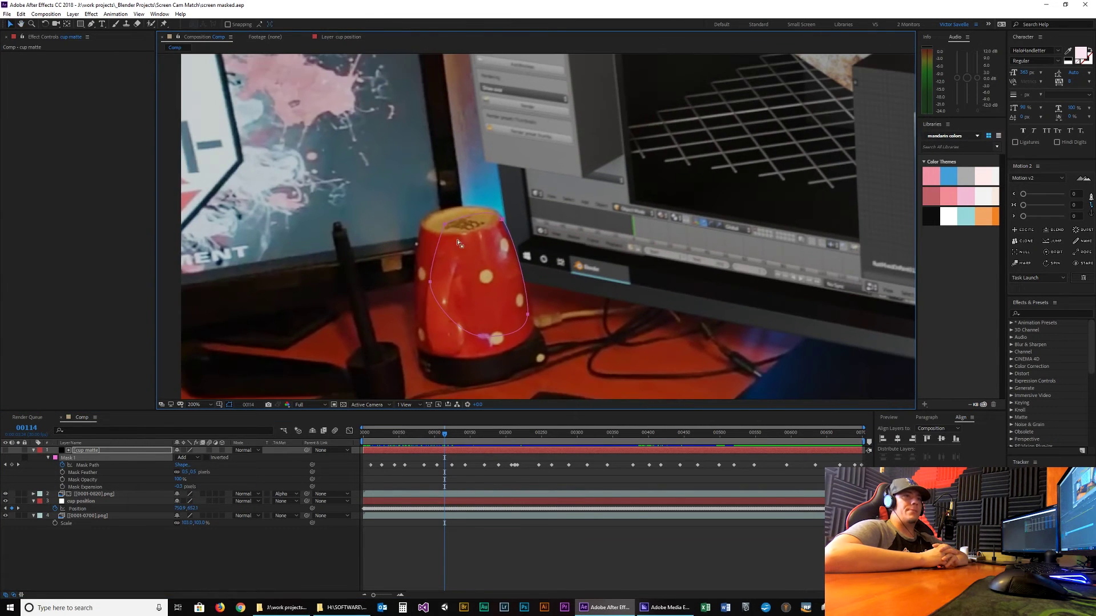
drag(493, 253, 485, 220)
key(v)
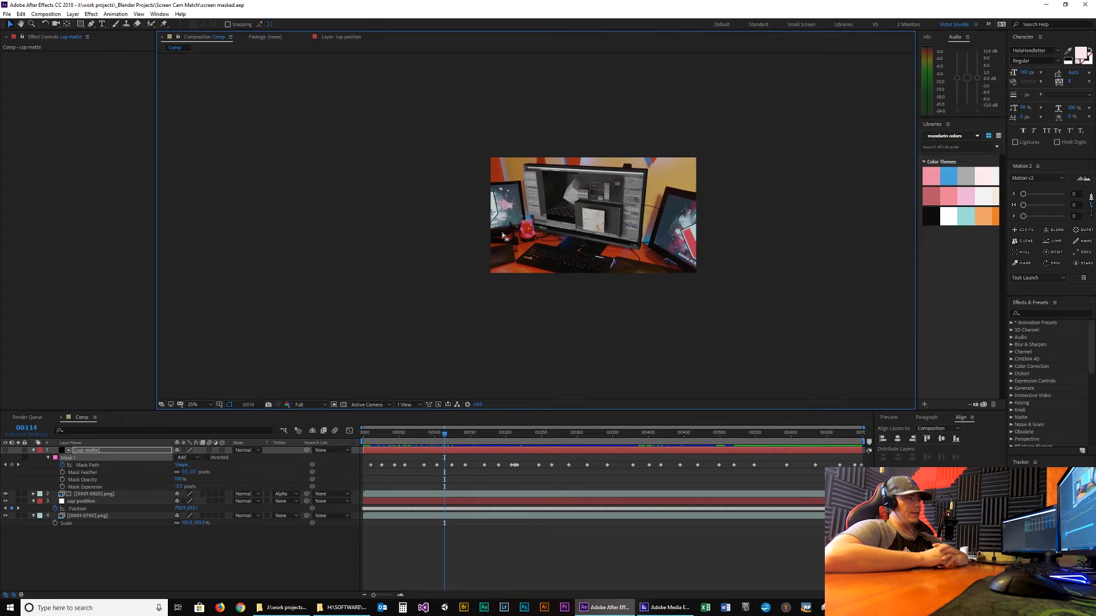
scroll(505, 236, down, 2)
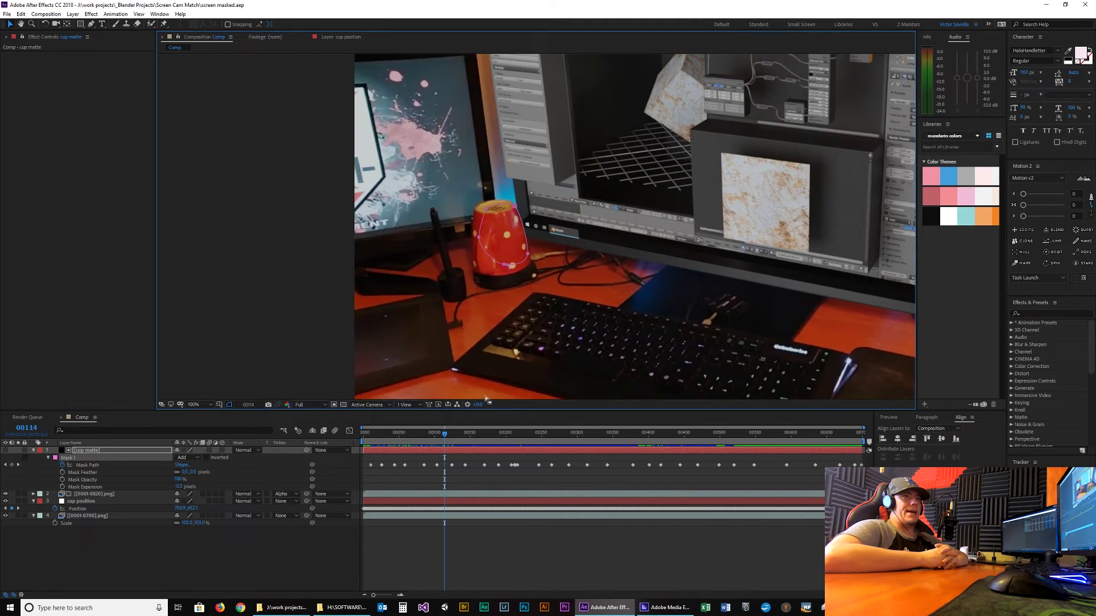
drag(443, 435, 480, 469)
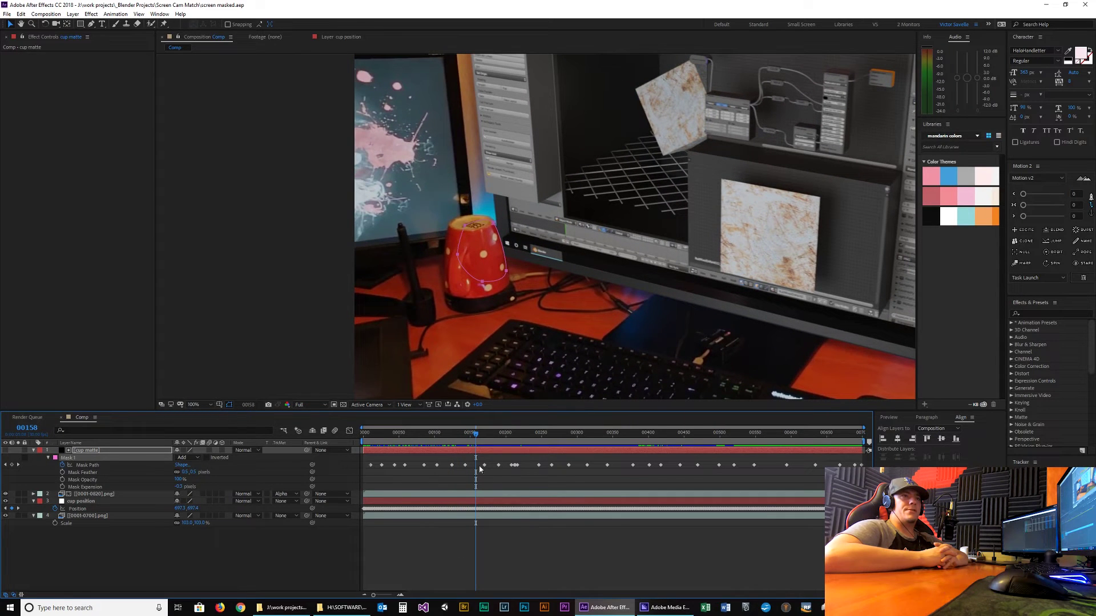
Examine the bottom [0001-0700].png footage, the cup position motion path and the cup matte layer in the composition.
click(117, 517)
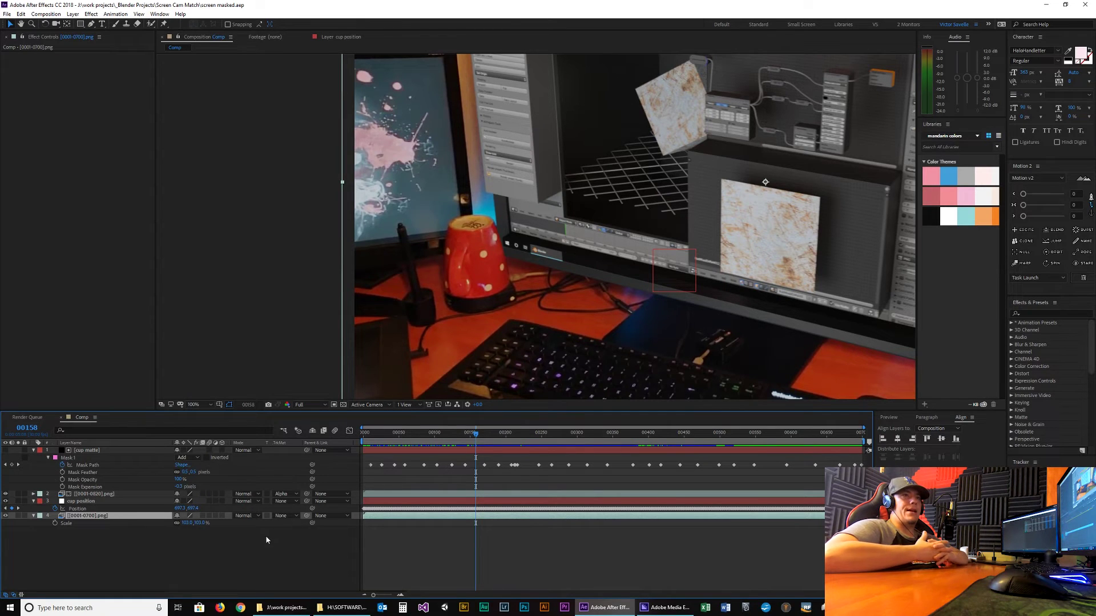
key(comma)
key(comma)
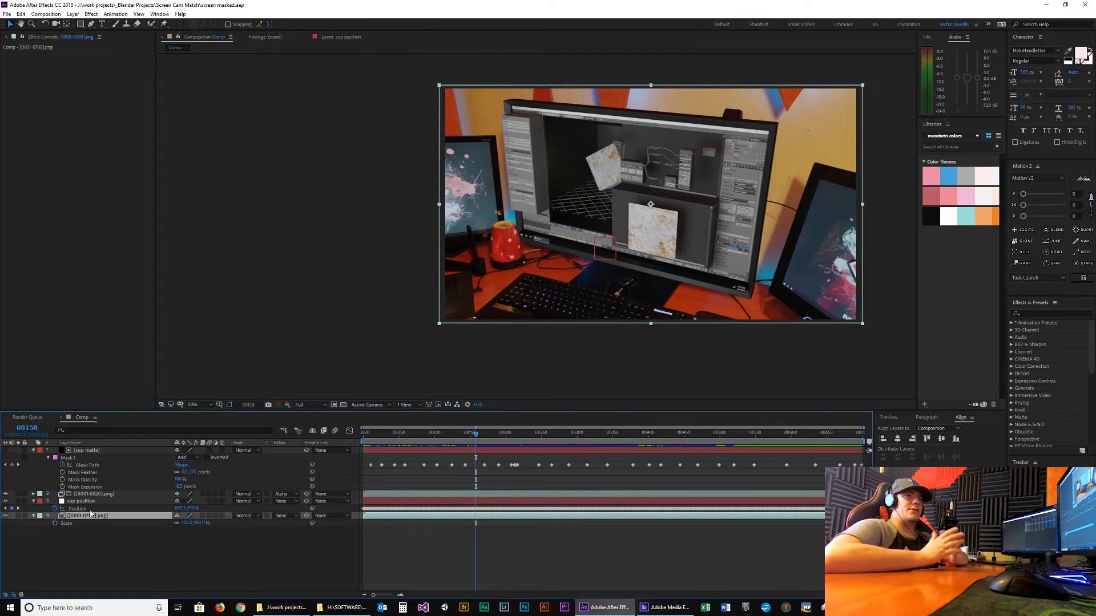
click(111, 500)
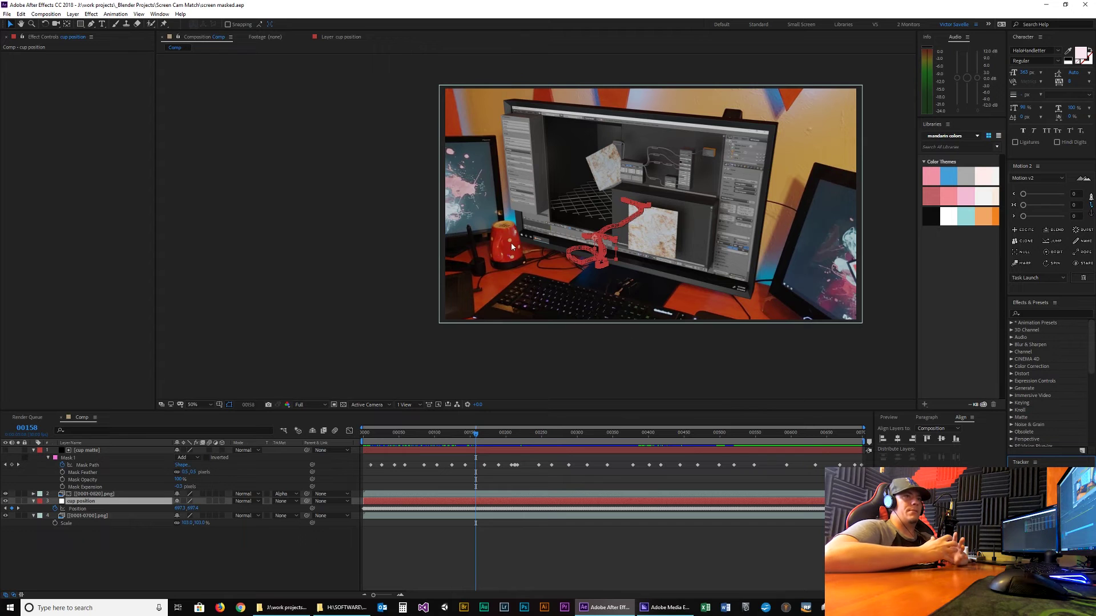
scroll(509, 245, up, 2)
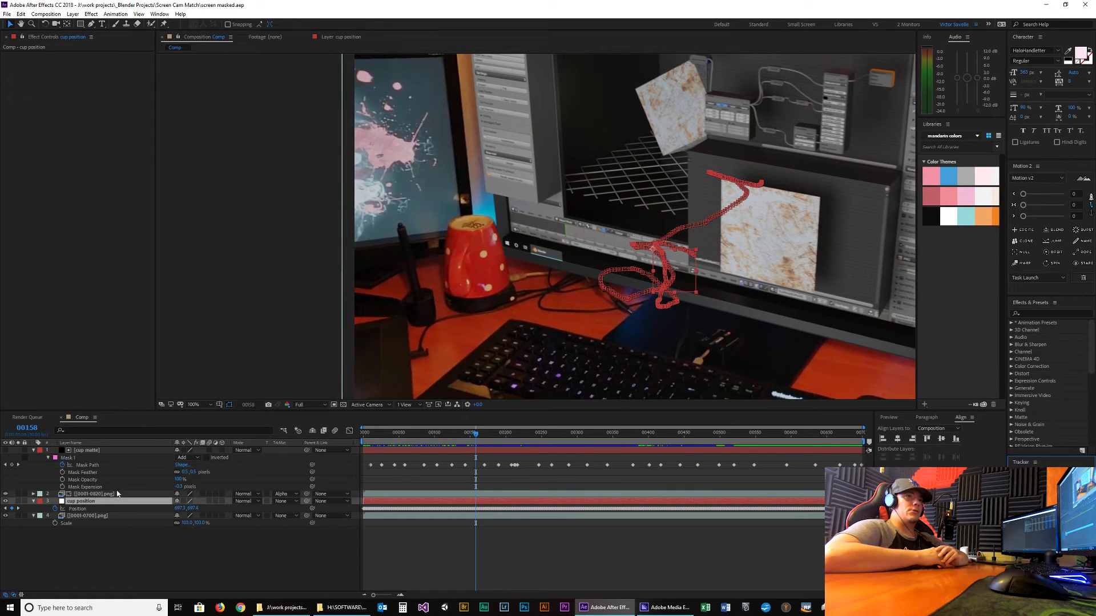
click(100, 450)
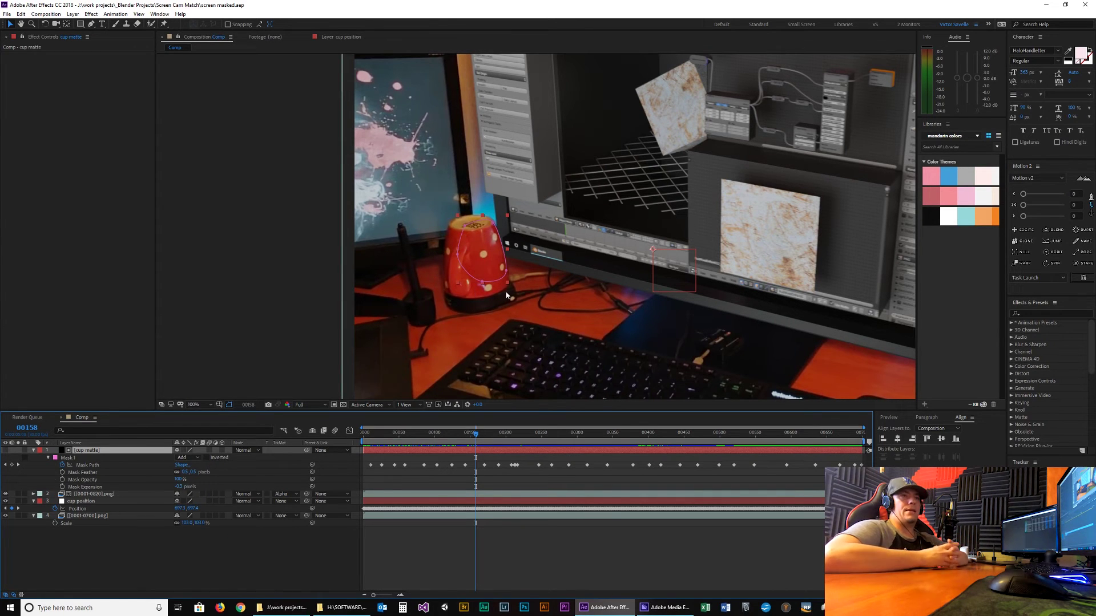
click(108, 502)
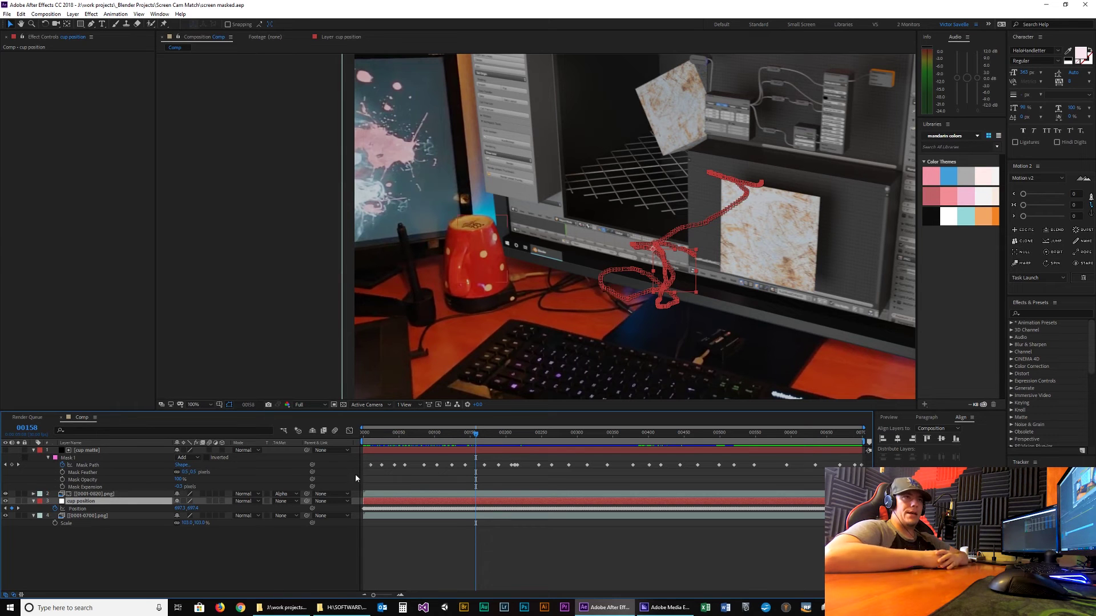
click(97, 451)
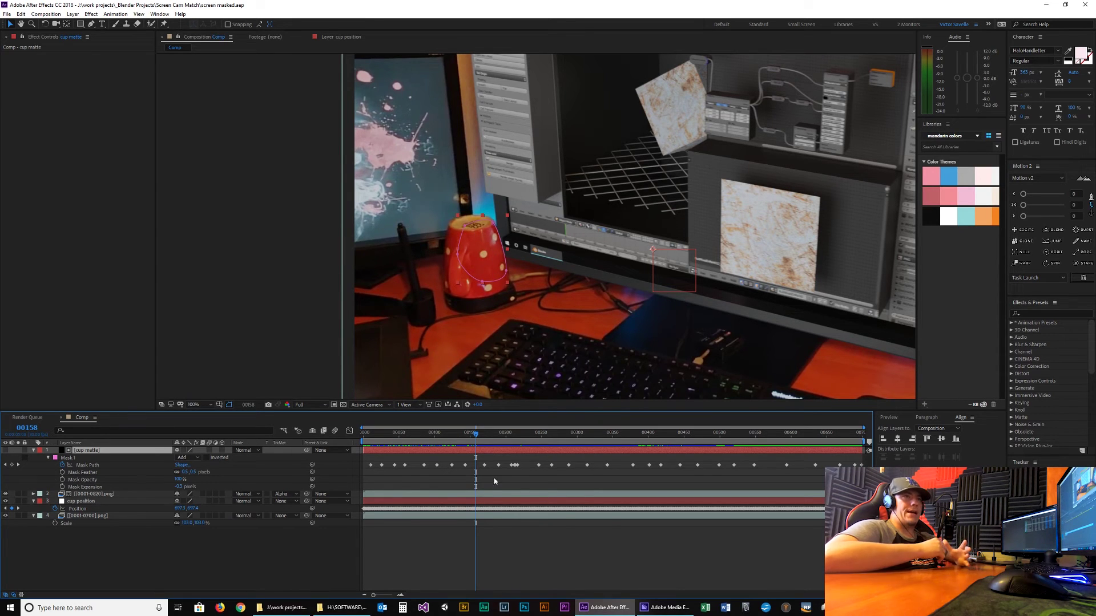
Examine the cup matte's mask up close between frames 113 and 131 and review its Mask Path keyframes.
mouse_move(425, 440)
mouse_down()
mouse_move(392, 442)
mouse_move(445, 448)
mouse_up()
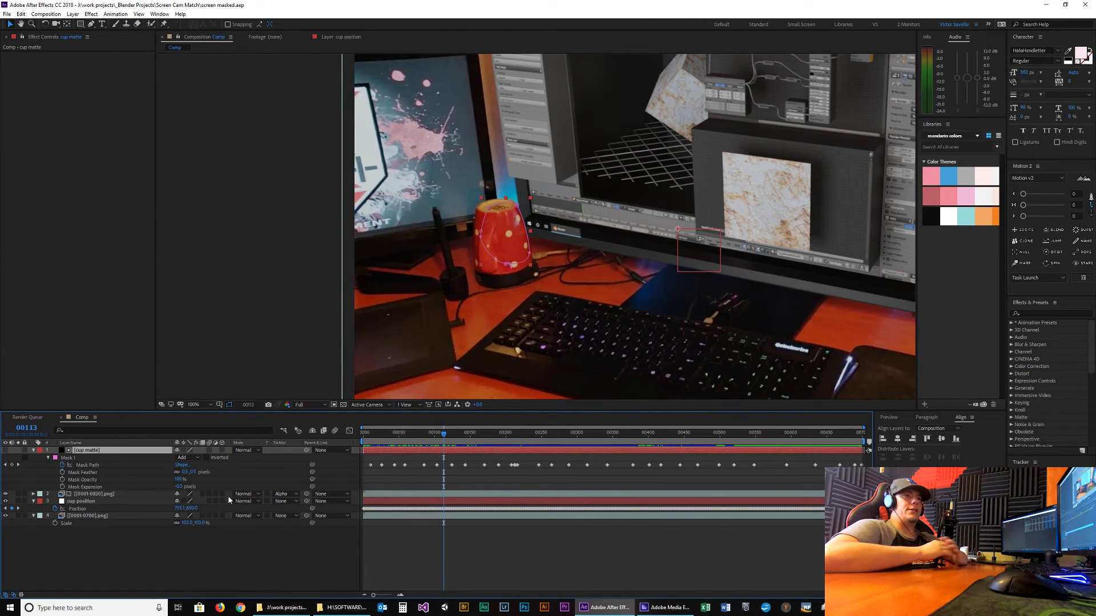
scroll(522, 228, up, 2)
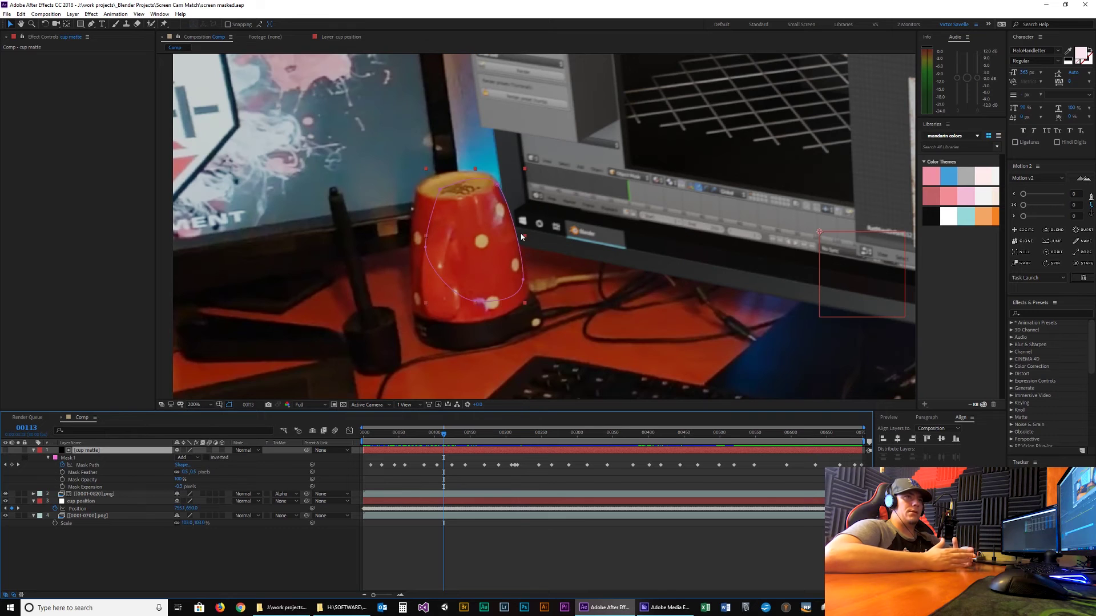
drag(448, 440, 459, 442)
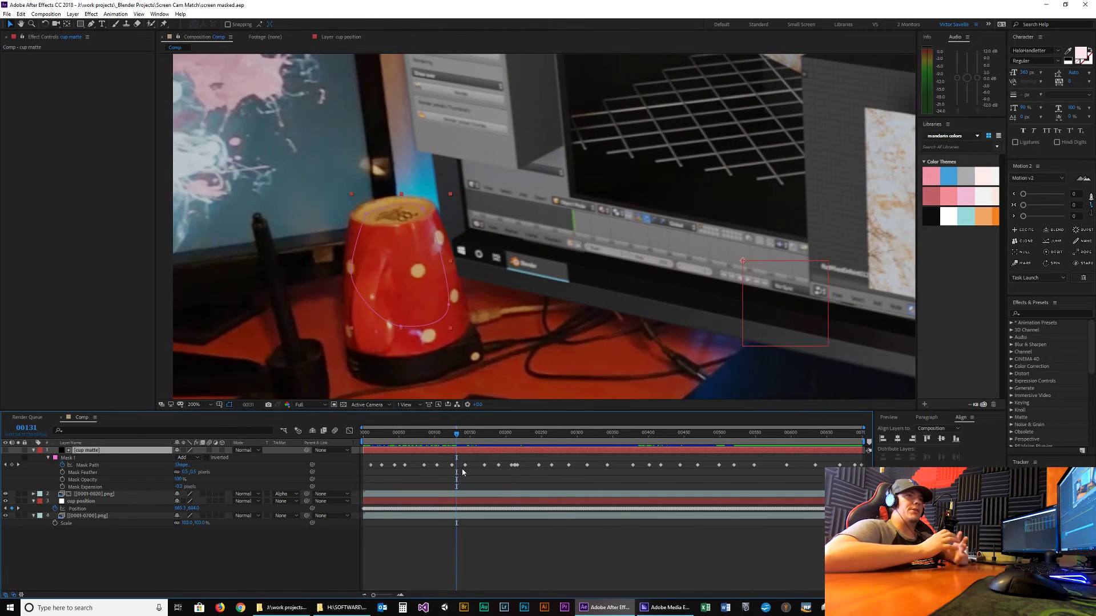
drag(368, 471, 853, 458)
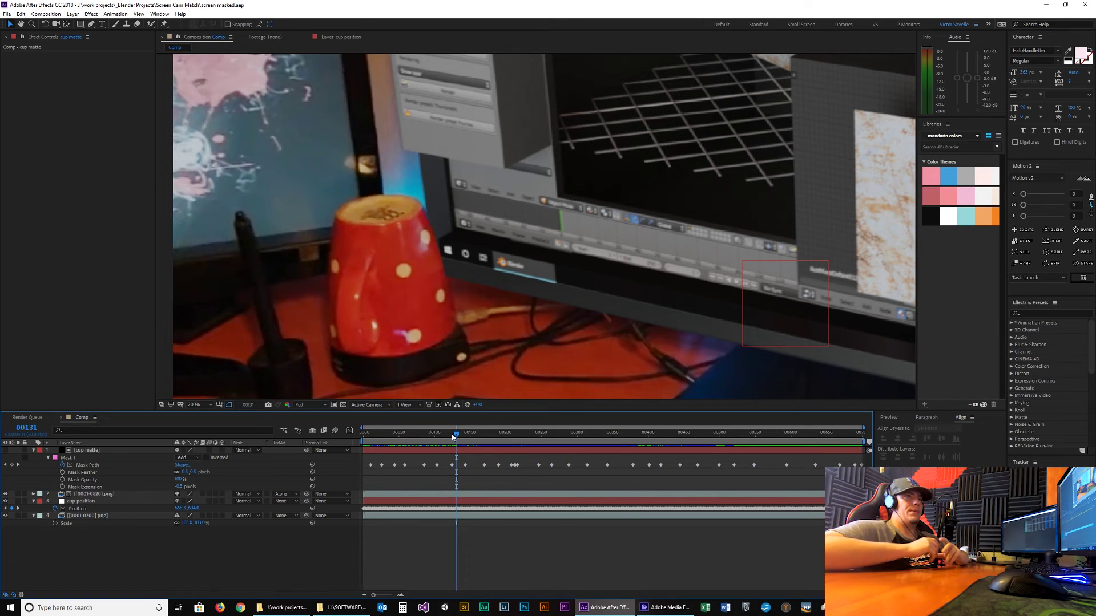
Scrub to frame 199, fit the whole composition in the viewer and review the footage beyond that frame.
drag(457, 438, 504, 427)
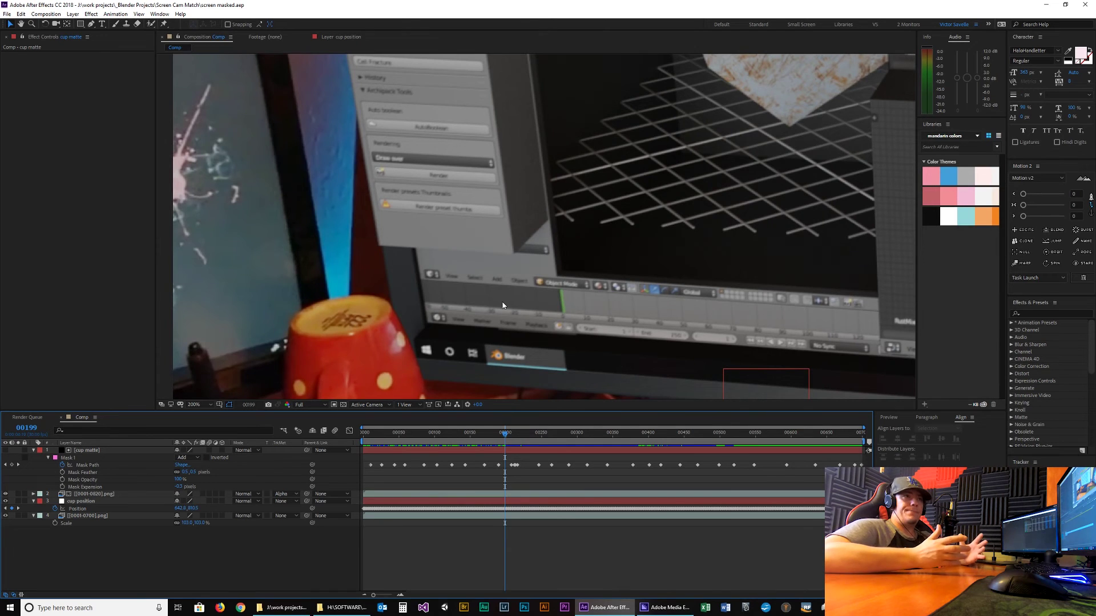
key(comma)
key(comma)
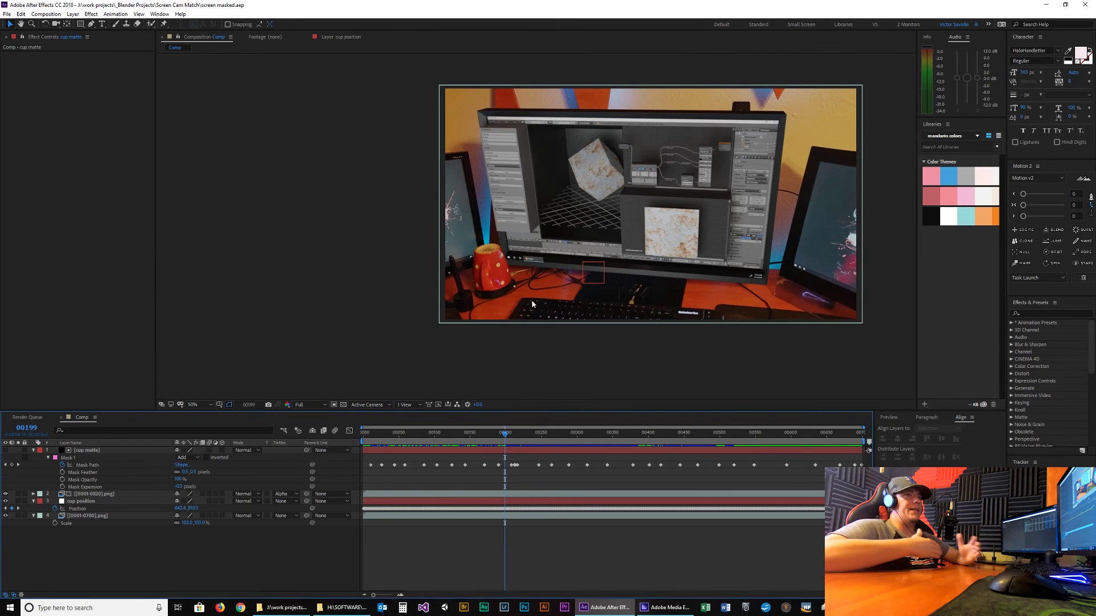
key(shift+slash)
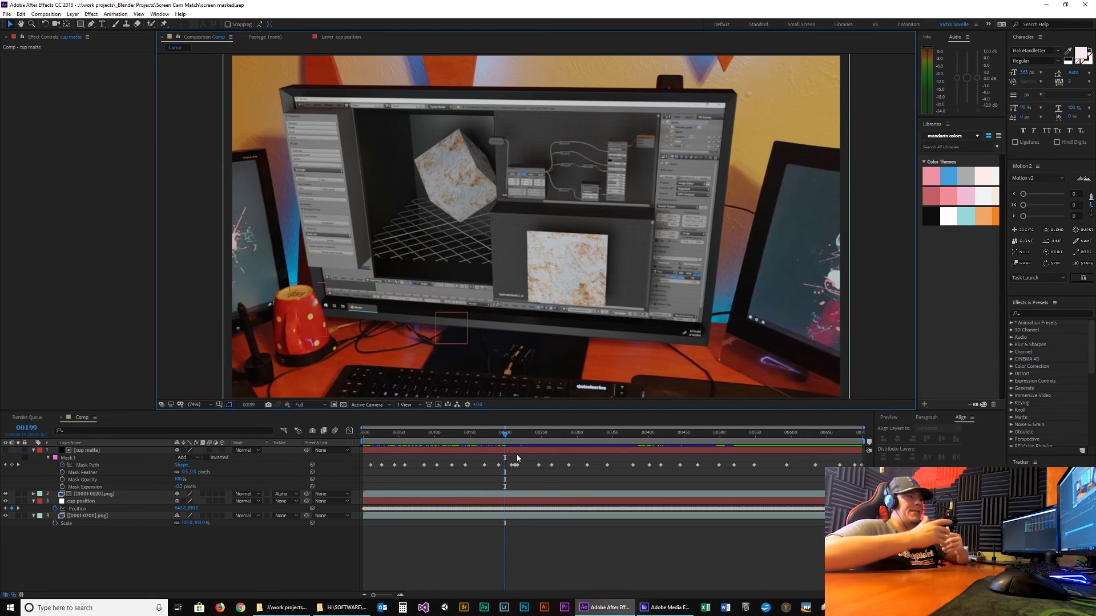
drag(505, 436, 556, 435)
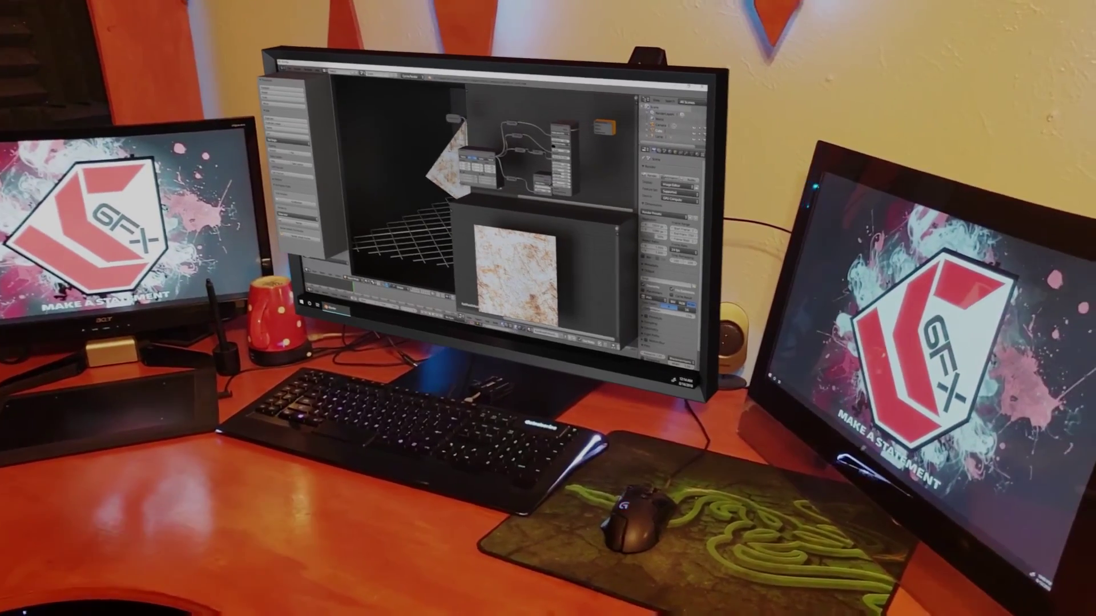